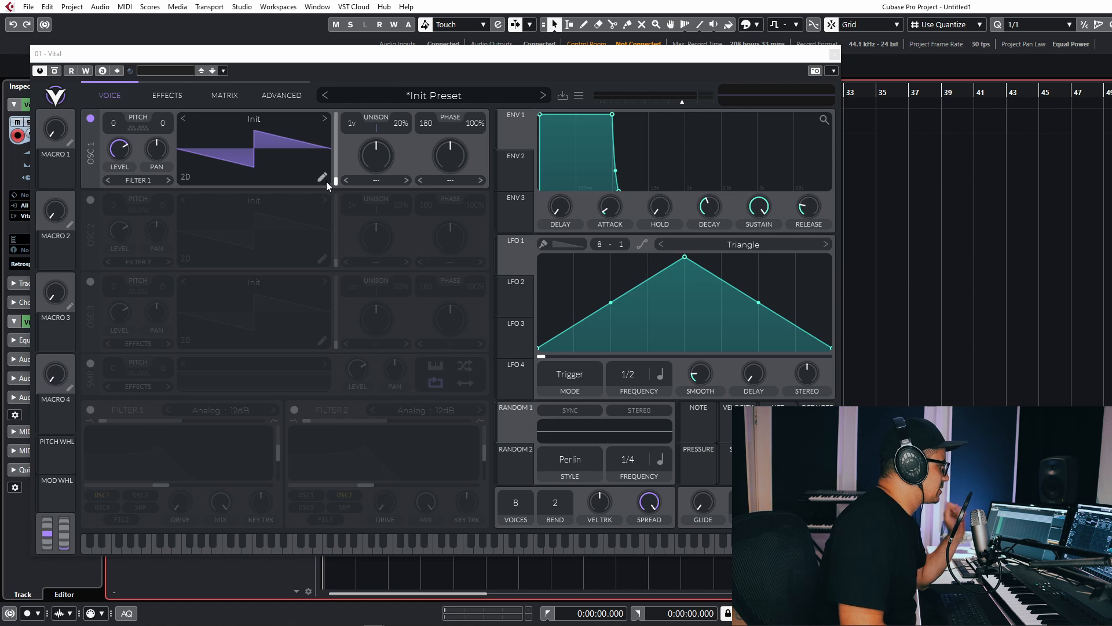
Open OSC 1's wavetable editor and sketch freehand spikes and a squiggle into the waveform.
click(324, 178)
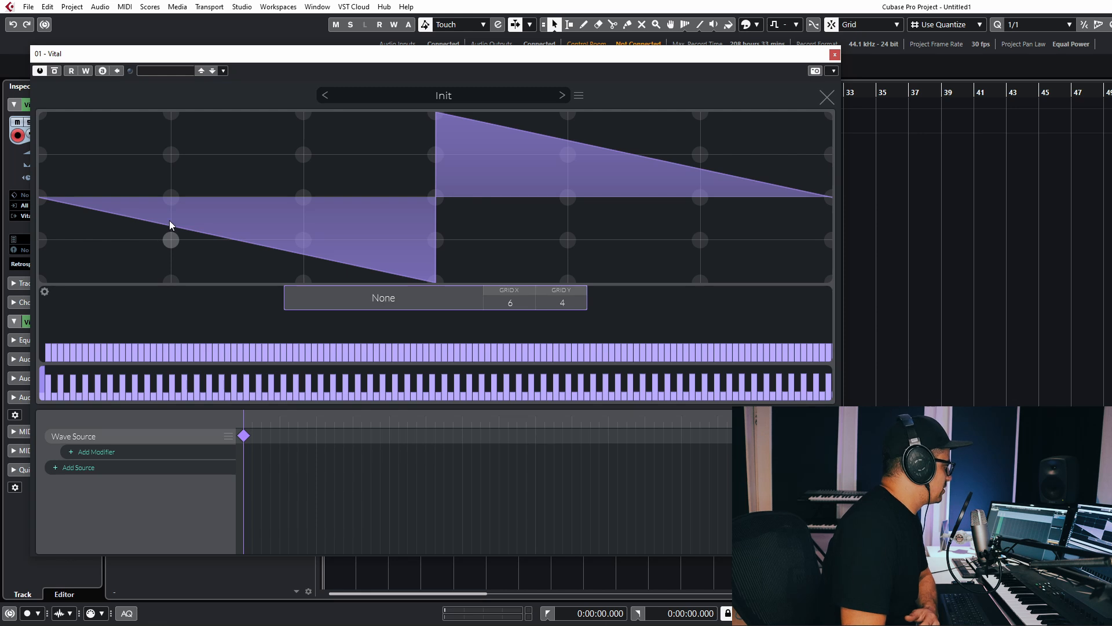
drag(516, 303, 546, 584)
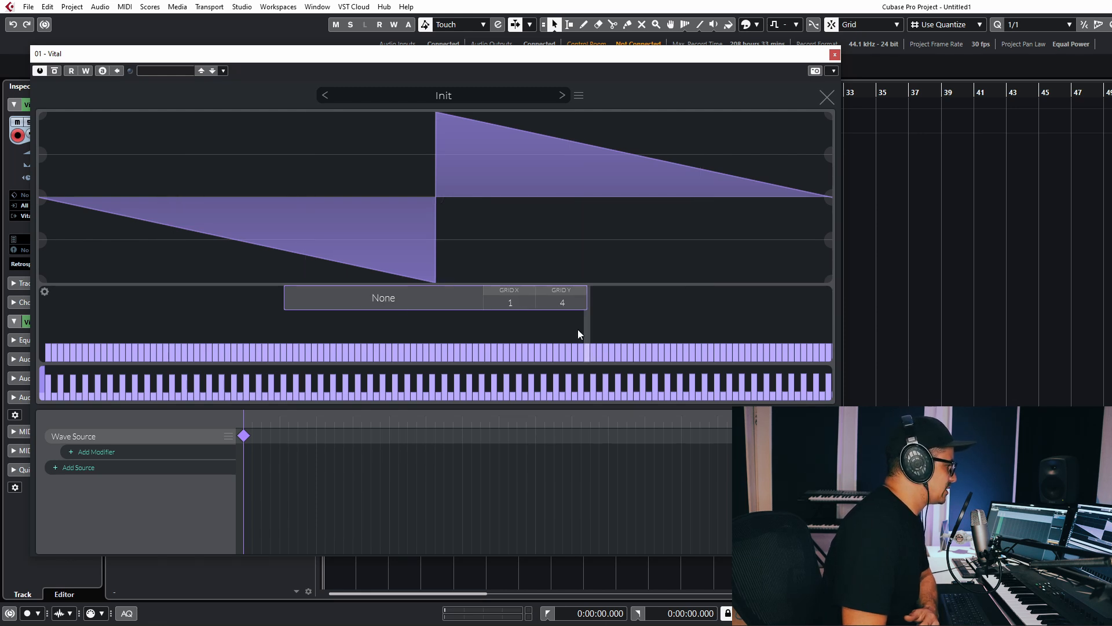
scroll(565, 305, down, 4)
mouse_move(80, 195)
mouse_down()
mouse_move(148, 185)
mouse_move(189, 196)
mouse_up()
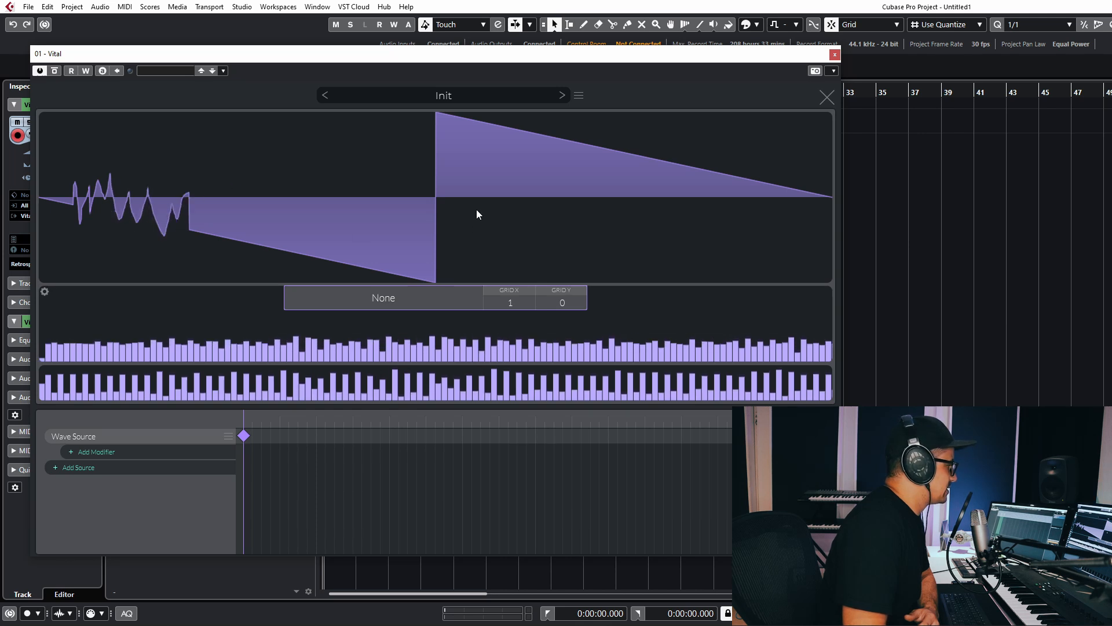
mouse_move(477, 213)
mouse_down()
mouse_move(505, 193)
mouse_move(576, 192)
mouse_up()
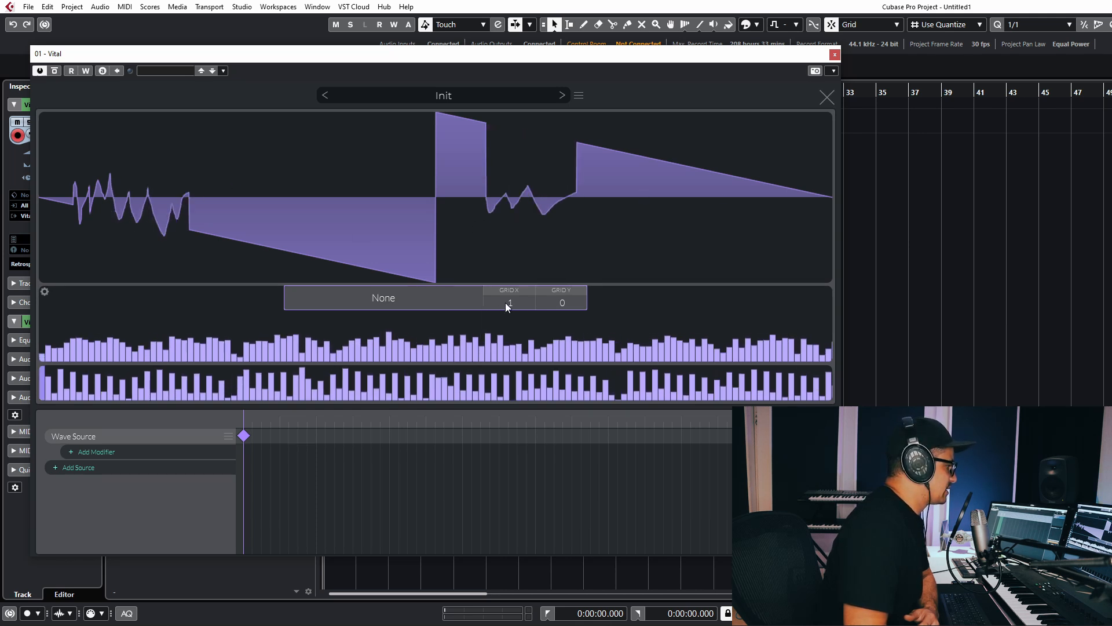
Draw a snapped step and straight ramps, then flatten the whole waveform on an 8 × 6 grid.
drag(507, 307, 515, 268)
drag(562, 296, 560, 266)
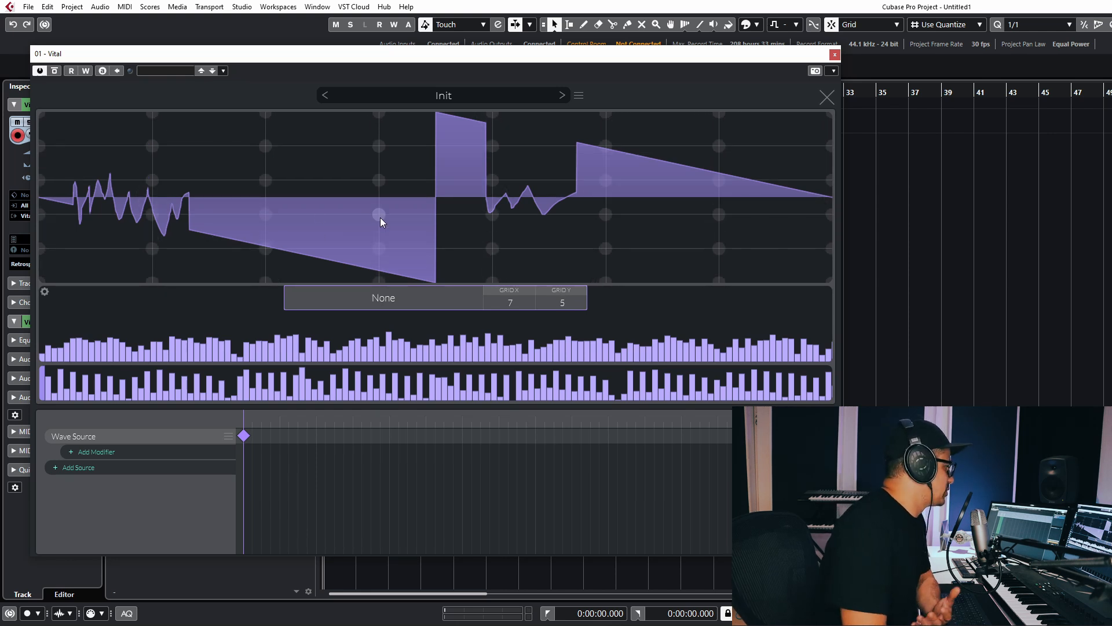
mouse_move(380, 217)
mouse_down()
mouse_move(270, 216)
mouse_move(121, 259)
mouse_up()
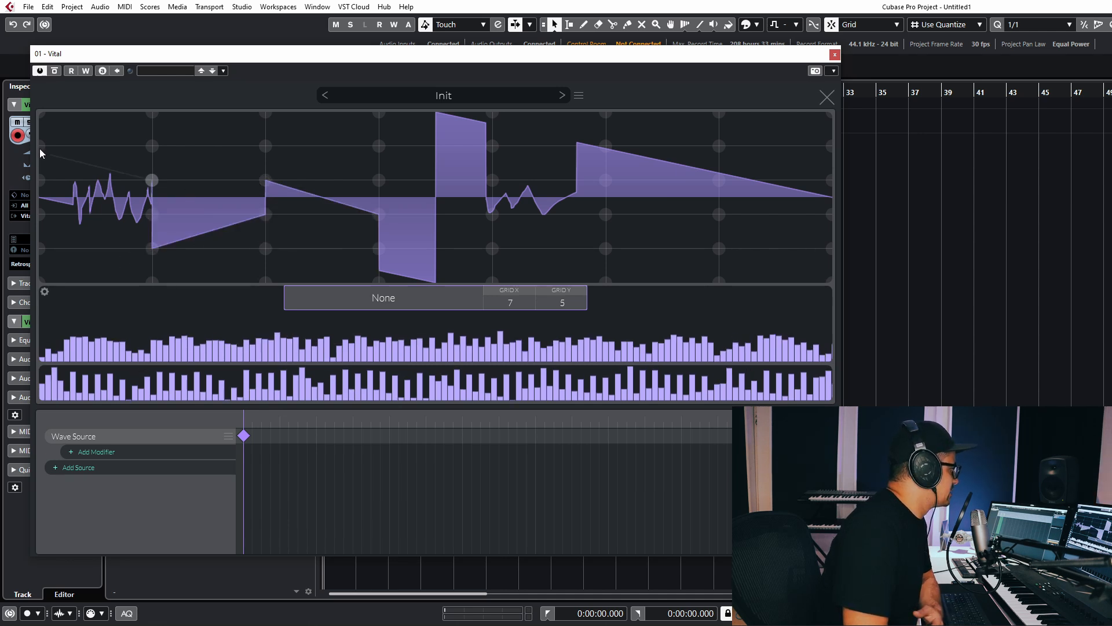
drag(40, 148, 130, 185)
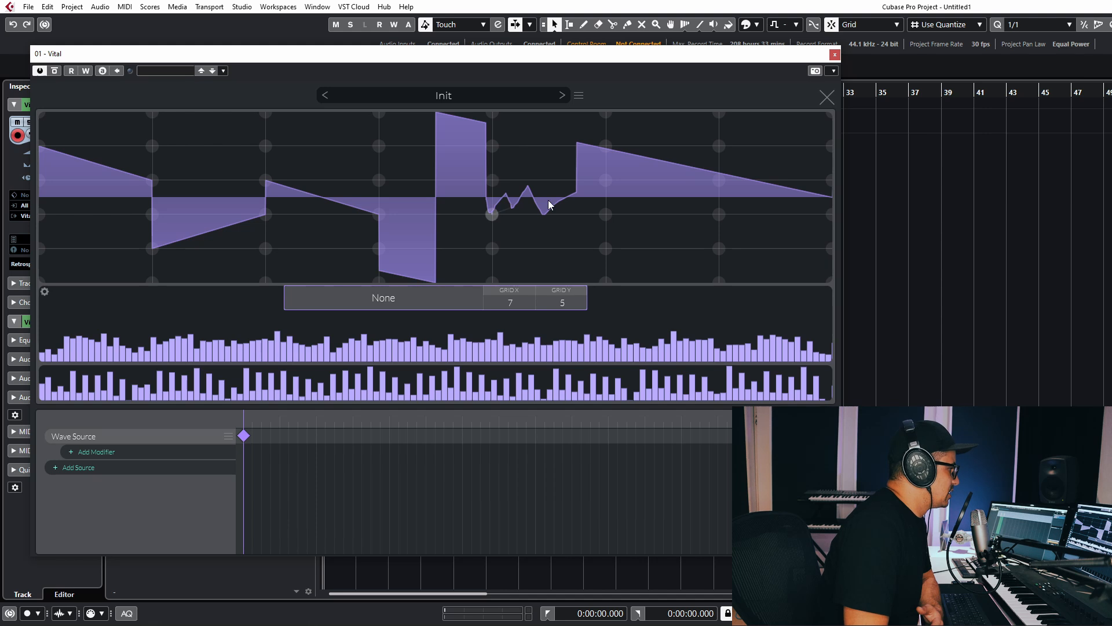
drag(548, 200, 610, 182)
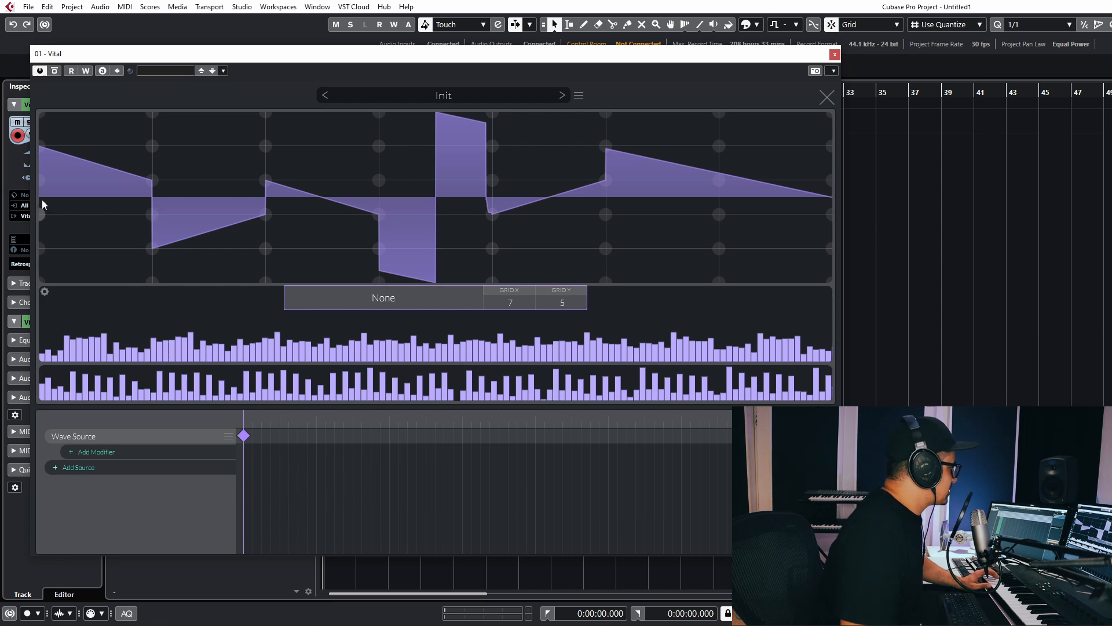
drag(536, 301, 562, 300)
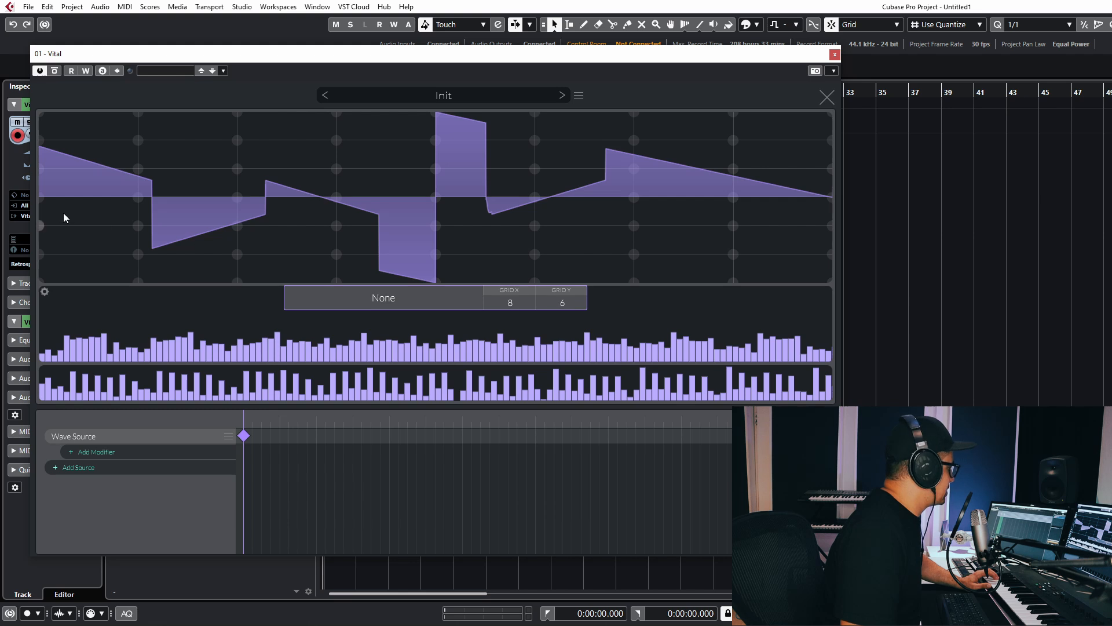
drag(44, 199, 851, 201)
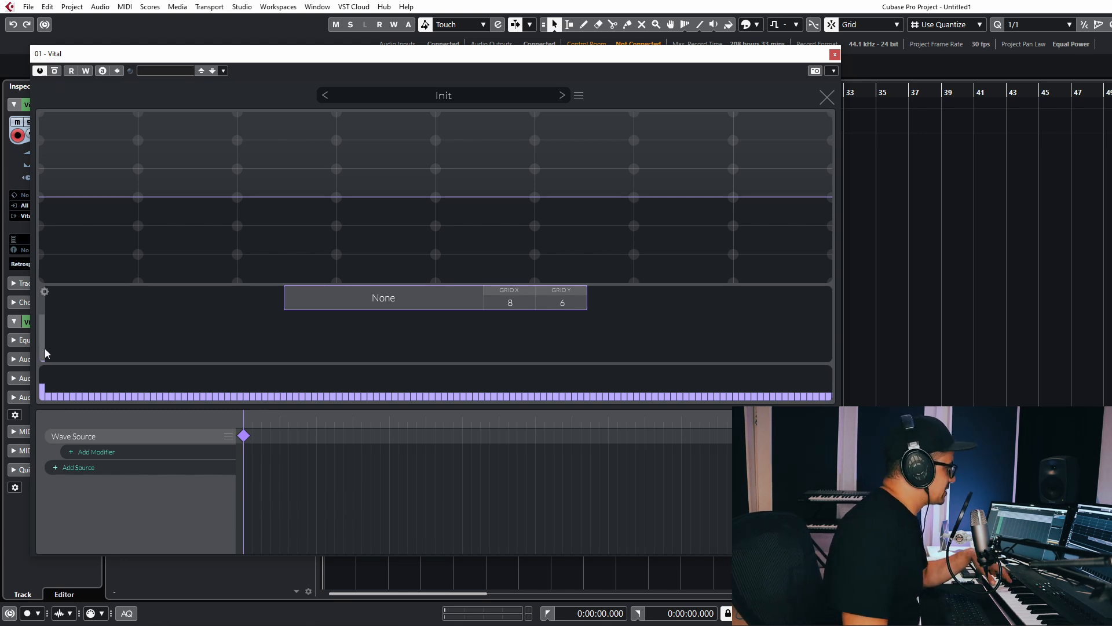
Show harmonics on an amplitude scale, zero them, and adjust the fundamental's level and phase.
click(45, 291)
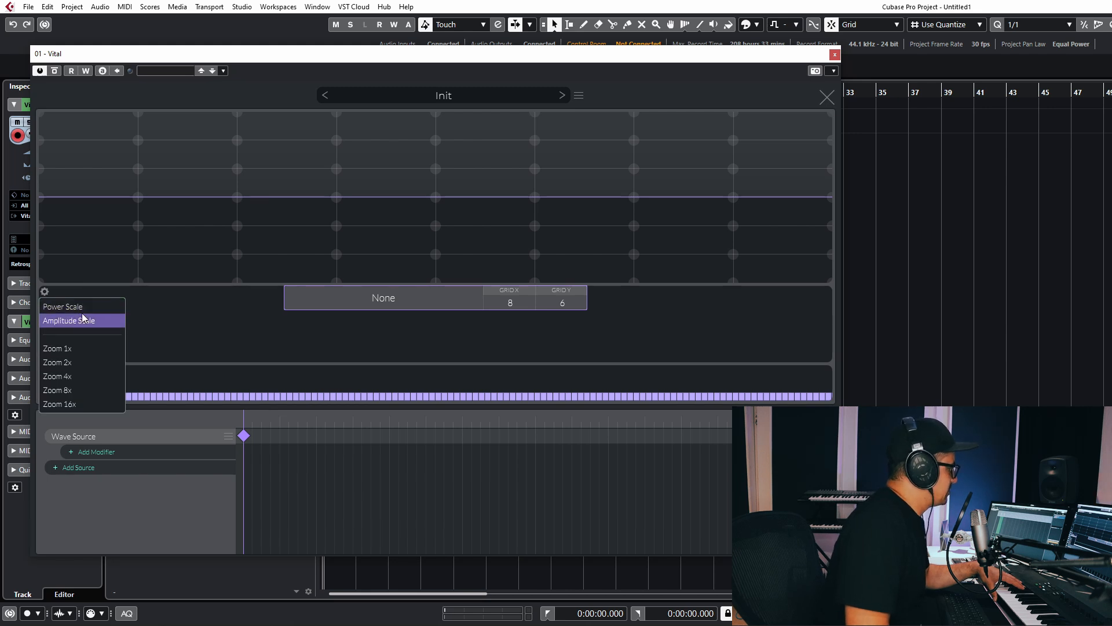
click(401, 339)
mouse_move(397, 355)
mouse_down()
mouse_move(401, 365)
mouse_move(376, 366)
mouse_up()
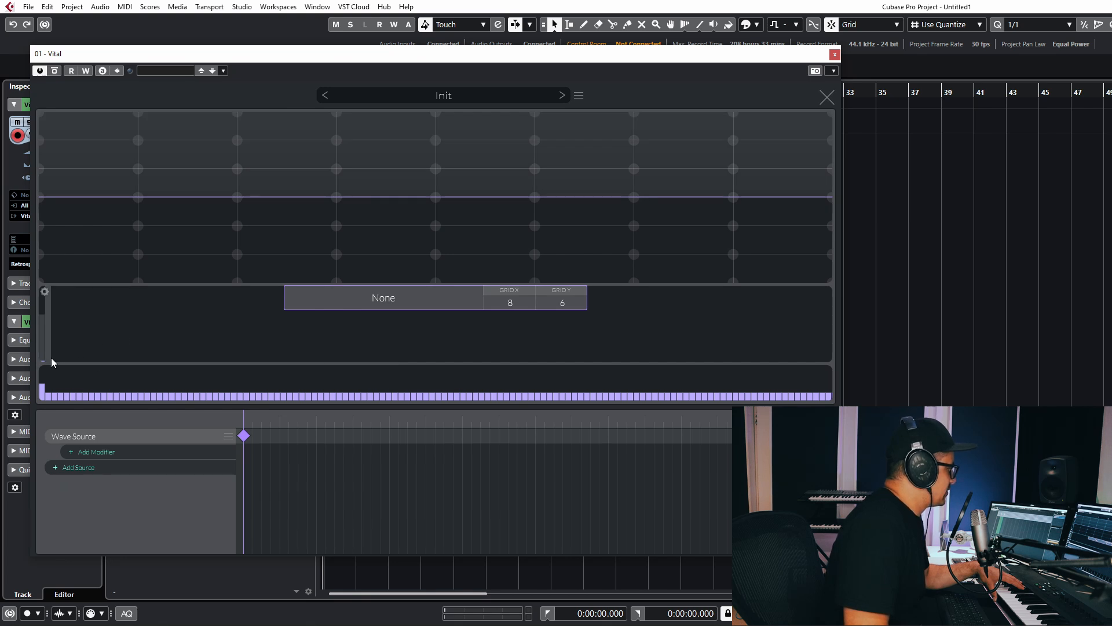
mouse_move(50, 358)
mouse_down()
mouse_move(55, 371)
mouse_move(46, 311)
mouse_move(48, 360)
mouse_move(47, 336)
mouse_up()
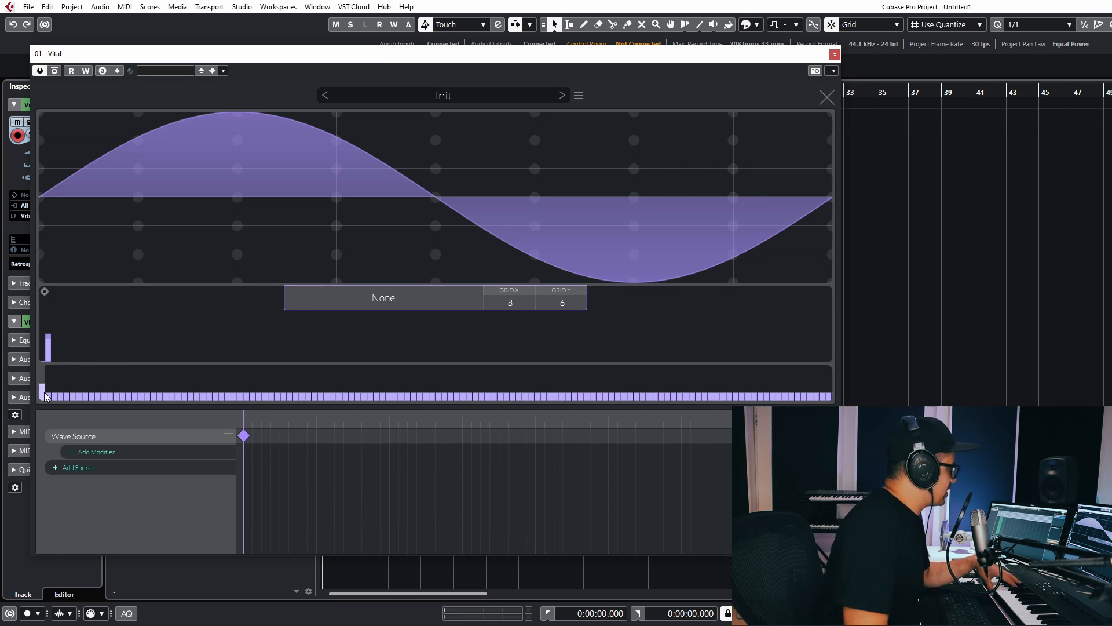
drag(46, 393, 50, 370)
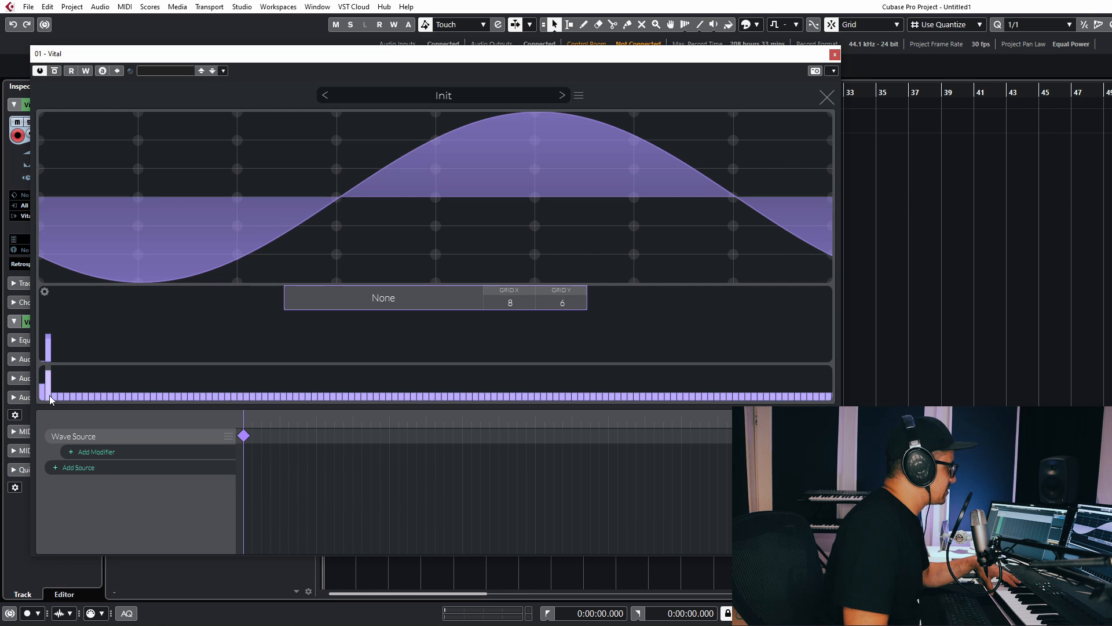
Add a tall third harmonic, shift a higher harmonic's phase, and add several higher harmonics.
drag(56, 356, 67, 335)
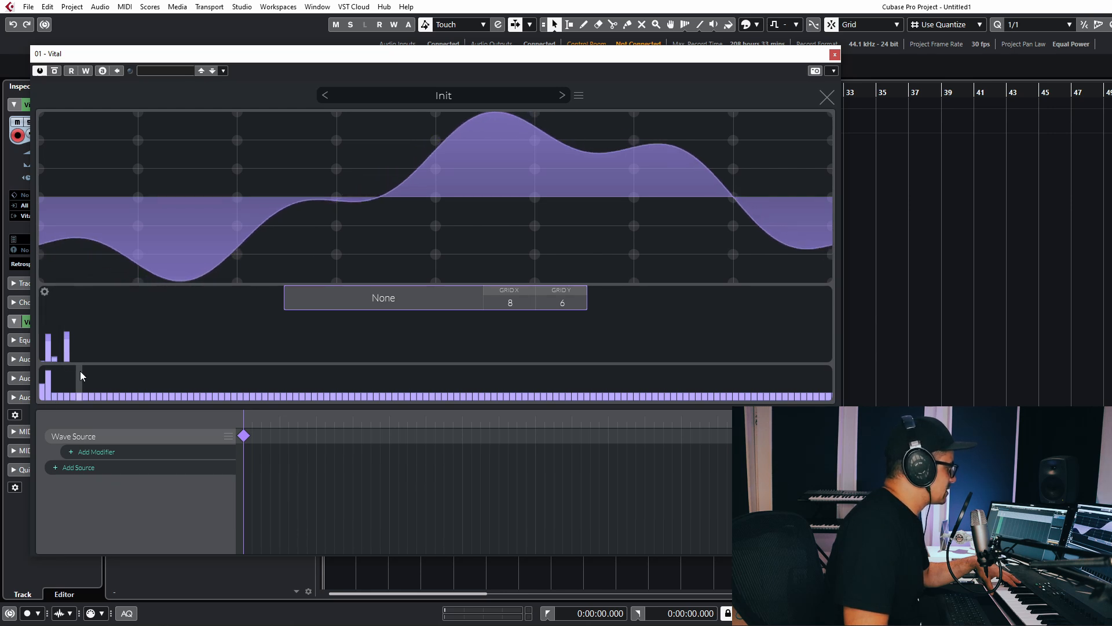
drag(69, 385, 64, 332)
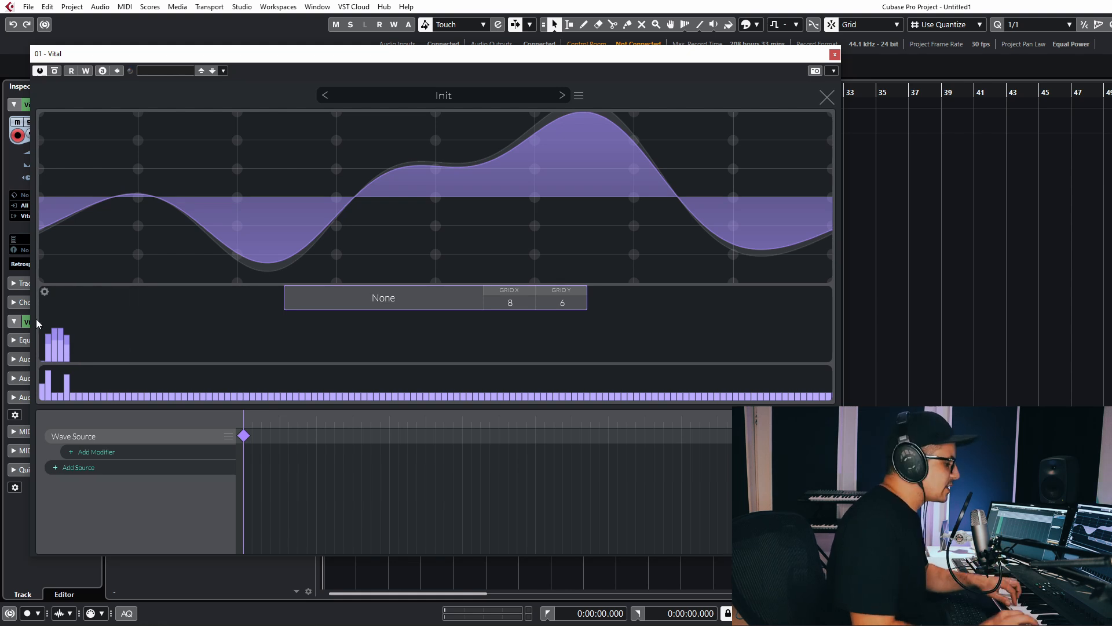
click(80, 346)
click(110, 343)
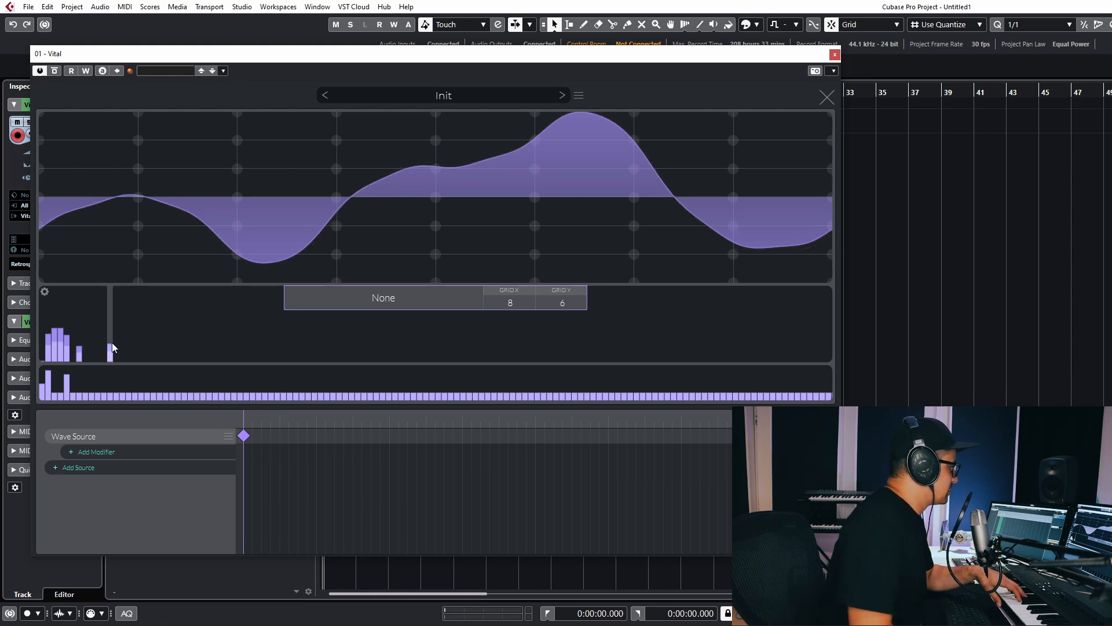
click(129, 341)
drag(173, 348, 184, 344)
click(308, 350)
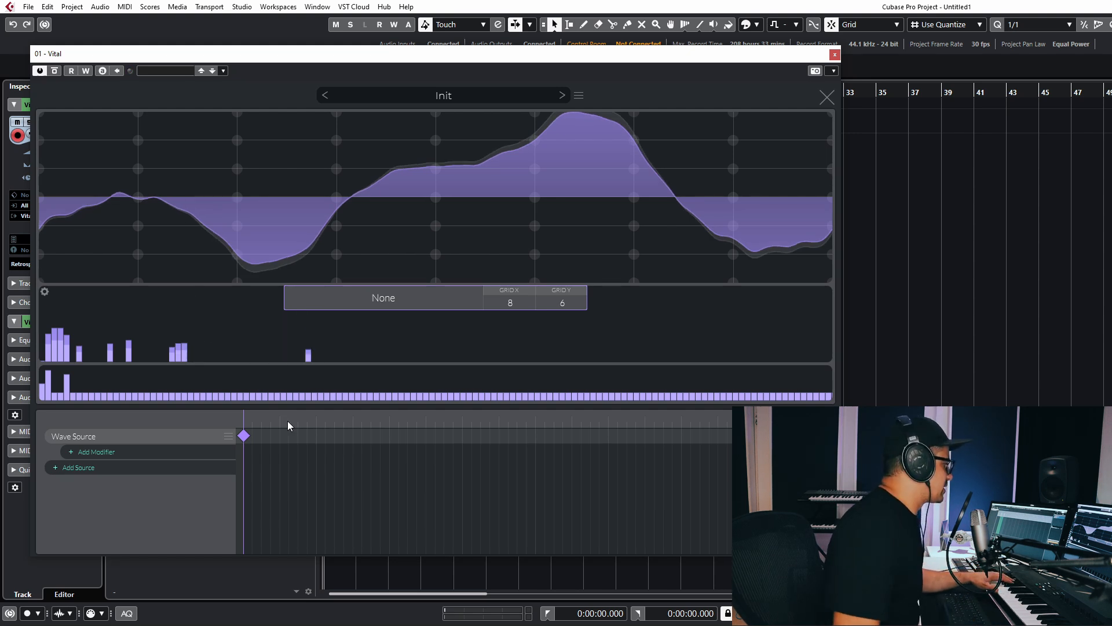
Redraw all harmonic levels as a long descending ramp and reset every phase to flat.
mouse_move(45, 326)
mouse_down()
mouse_move(46, 307)
mouse_move(403, 378)
mouse_up()
drag(47, 296, 418, 364)
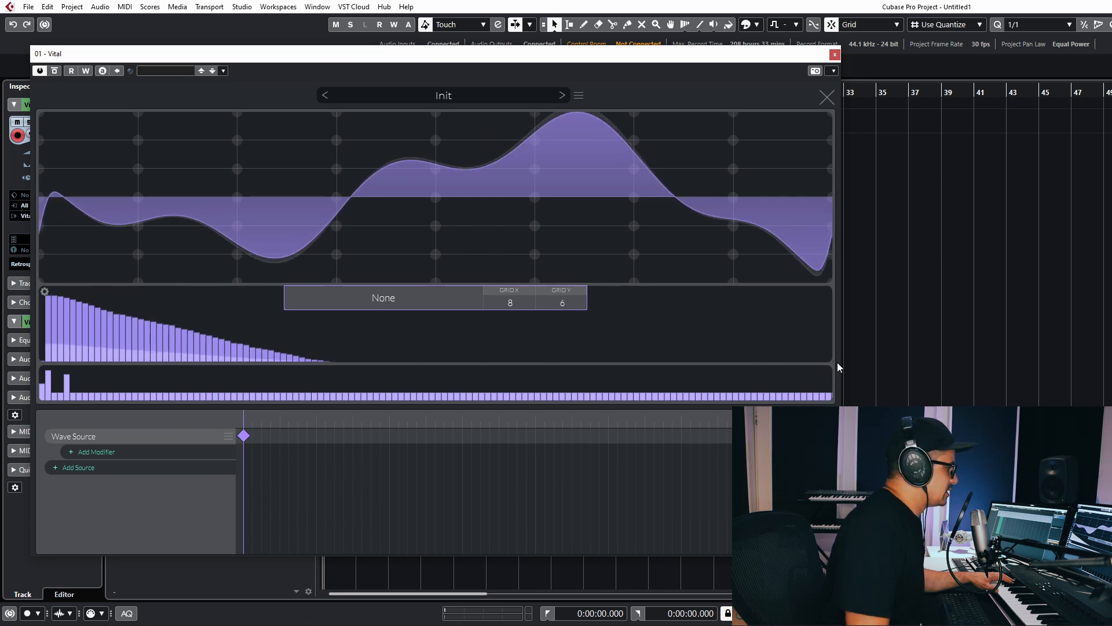
mouse_move(832, 358)
mouse_down()
mouse_move(493, 357)
mouse_move(213, 330)
mouse_move(27, 284)
mouse_up()
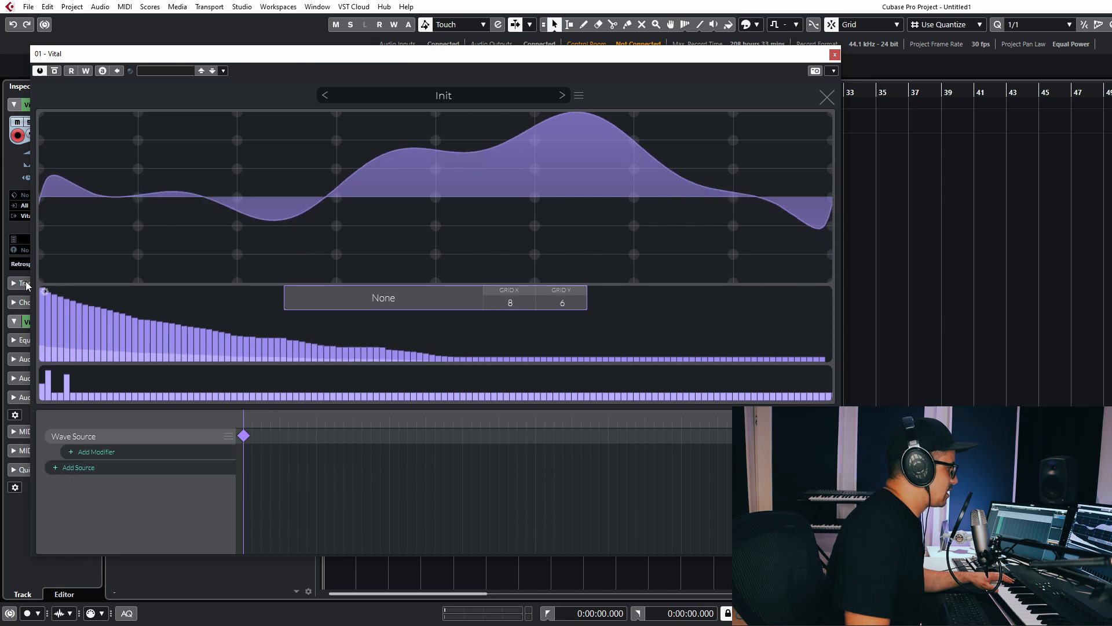
mouse_move(69, 392)
mouse_down()
mouse_move(41, 391)
mouse_move(232, 392)
mouse_up()
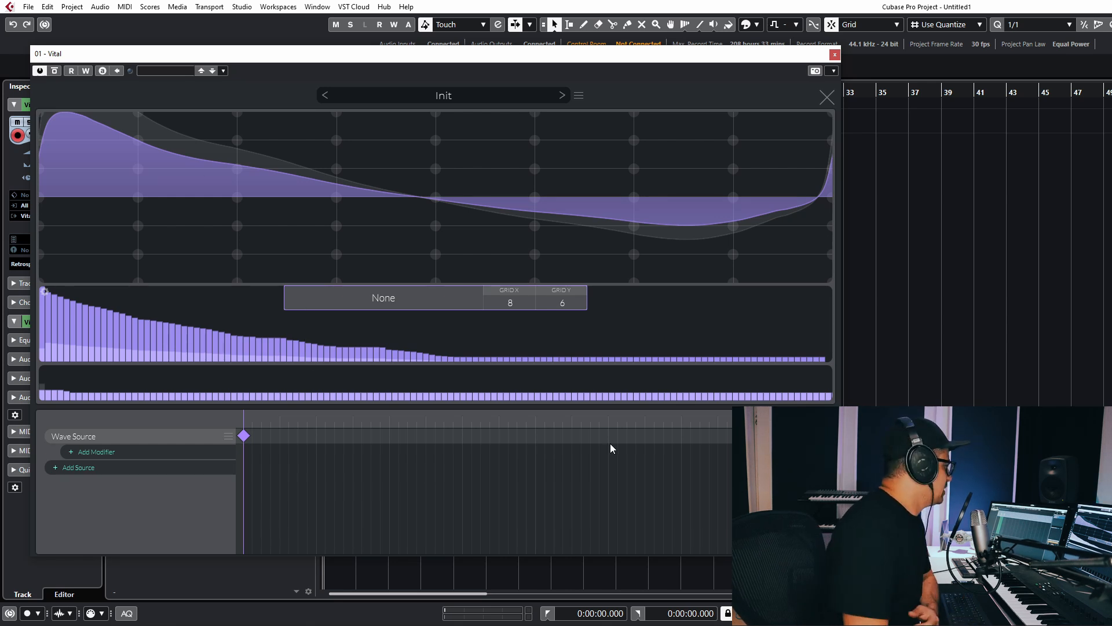
Replace the Wave Source with a Line Source and remove its grid divisions.
click(229, 437)
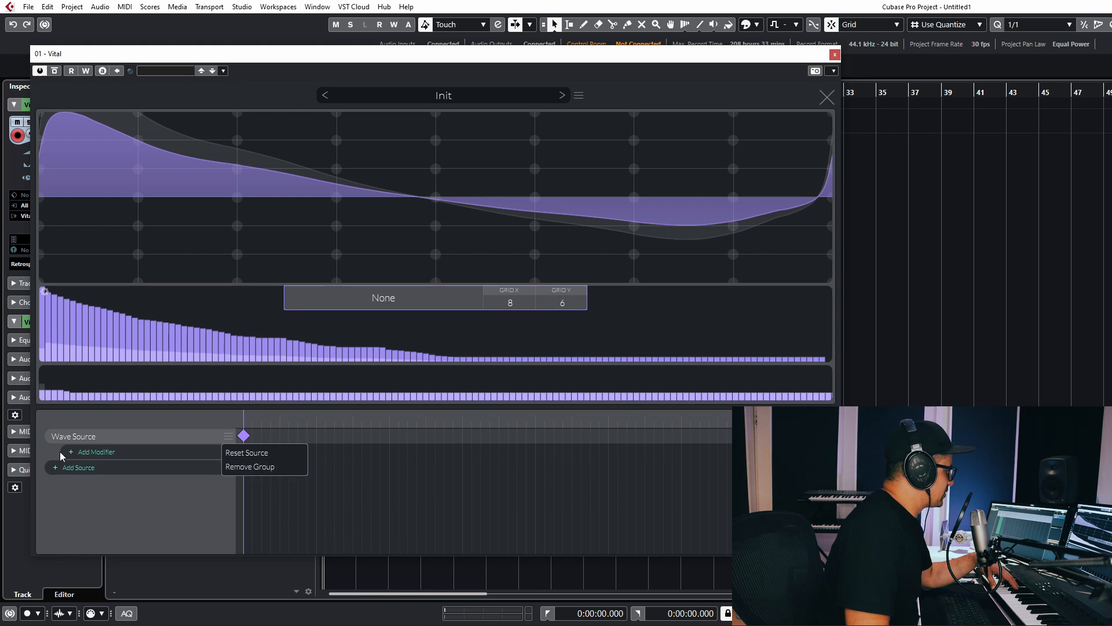
click(277, 466)
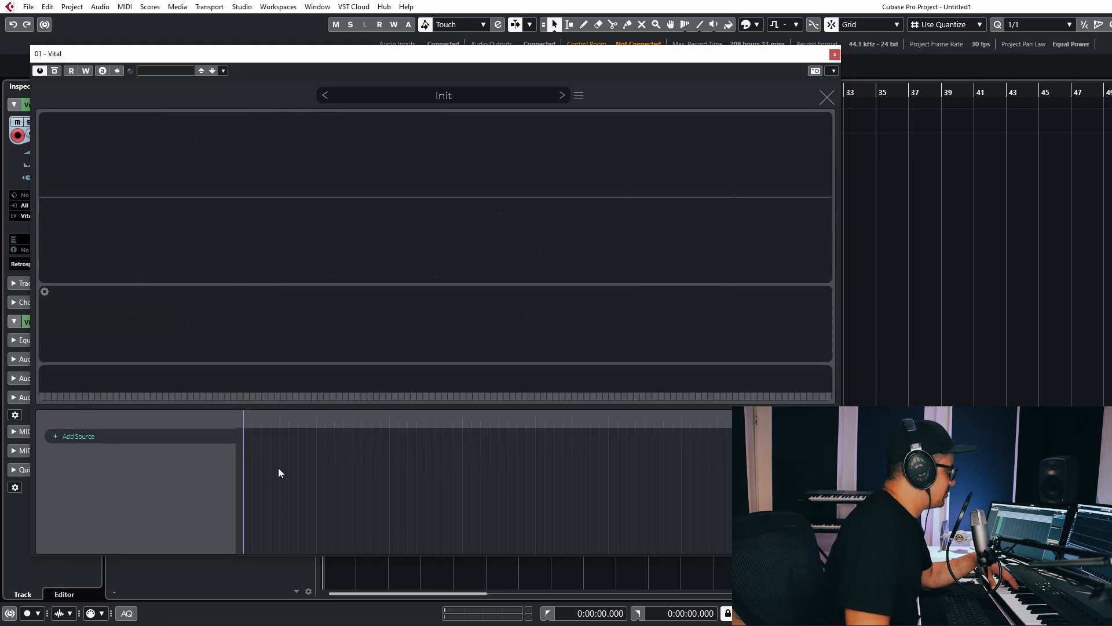
click(79, 436)
click(99, 468)
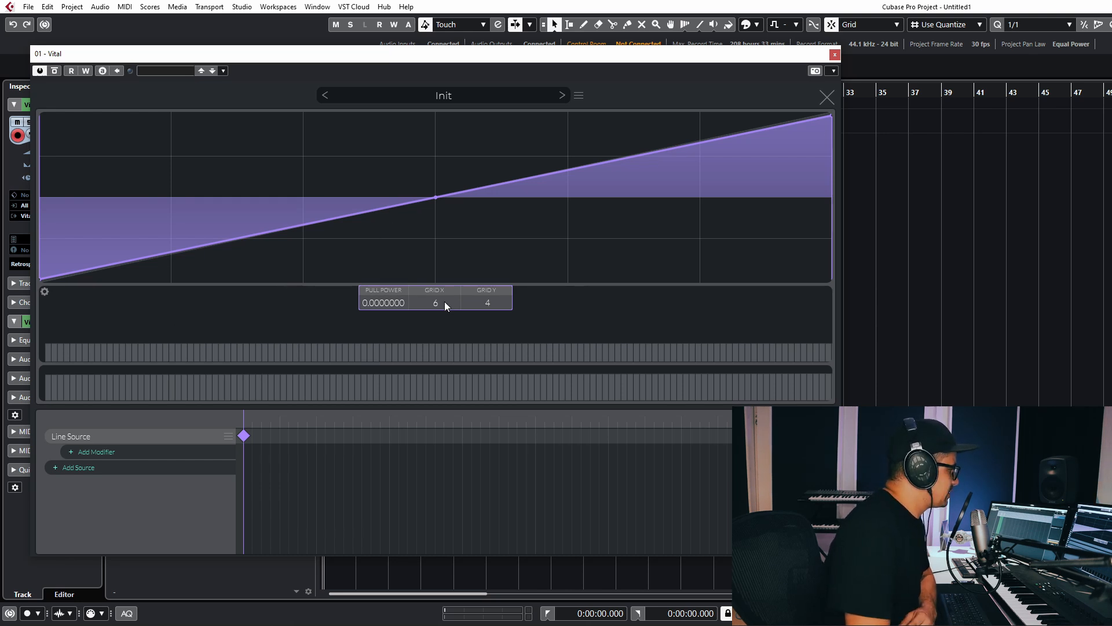
drag(445, 306, 449, 360)
drag(479, 304, 488, 413)
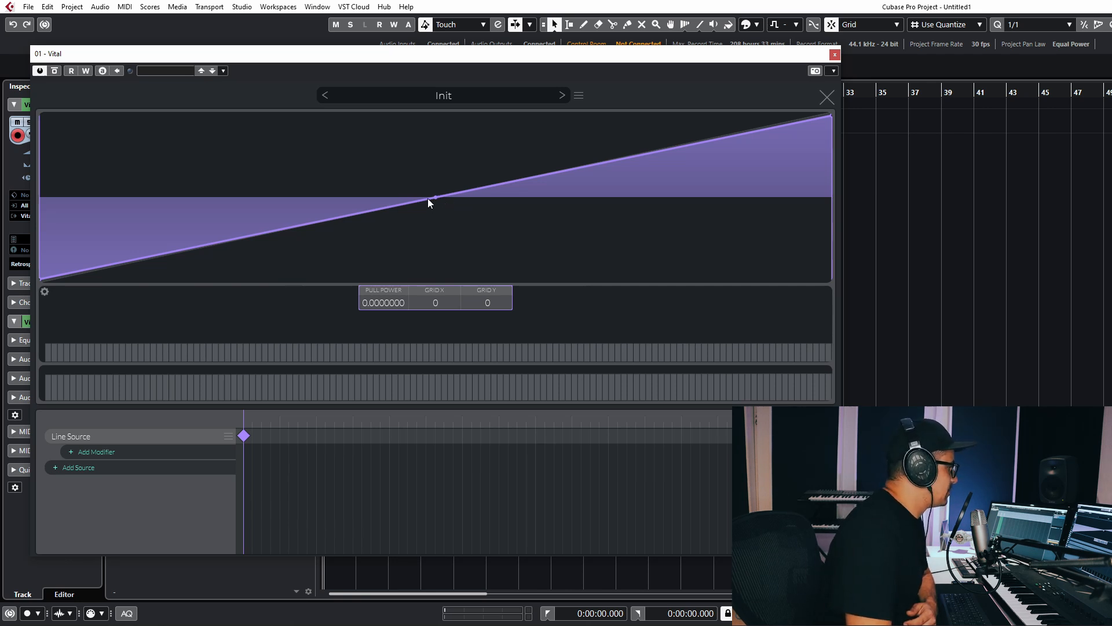
Experiment with added curve points, delete them, and straighten the line into a diagonal.
drag(428, 200, 413, 96)
double_click(245, 151)
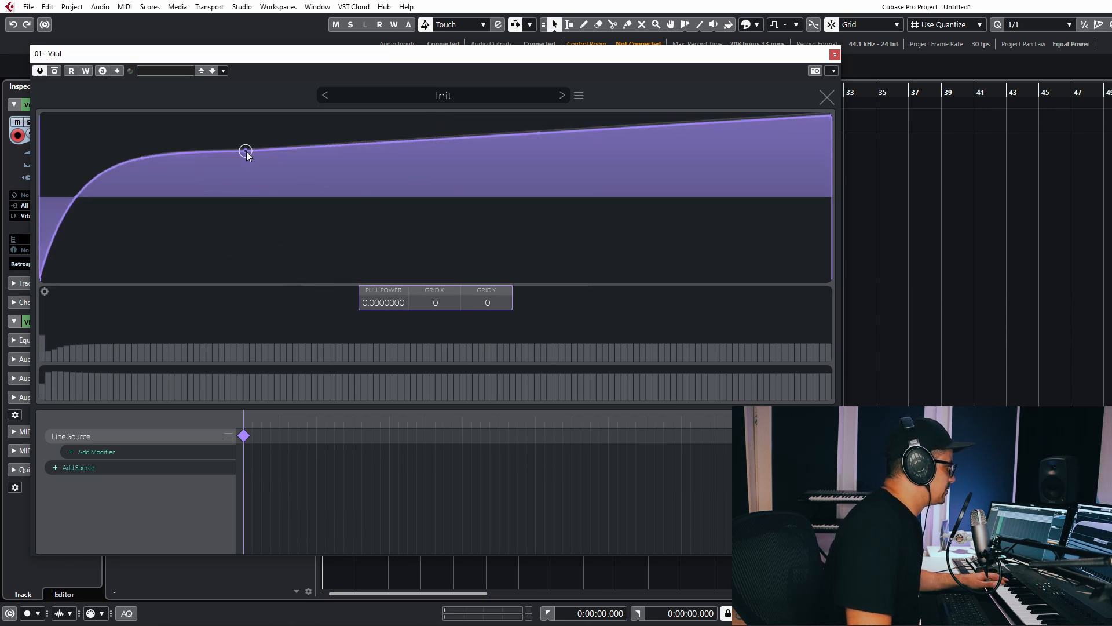
drag(246, 151, 301, 152)
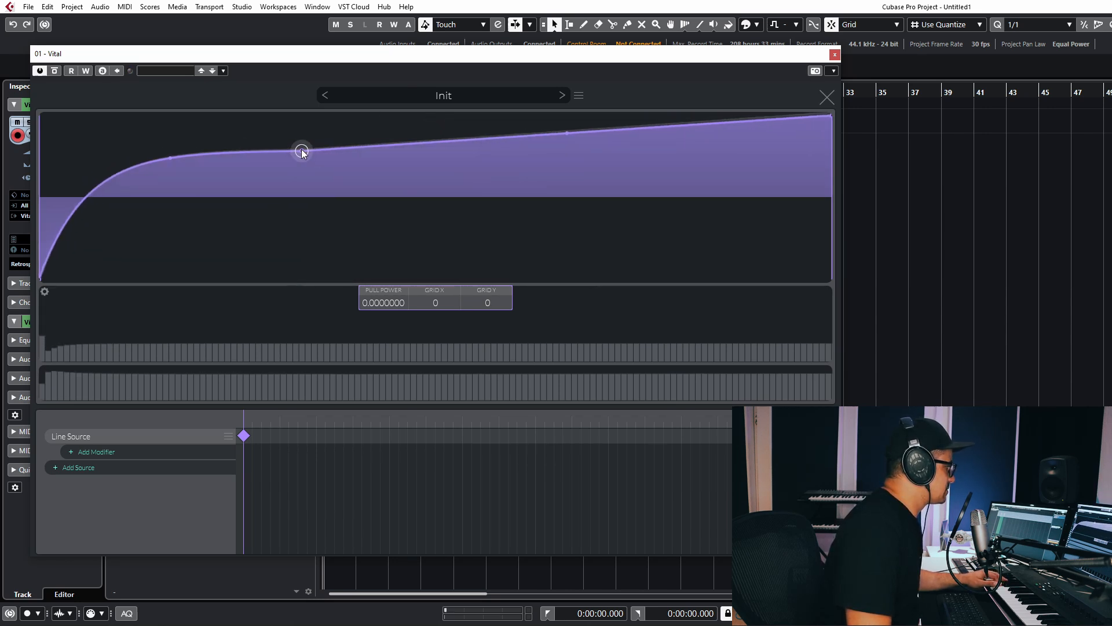
double_click(388, 149)
mouse_move(389, 150)
mouse_down()
mouse_move(412, 249)
mouse_move(683, 275)
mouse_move(433, 110)
mouse_move(386, 137)
mouse_up()
right_click(381, 141)
click(400, 148)
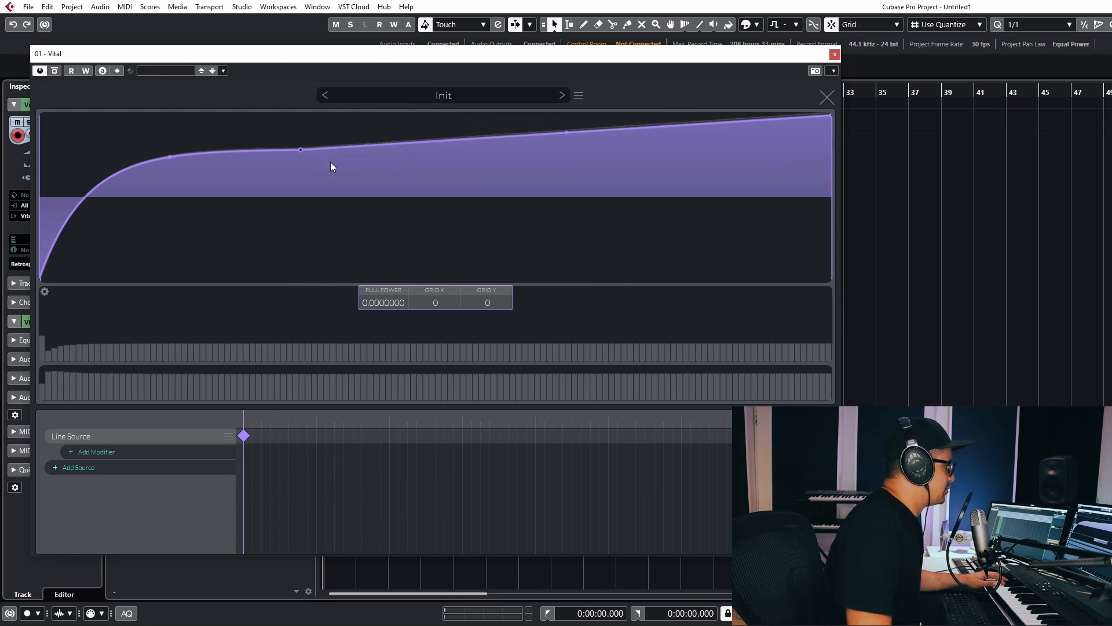
right_click(300, 151)
click(348, 171)
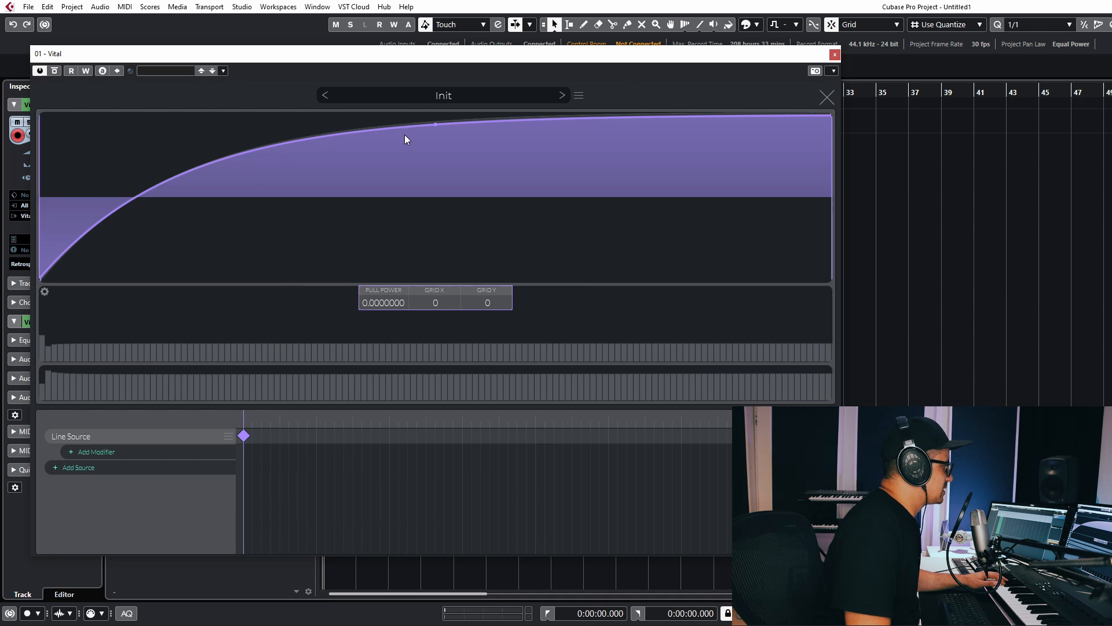
drag(436, 126, 441, 213)
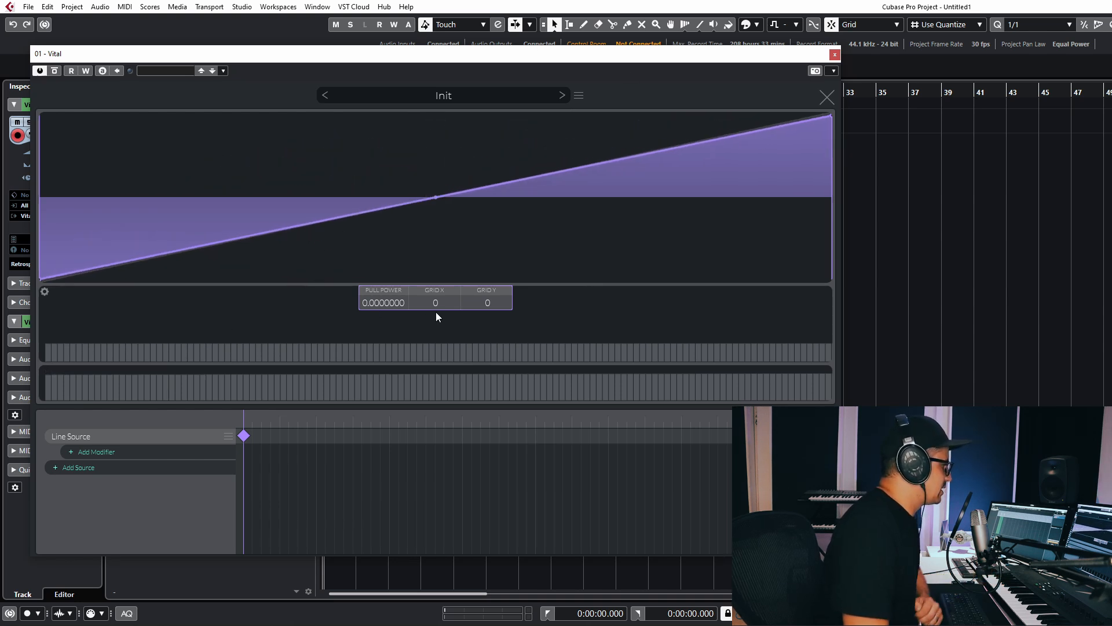
On a 4 × 4 grid, pull the midpoint to the bottom and a point to the top, forming a square step.
drag(446, 308, 449, 283)
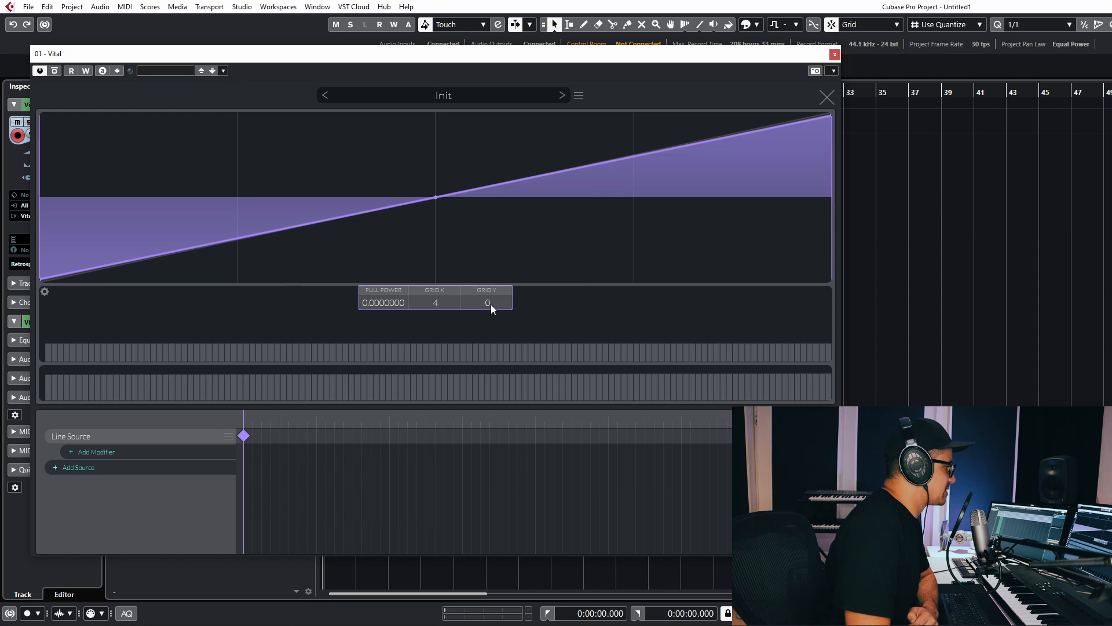
drag(491, 300, 488, 289)
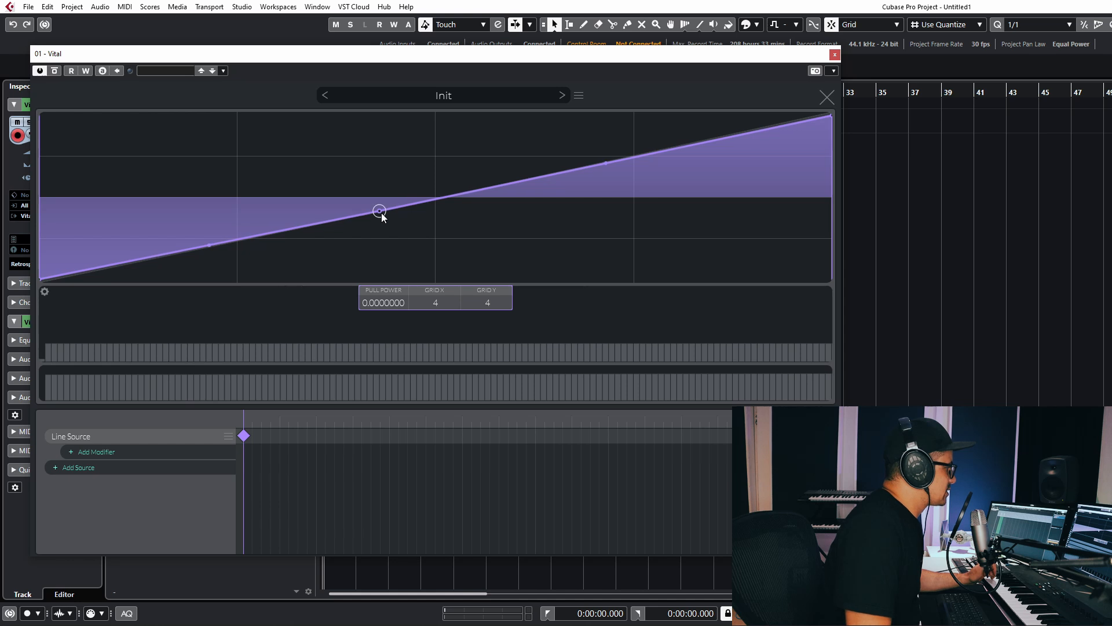
drag(380, 211, 442, 345)
drag(558, 228, 404, 74)
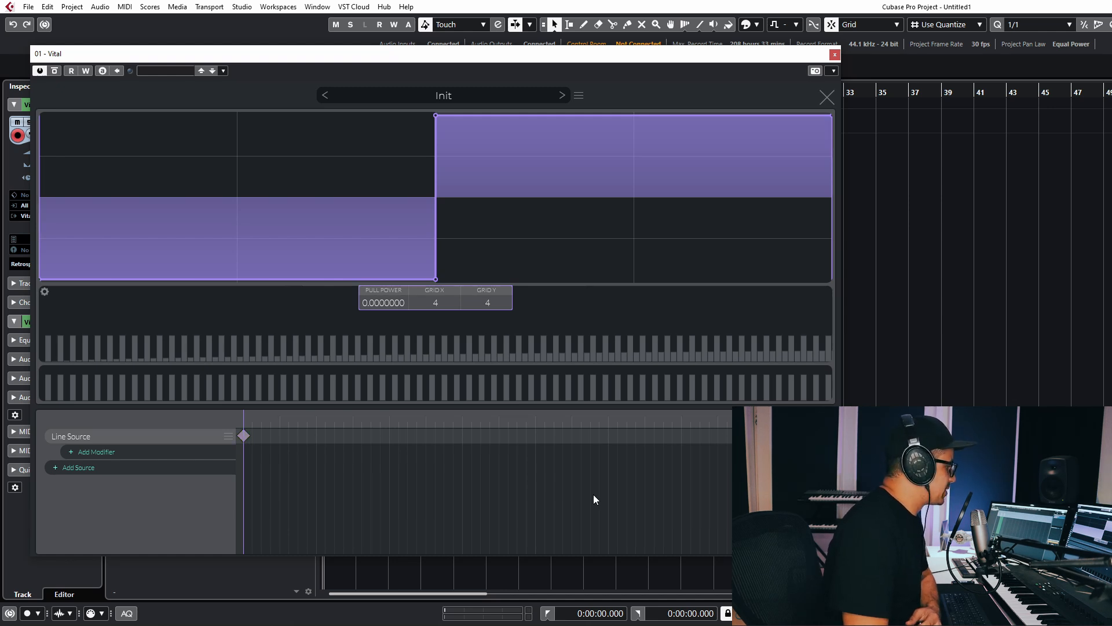
Reselect the Line Source keyframe and slide the bottom point left into a diagonal ramp.
click(247, 430)
click(244, 434)
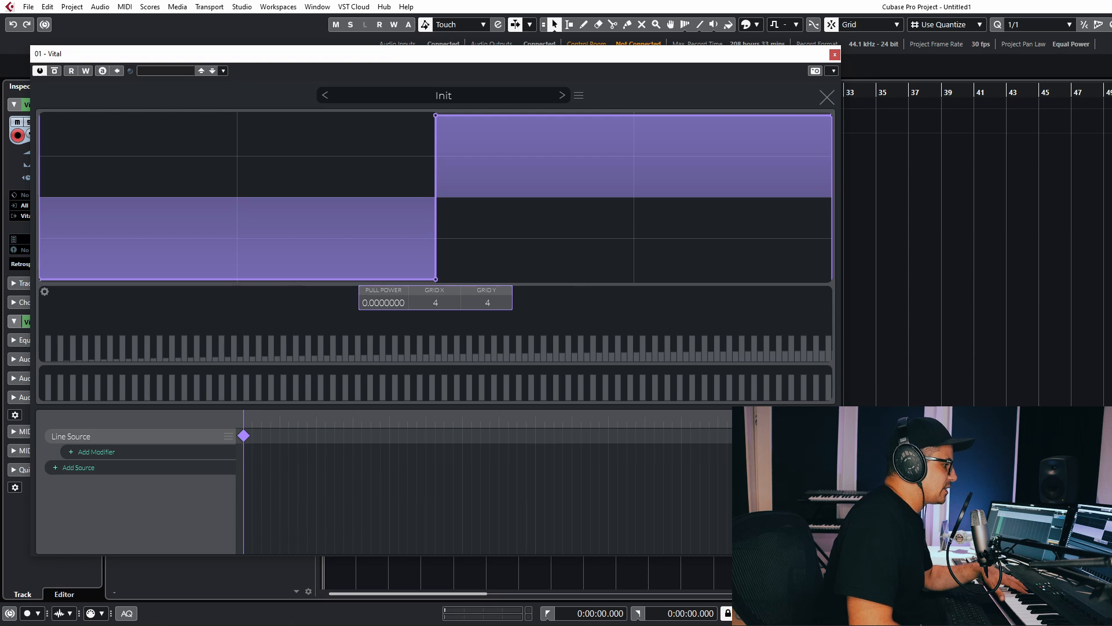
click(454, 457)
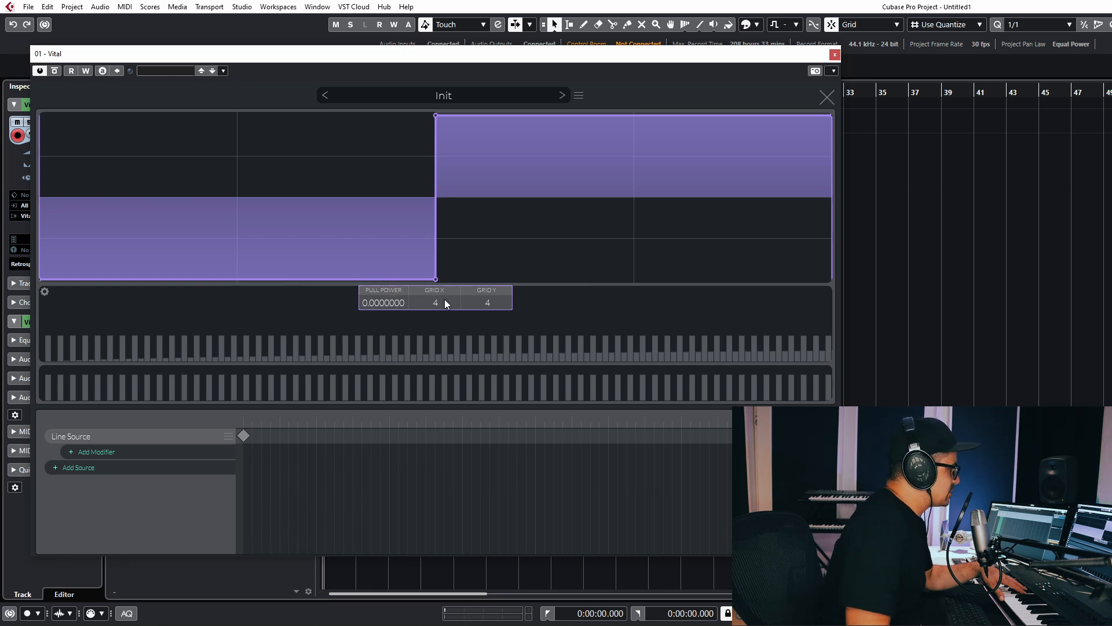
drag(433, 281, 239, 295)
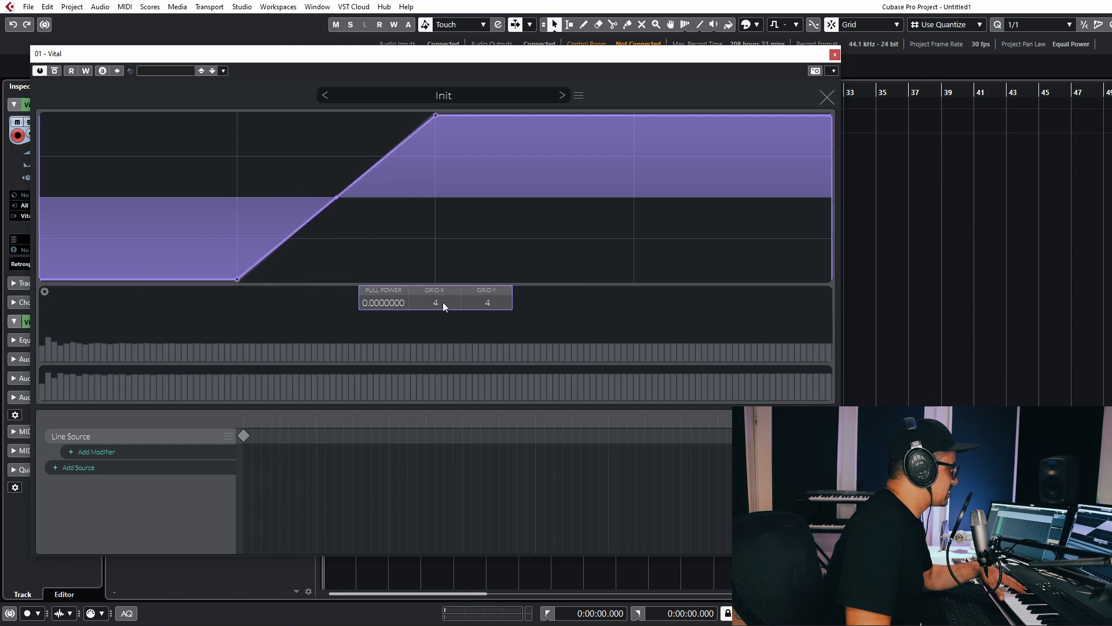
Set Grid X to 8, snap the points into a steep step, and scrub the frames.
drag(442, 302, 443, 273)
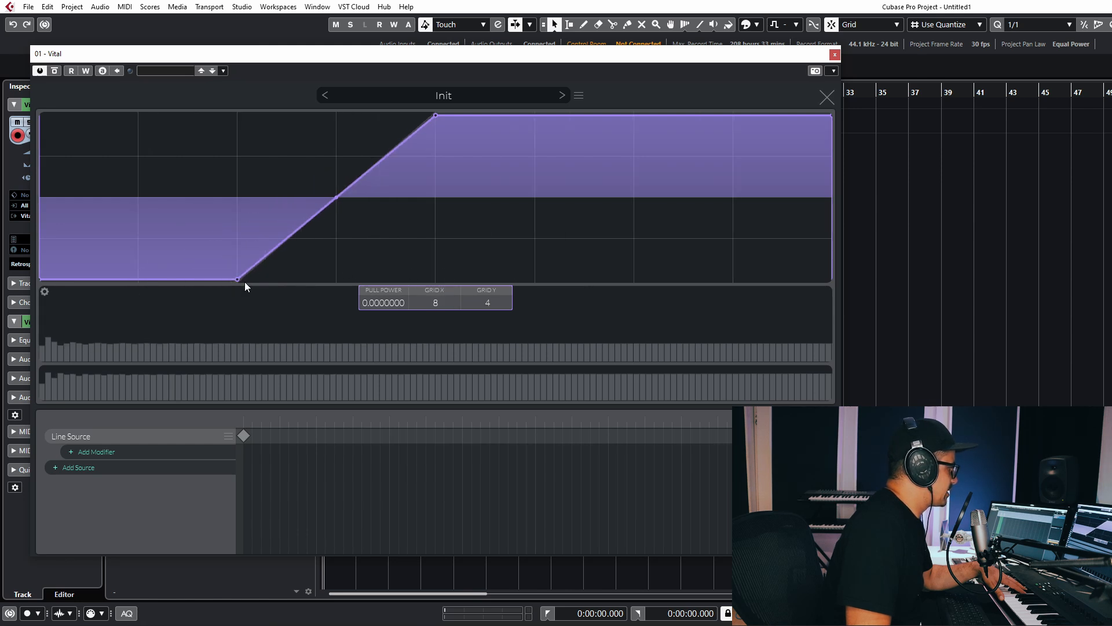
drag(239, 279, 140, 288)
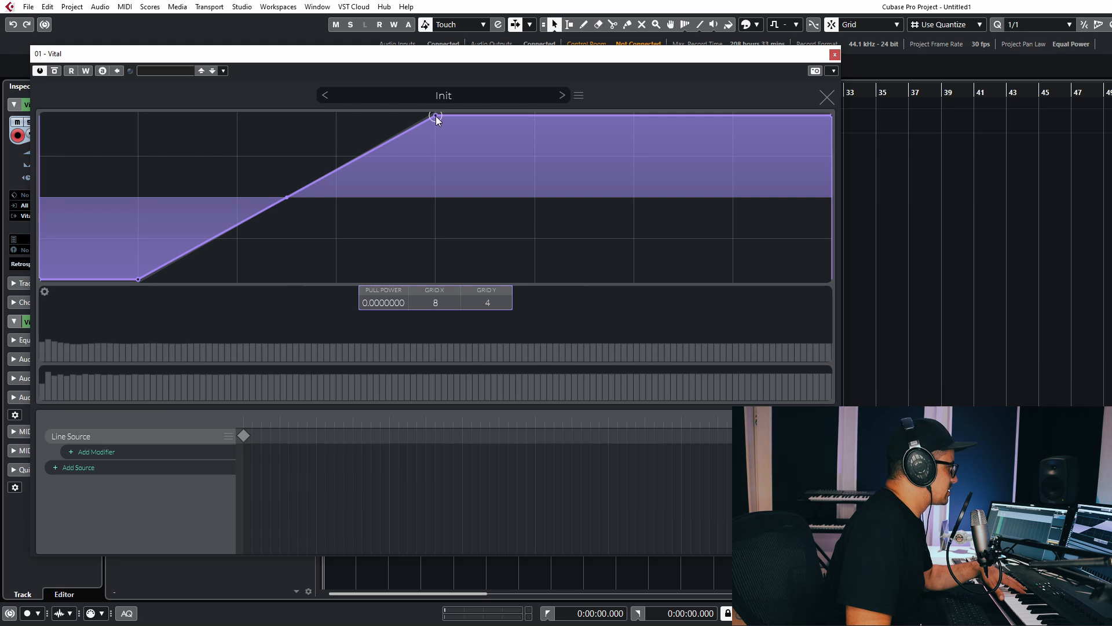
drag(435, 116, 137, 96)
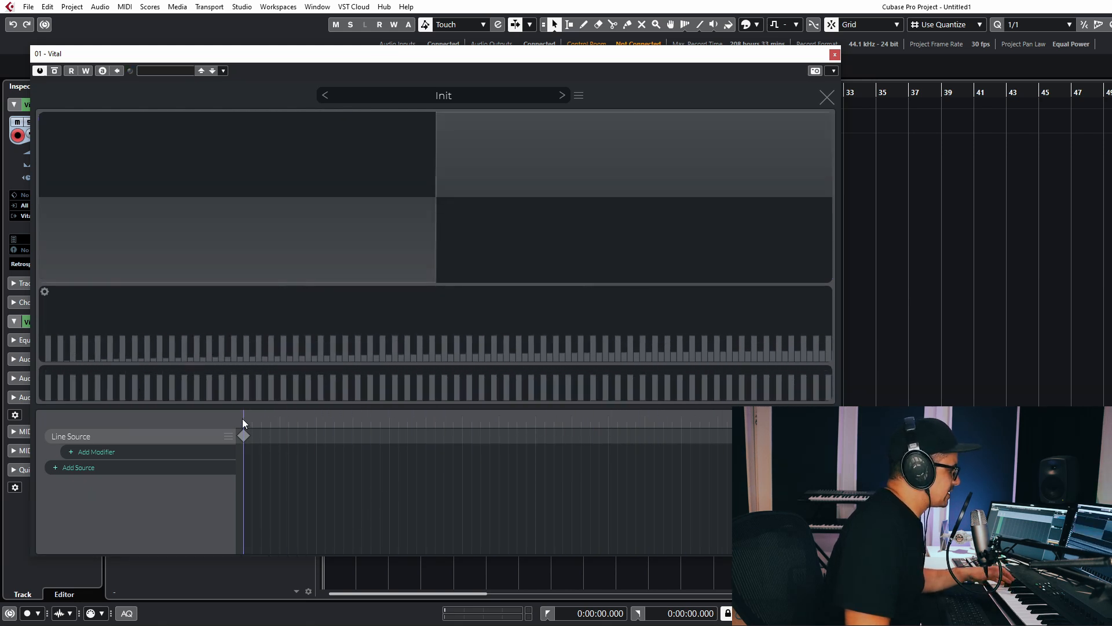
mouse_move(245, 419)
mouse_down()
mouse_move(776, 417)
mouse_move(149, 381)
mouse_up()
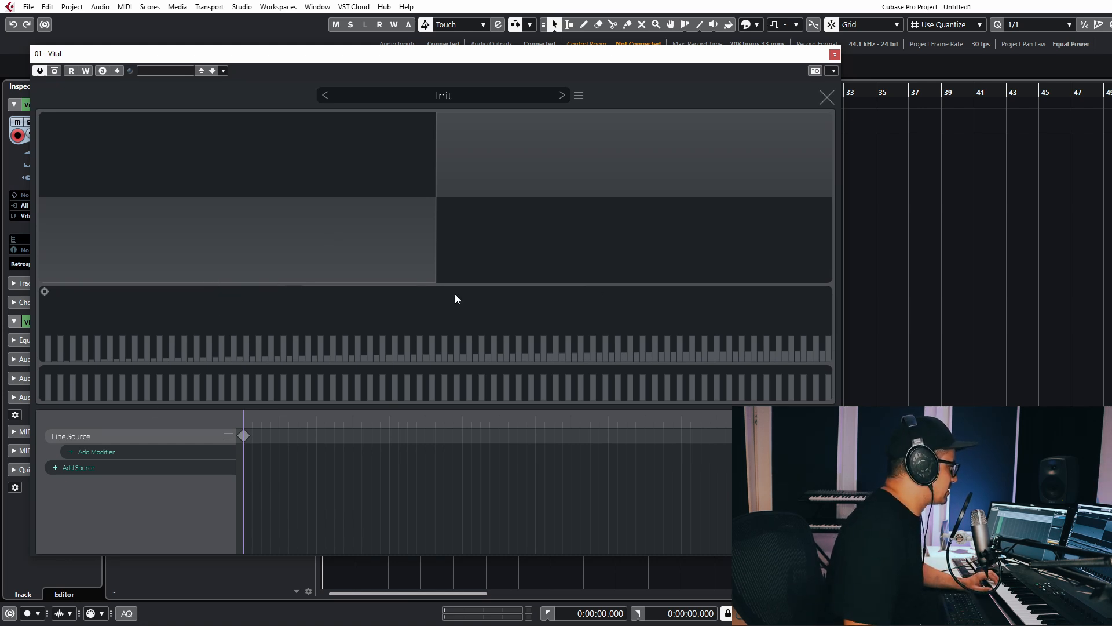
Add points to the Line Source keyframe and pull them into triangle peaks and valleys.
click(257, 439)
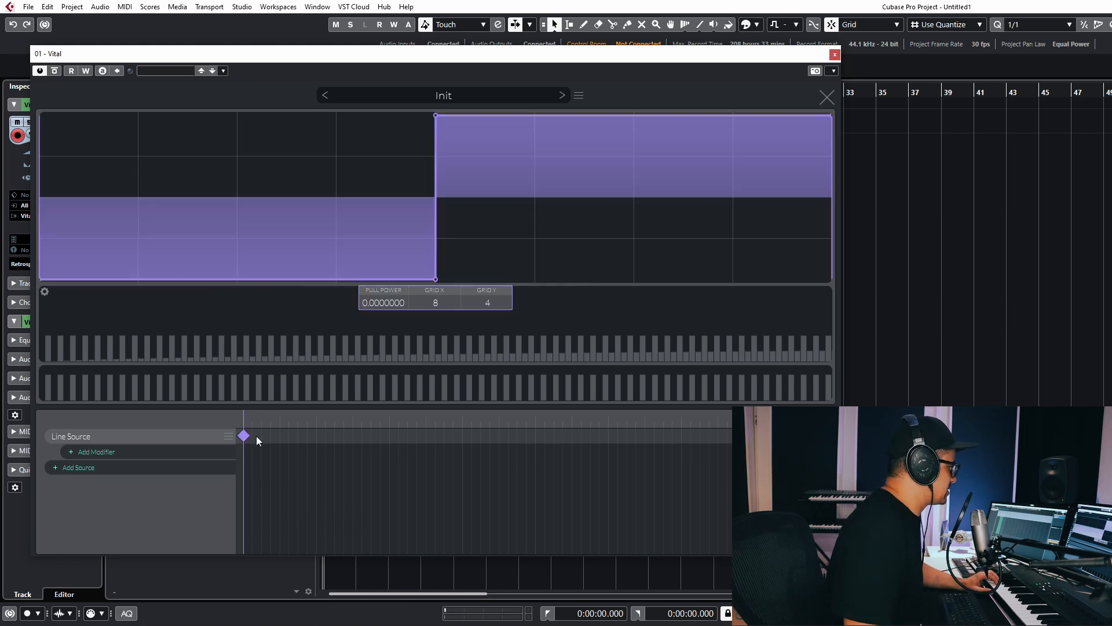
double_click(258, 278)
drag(258, 278, 138, 156)
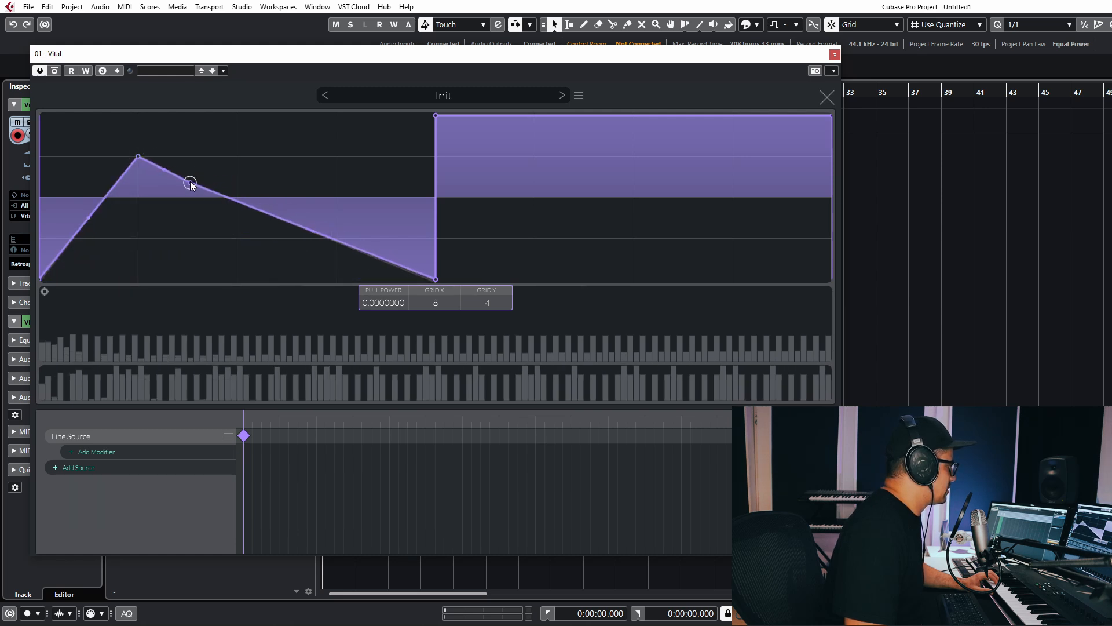
drag(190, 184, 169, 250)
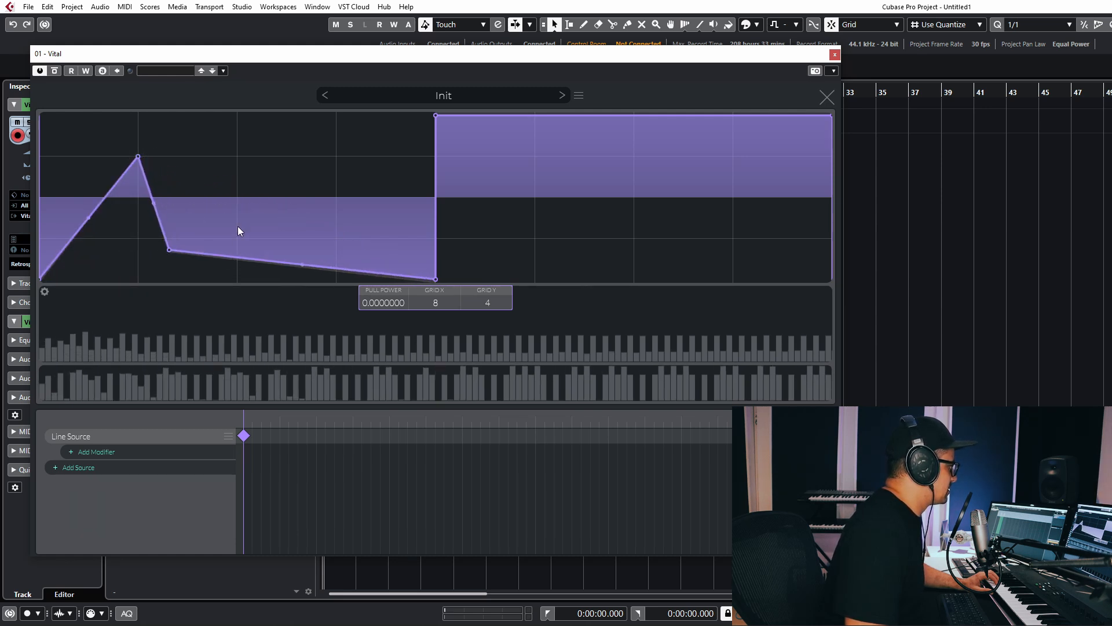
double_click(234, 255)
drag(234, 258, 237, 182)
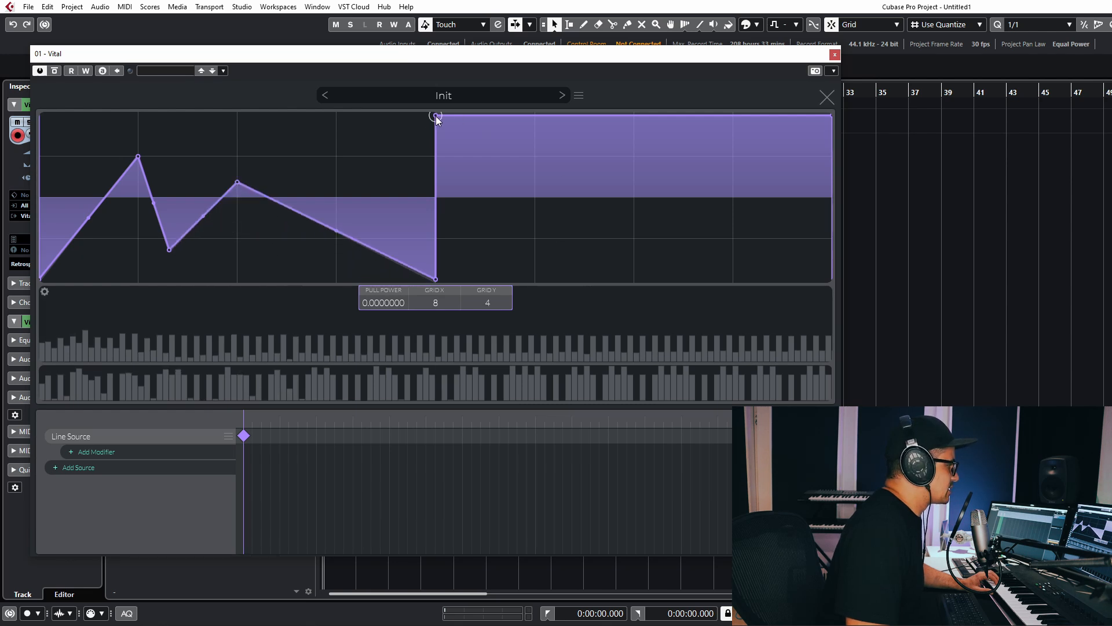
drag(436, 116, 494, 178)
double_click(596, 160)
drag(595, 160, 646, 245)
double_click(602, 125)
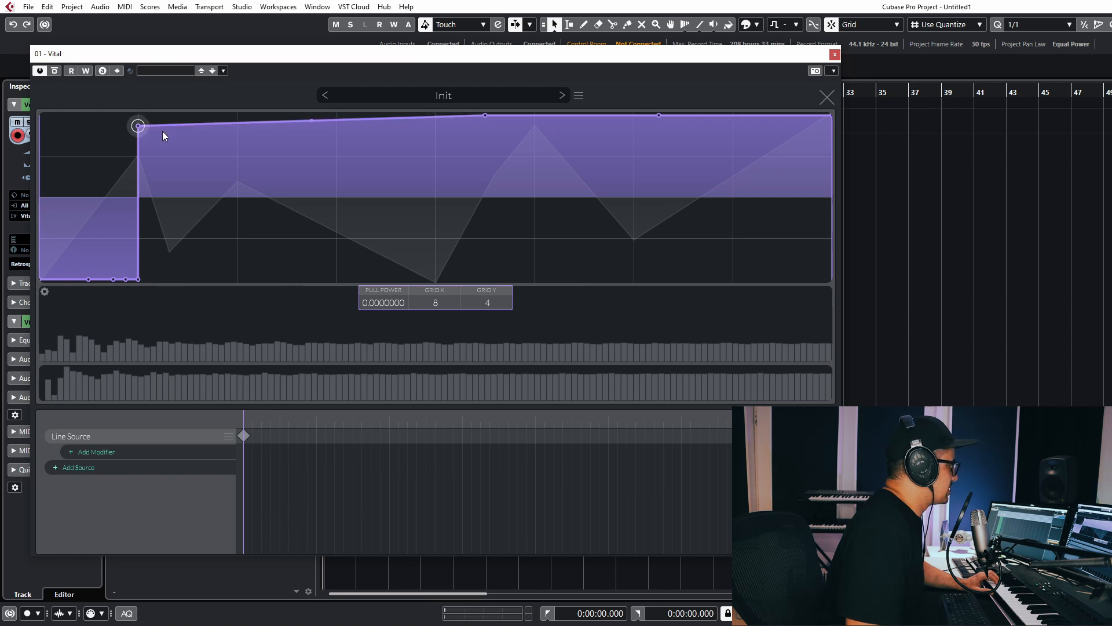
Rearrange the vertices into a jagged zigzag with a tall spike, ending at the top.
drag(140, 123, 284, 156)
drag(138, 280, 186, 133)
drag(109, 259, 90, 148)
drag(76, 270, 40, 237)
drag(120, 277, 187, 238)
drag(283, 157, 397, 226)
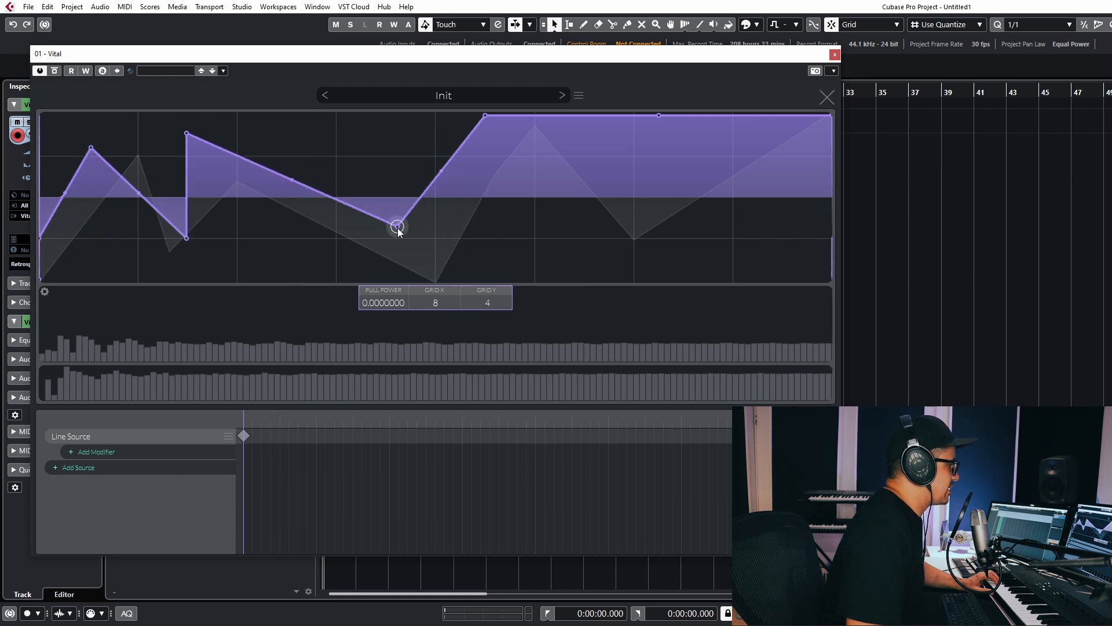
drag(484, 115, 634, 253)
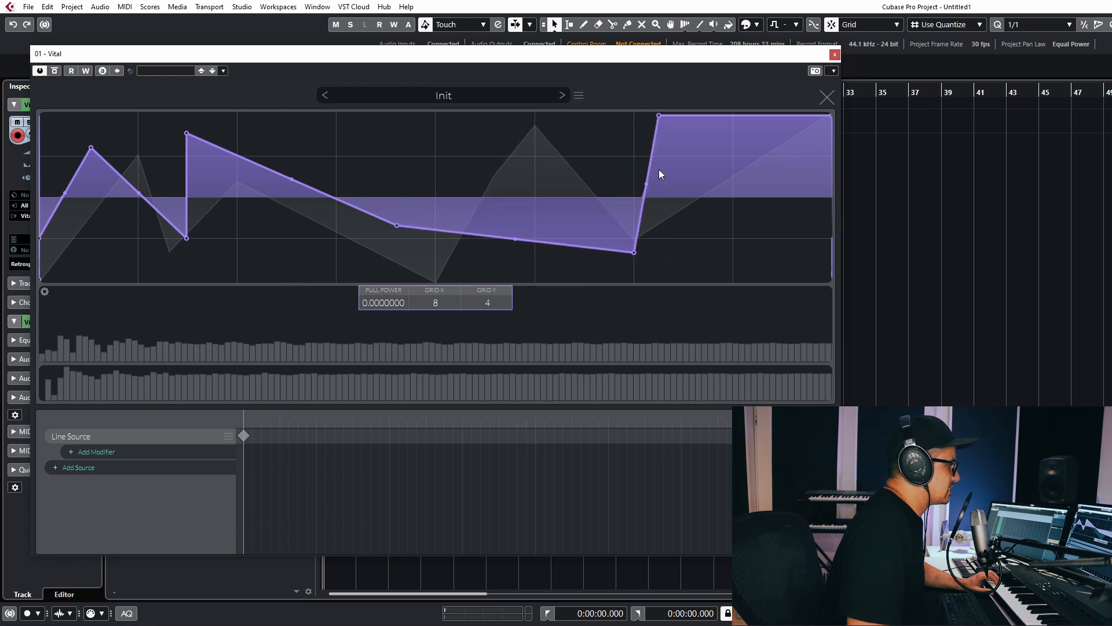
drag(659, 115, 779, 254)
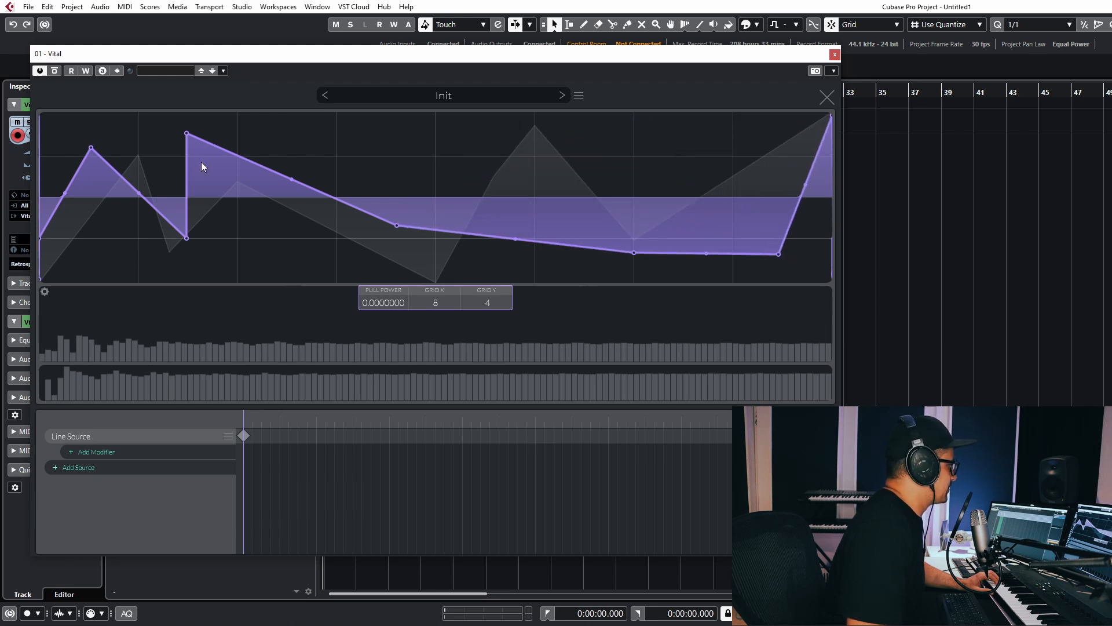
drag(187, 134, 336, 138)
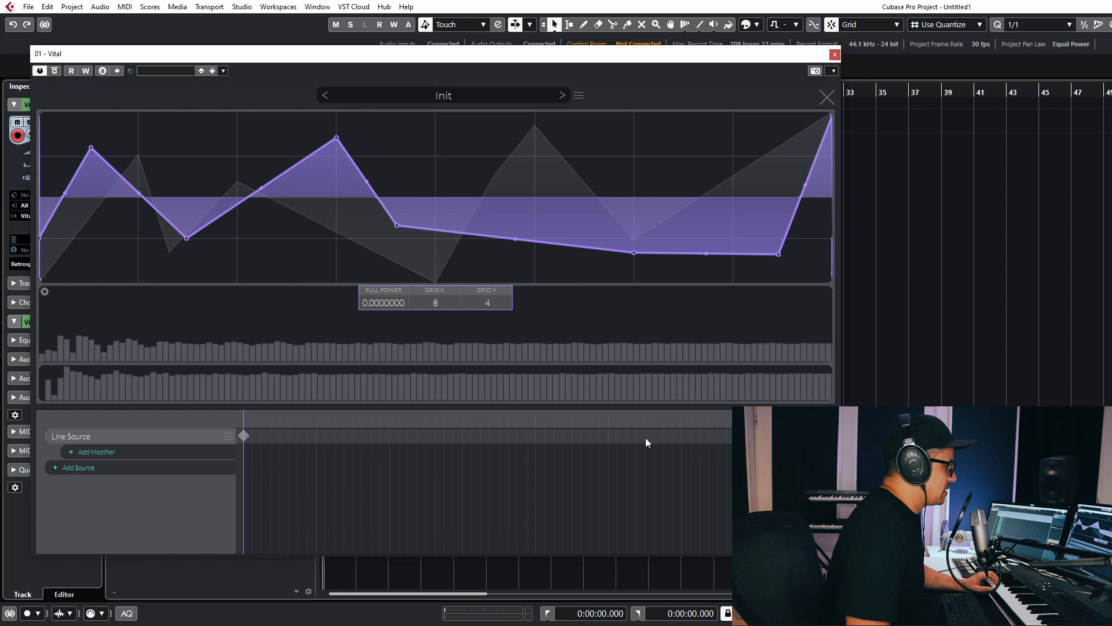
Deselect the keyframe, scrub the wavetable to preview the morph, and compare keyframes.
click(777, 487)
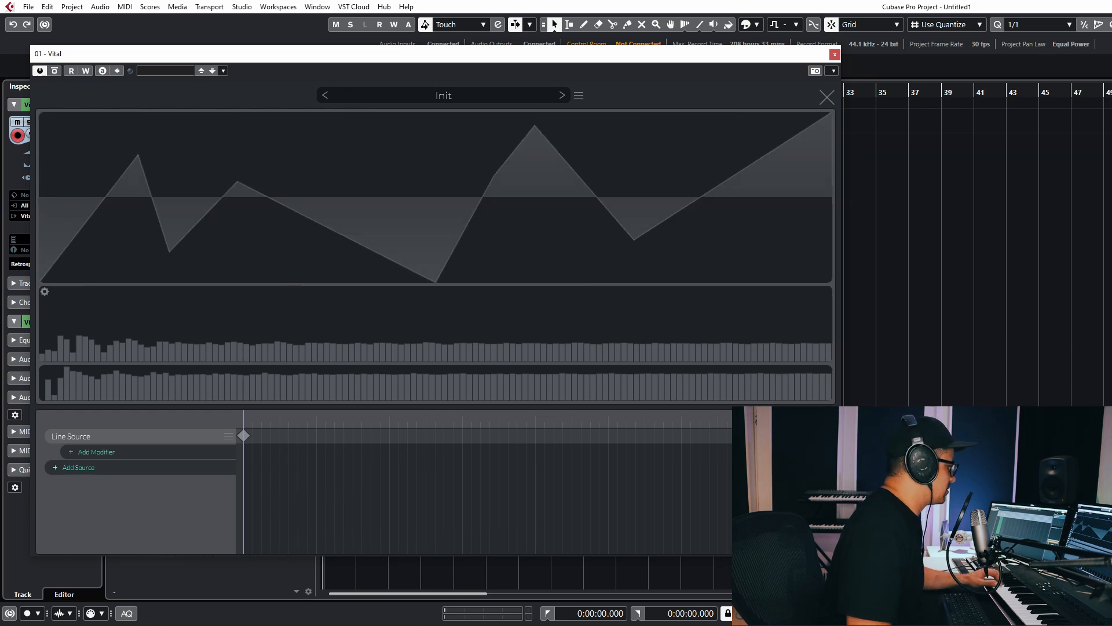
drag(244, 418, 359, 168)
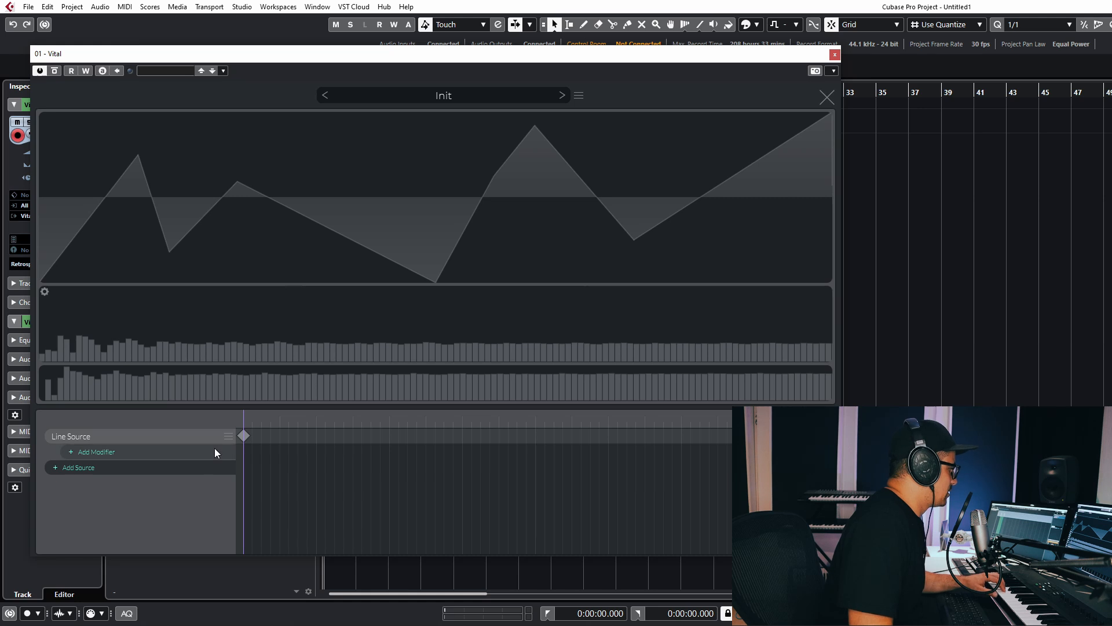
click(229, 436)
click(244, 435)
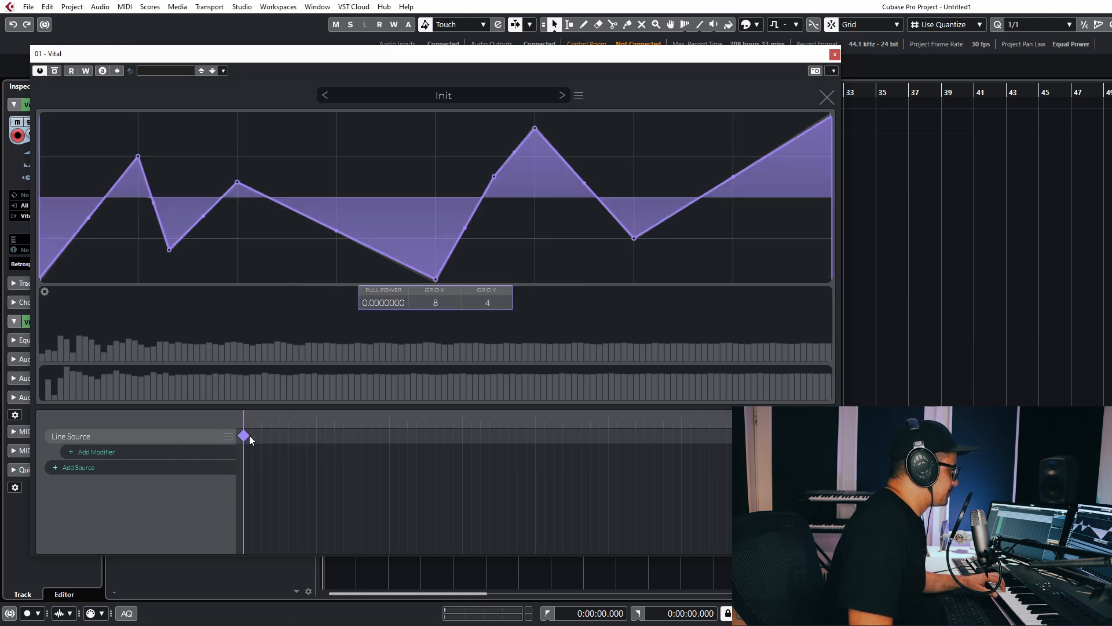
click(244, 436)
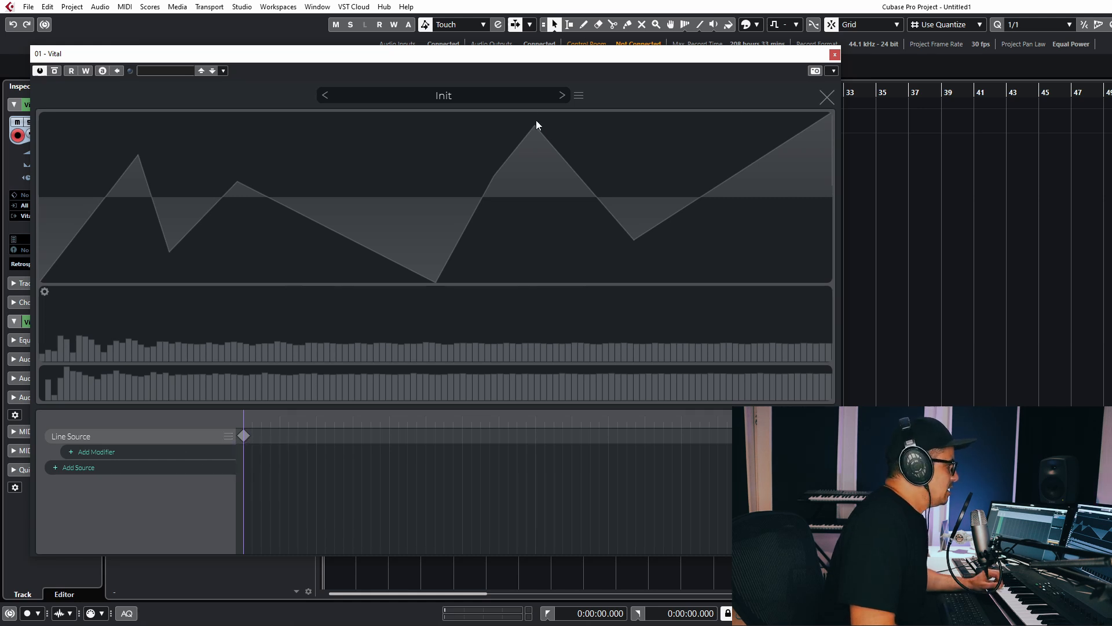
Replace the Line Source group with an Audio File Source in the wavetable.
click(229, 437)
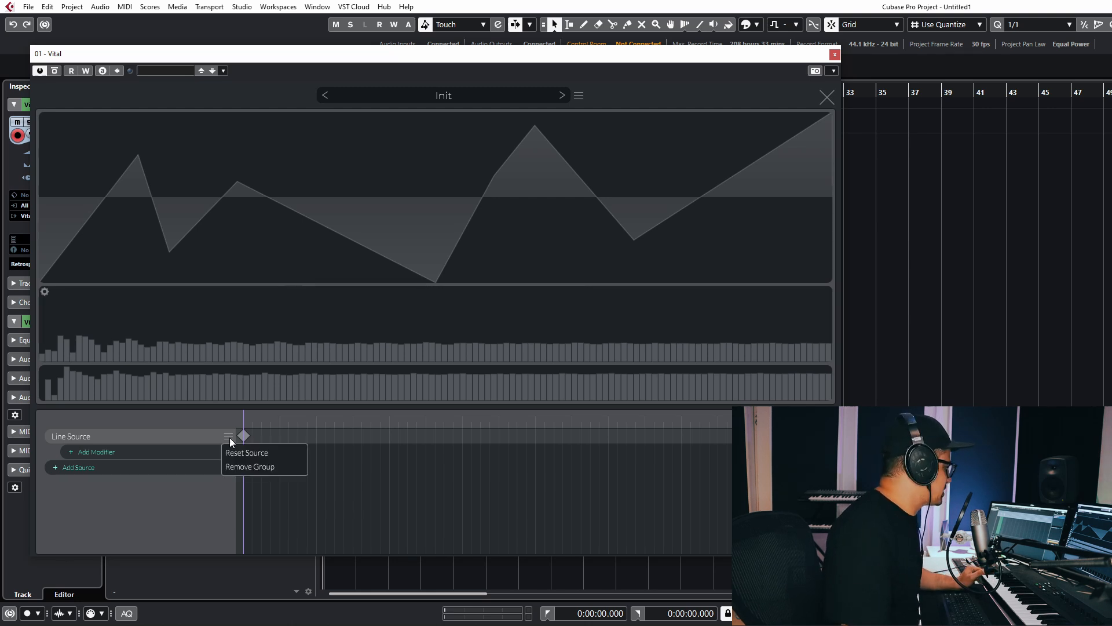
click(264, 469)
click(64, 437)
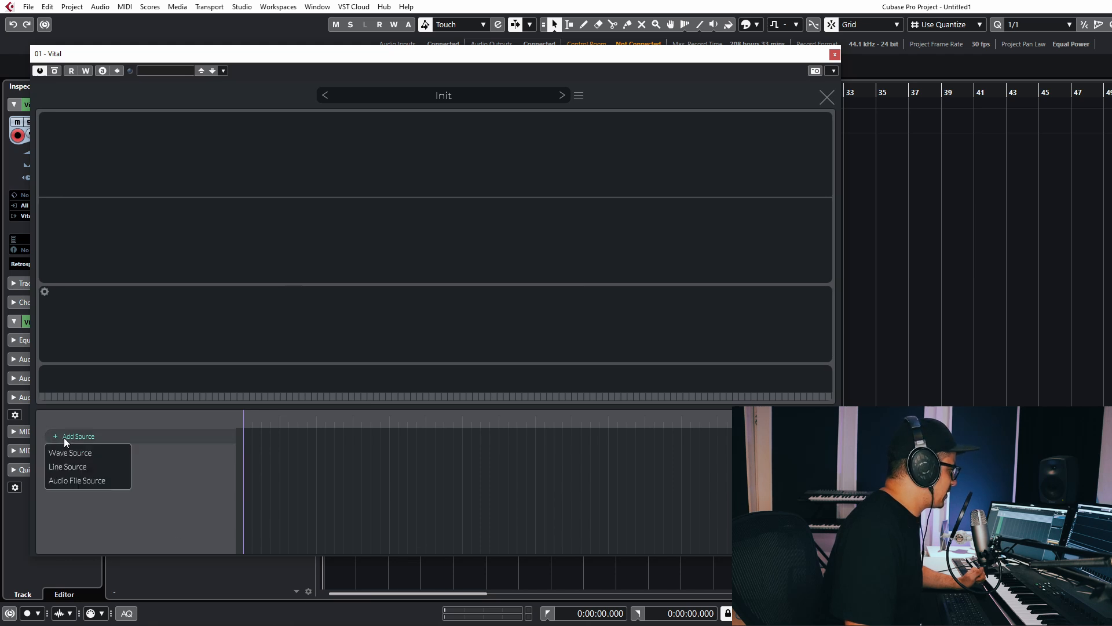
click(99, 483)
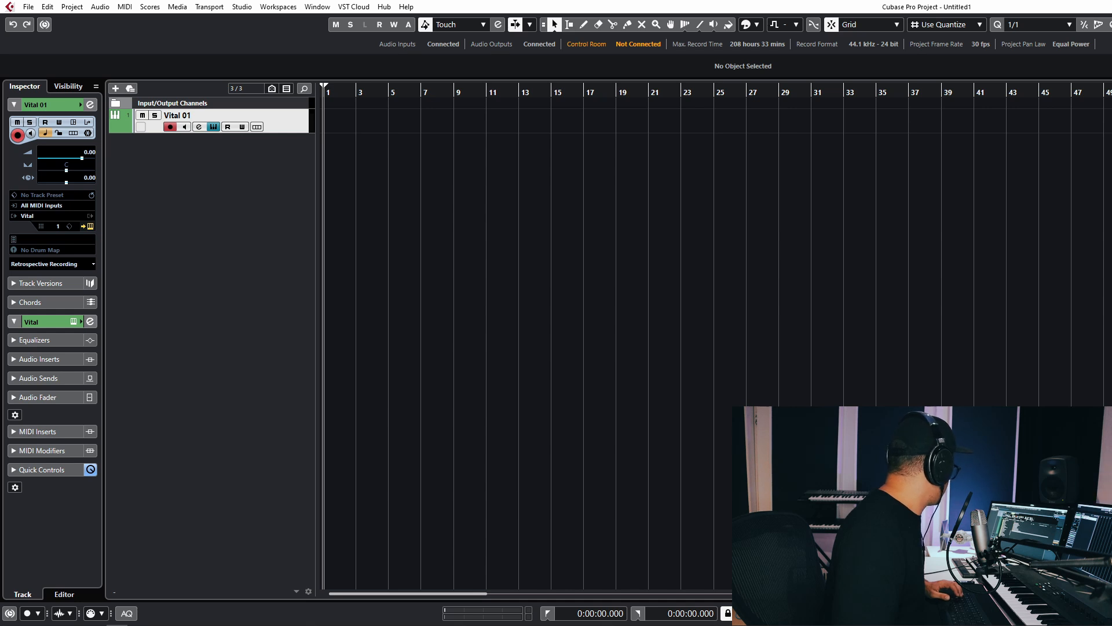
Open the IntellijelRubiconSaw_C0 single-cycle saw sample in WaveLab, then return to Cubase.
key(alt+Tab)
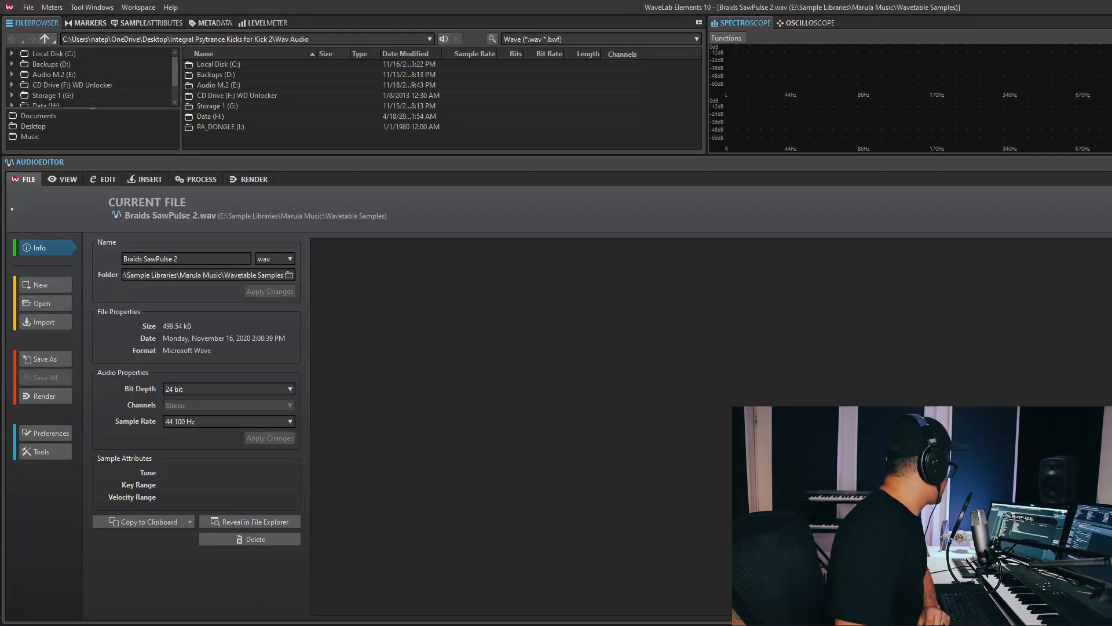
drag(449, 449, 438, 391)
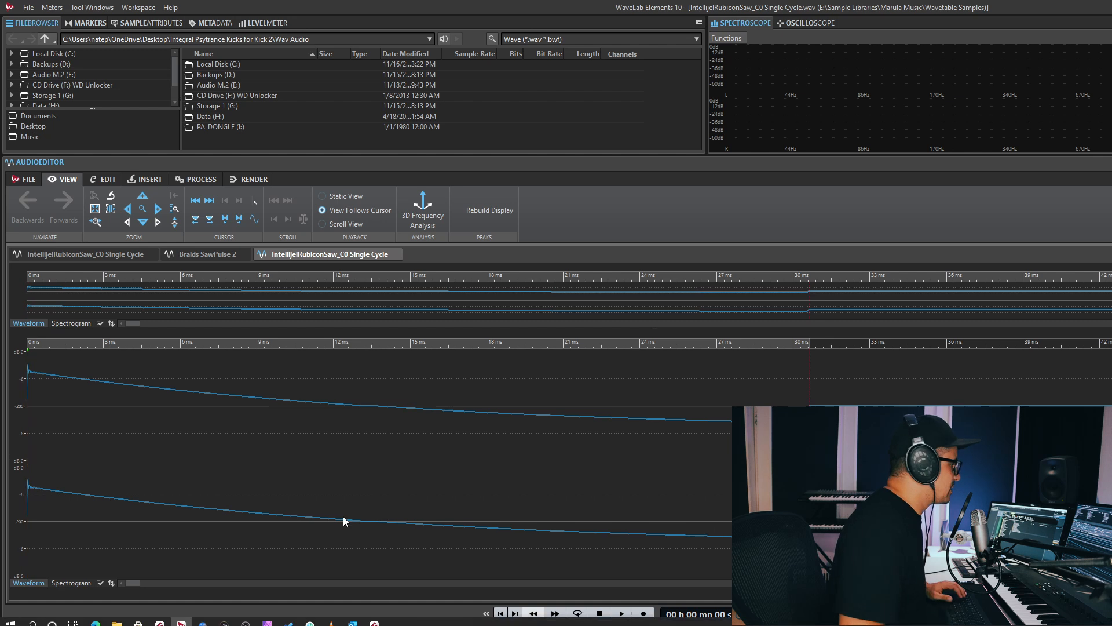
click(357, 616)
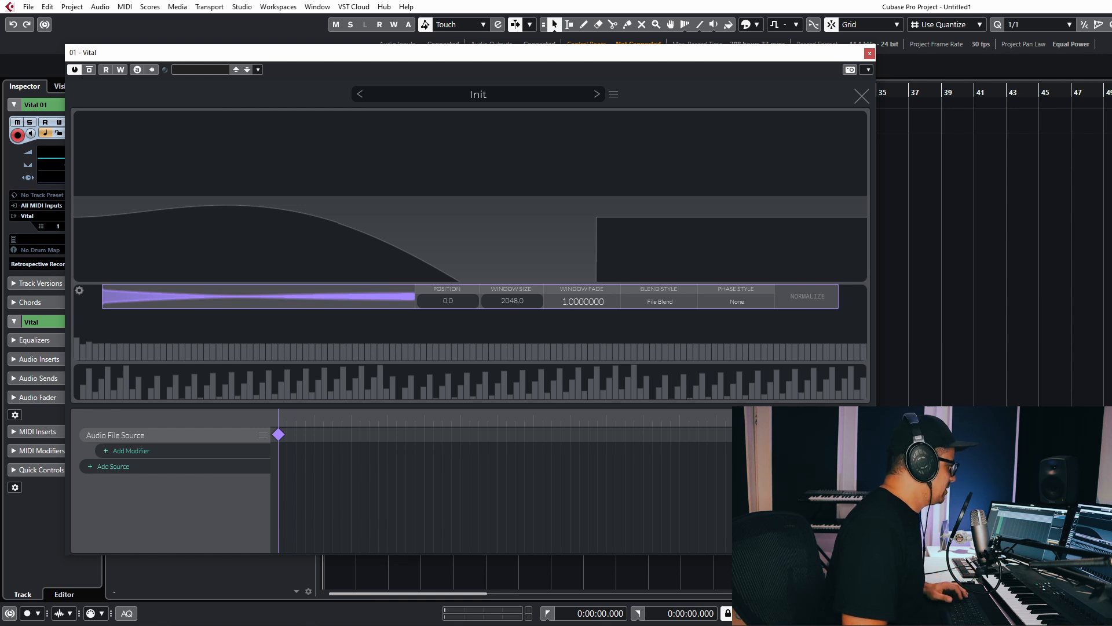
mouse_move(288, 622)
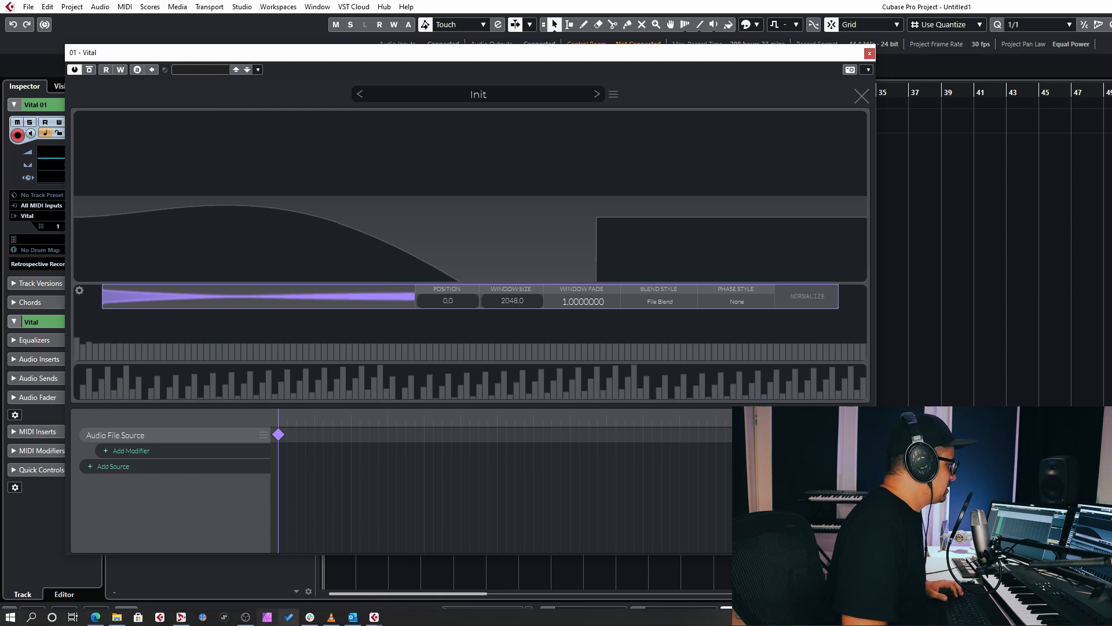
In WaveLab, select the whole single cycle, show the ruler in samples, then return to Vital.
click(184, 623)
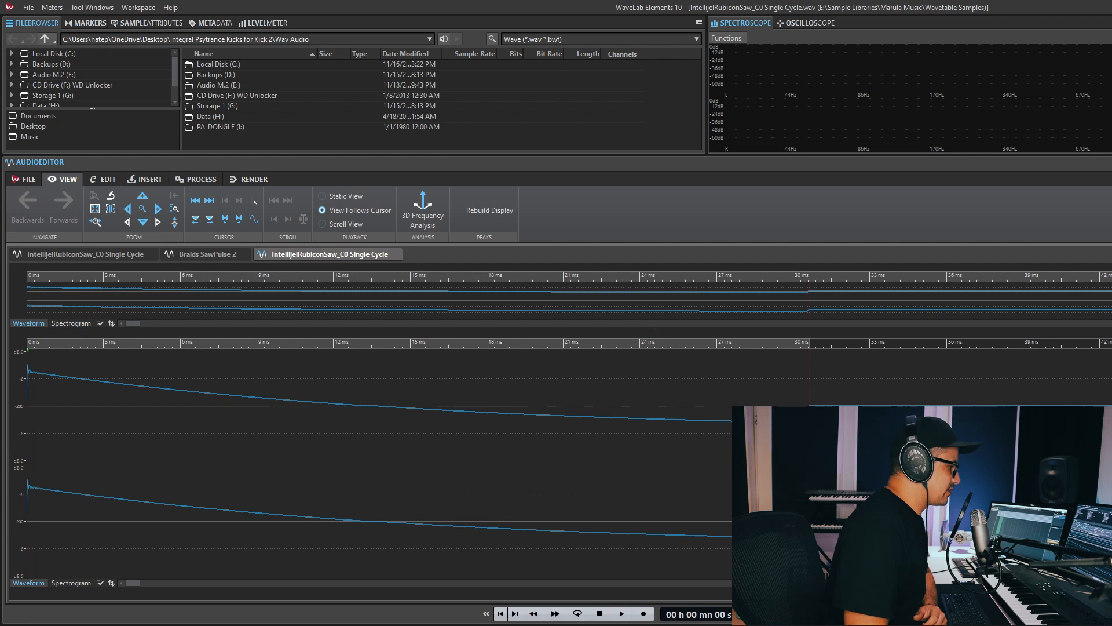
drag(813, 460, 17, 380)
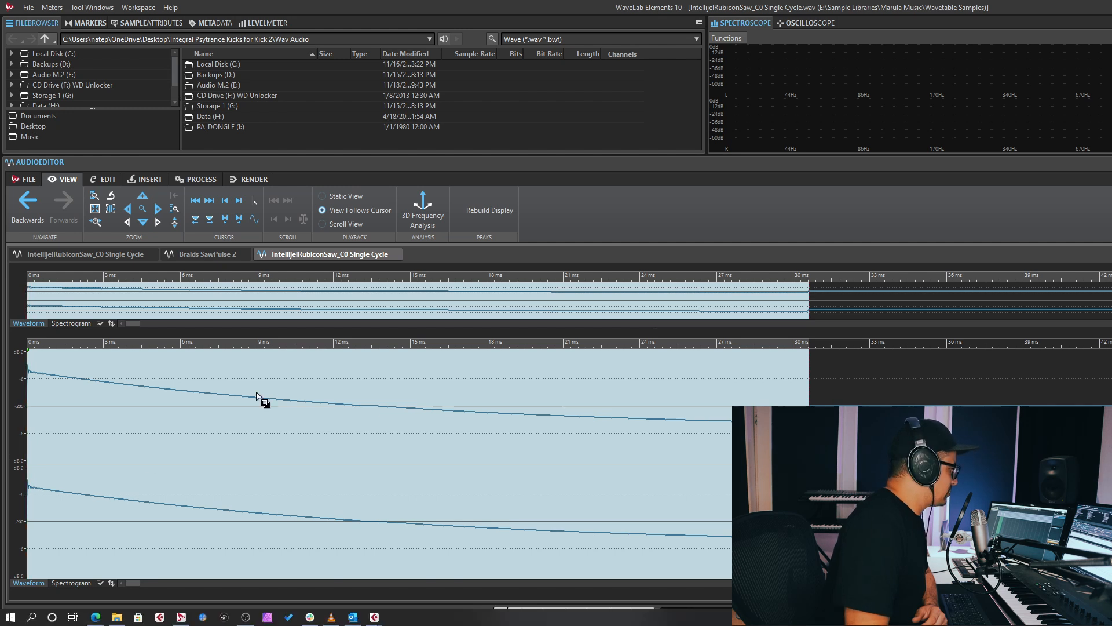
right_click(249, 342)
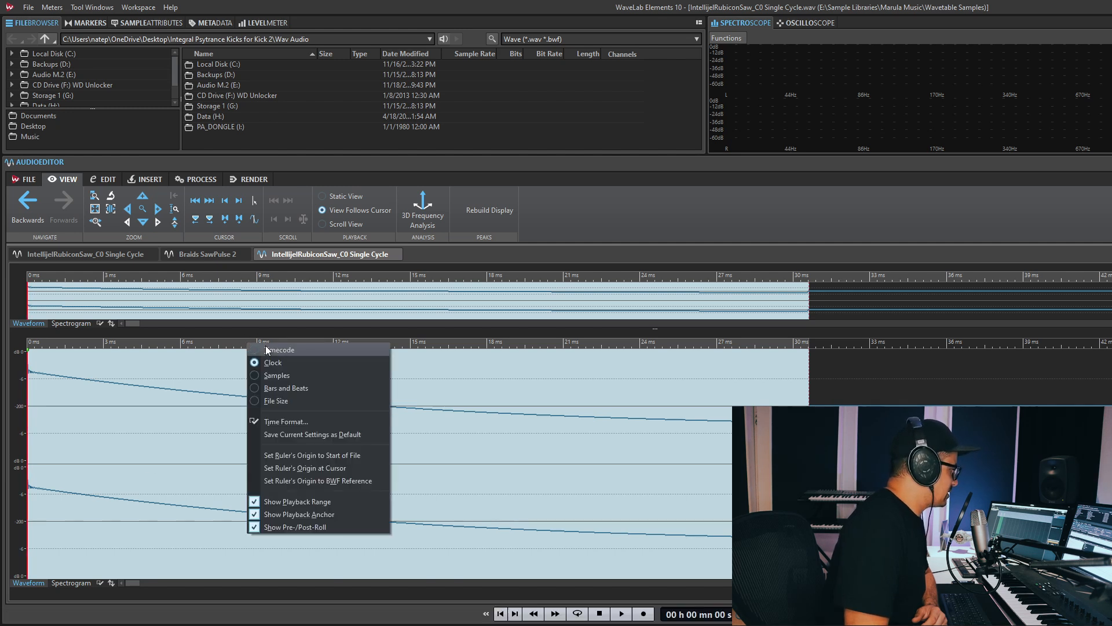
click(276, 375)
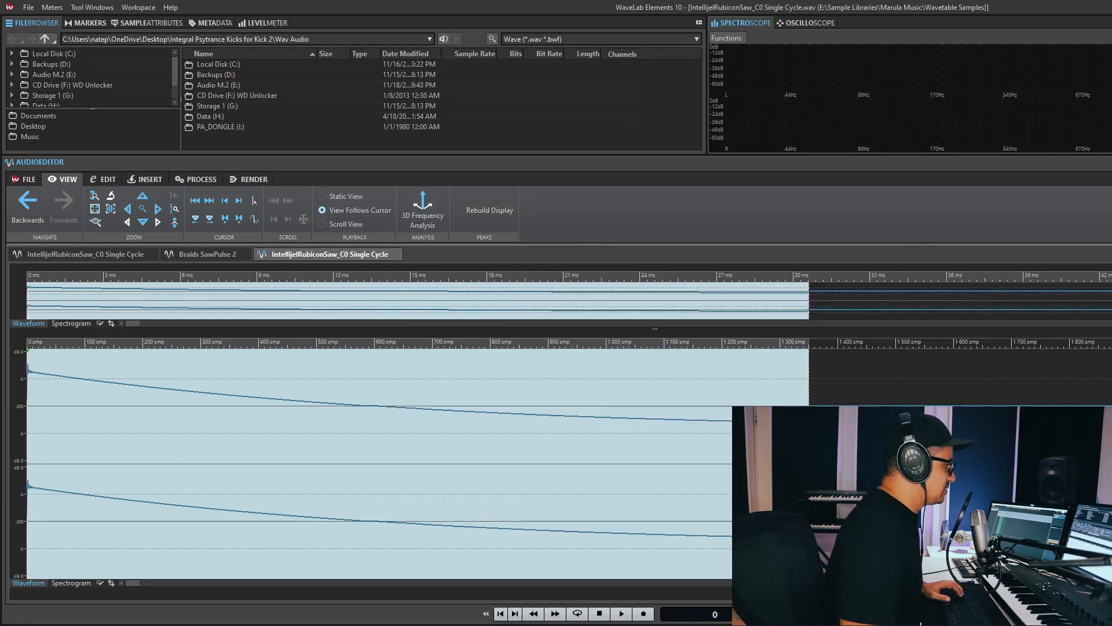
key(alt+Tab)
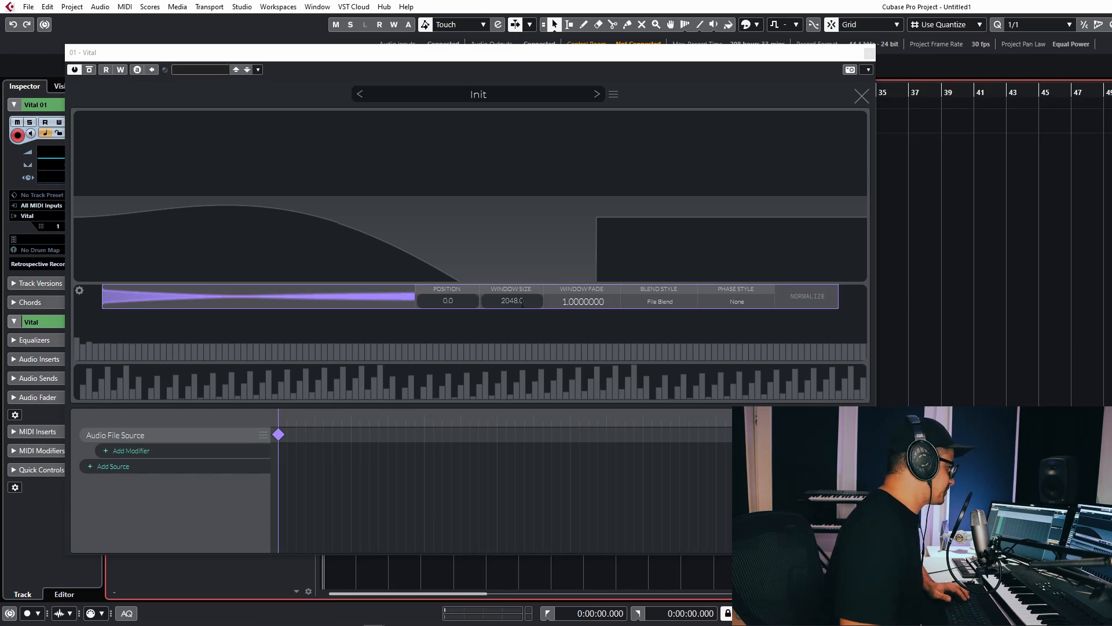
Set the audio-file wavetable's Window Size to 1351.
click(524, 301)
drag(542, 298, 386, 298)
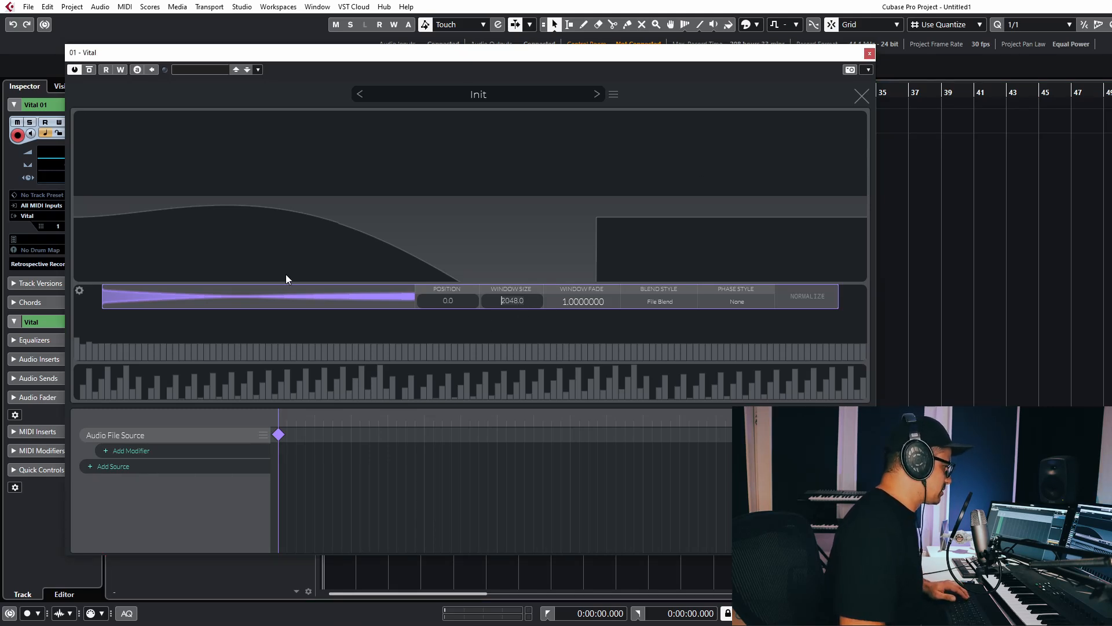
text(1351)
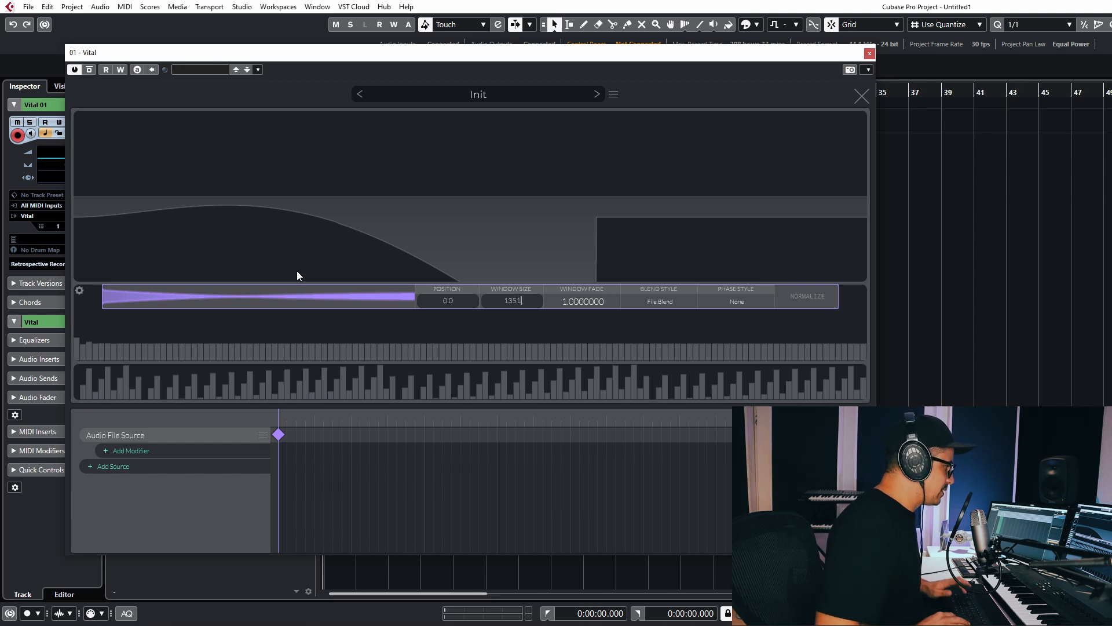
key(Return)
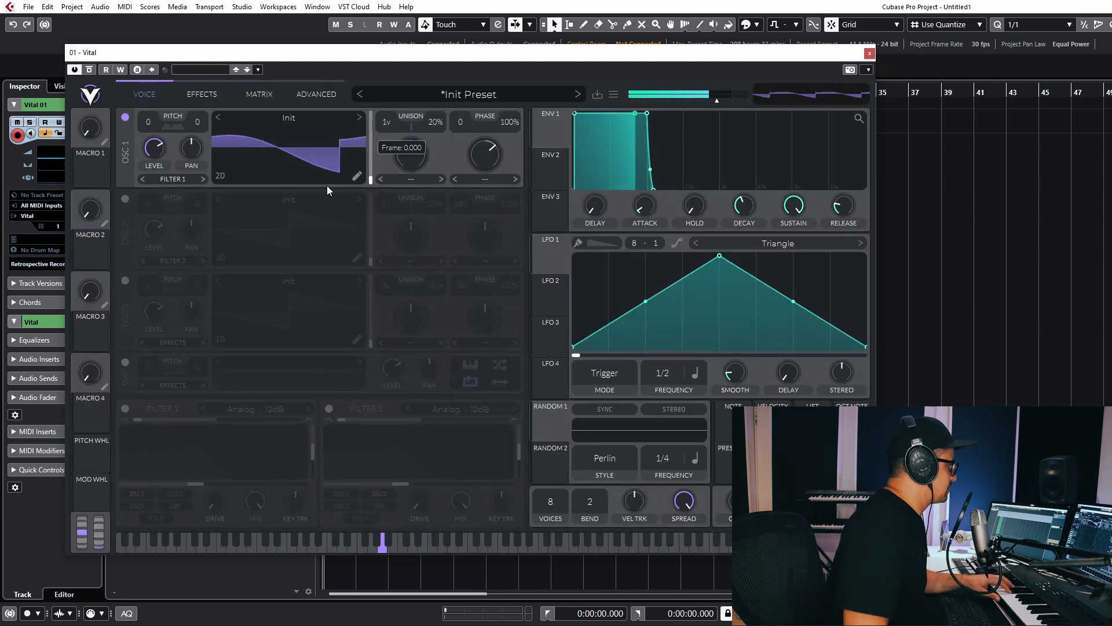
Try Window Sizes 800 and 3000, then reopen the editor for the Braids Formant oscillator.
click(361, 177)
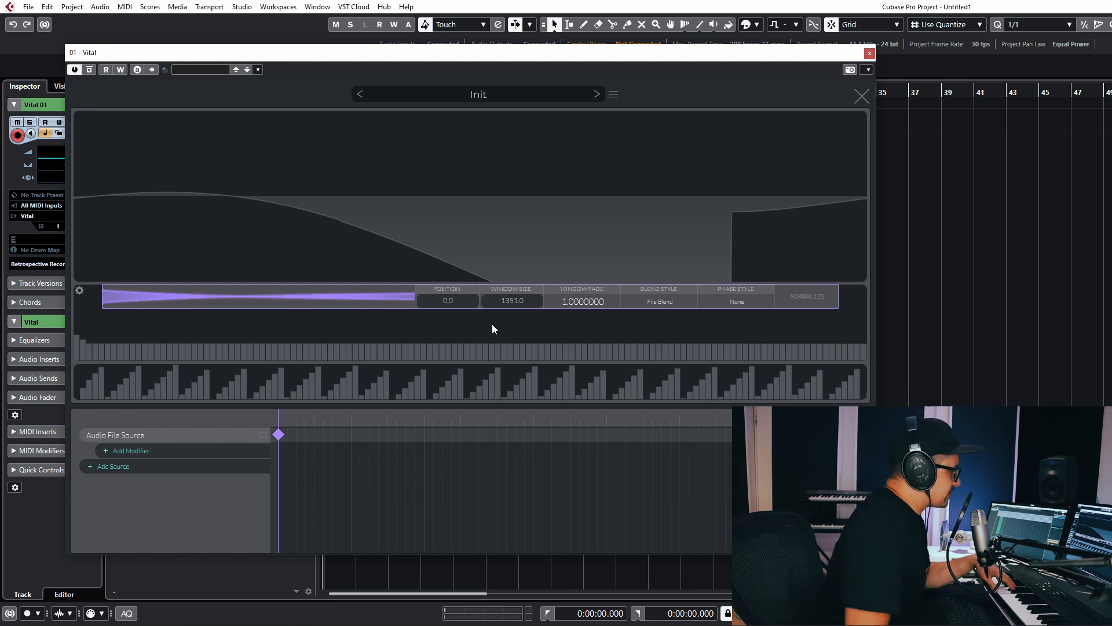
click(514, 304)
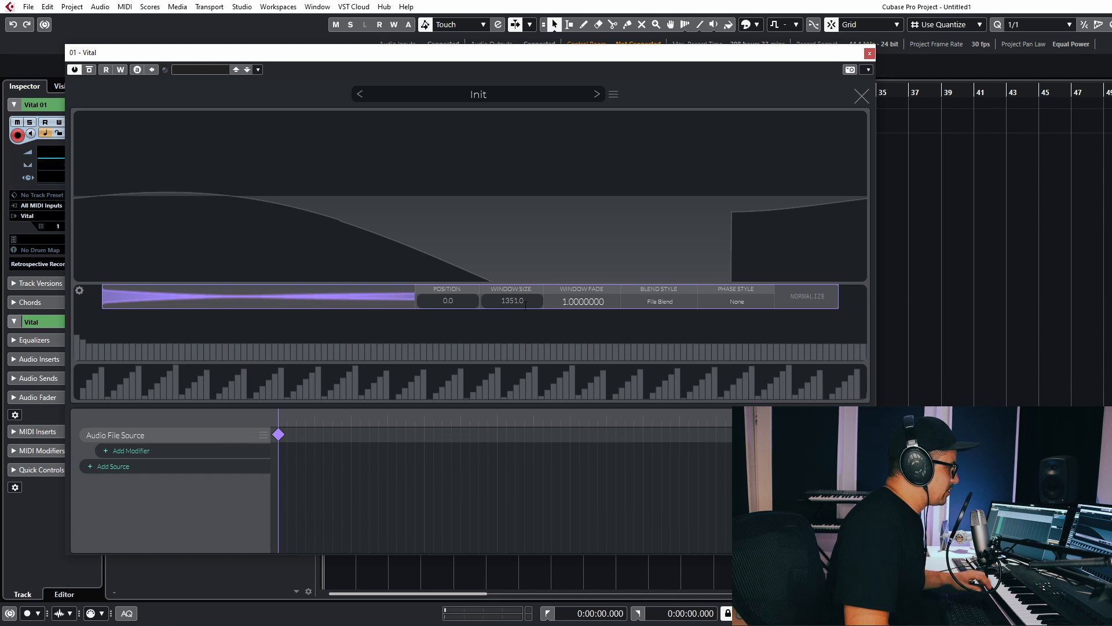
text(800)
key(Return)
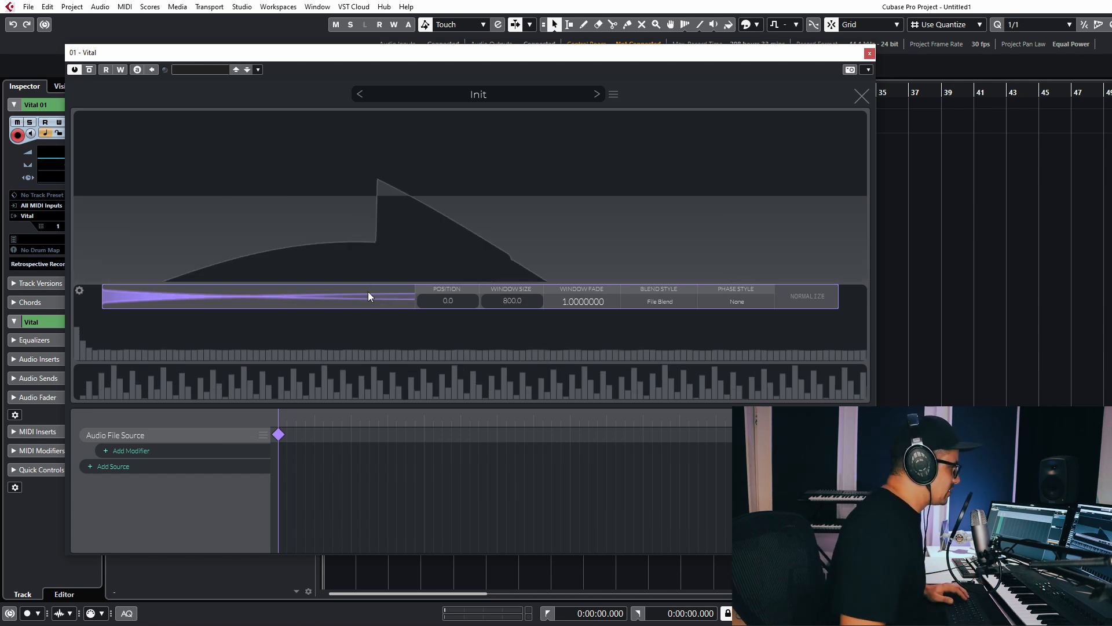
click(532, 298)
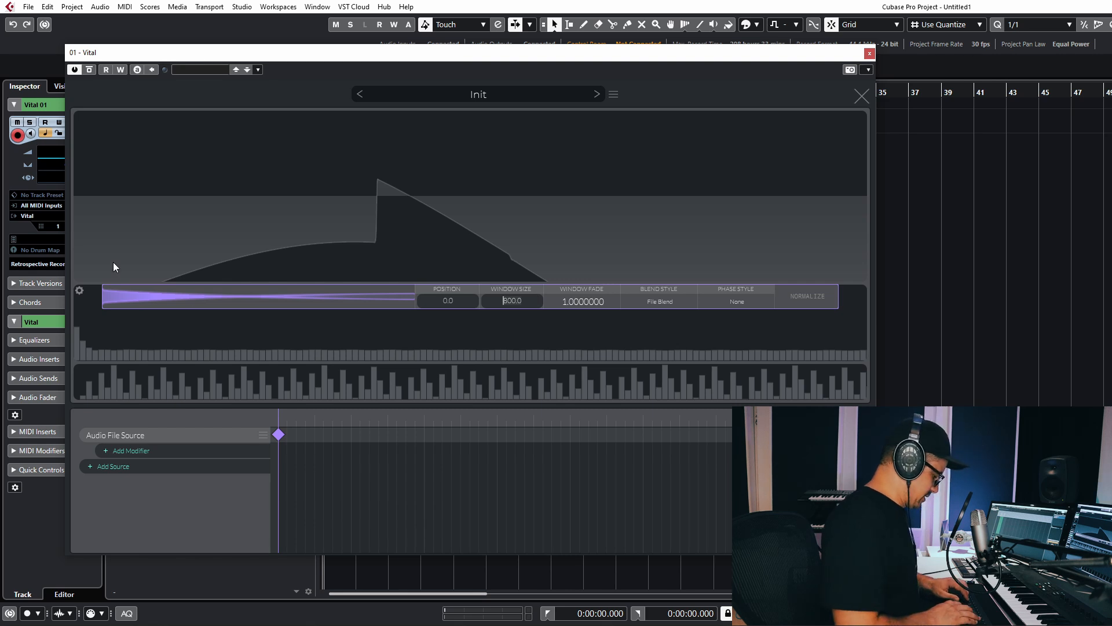
text(3000)
key(Return)
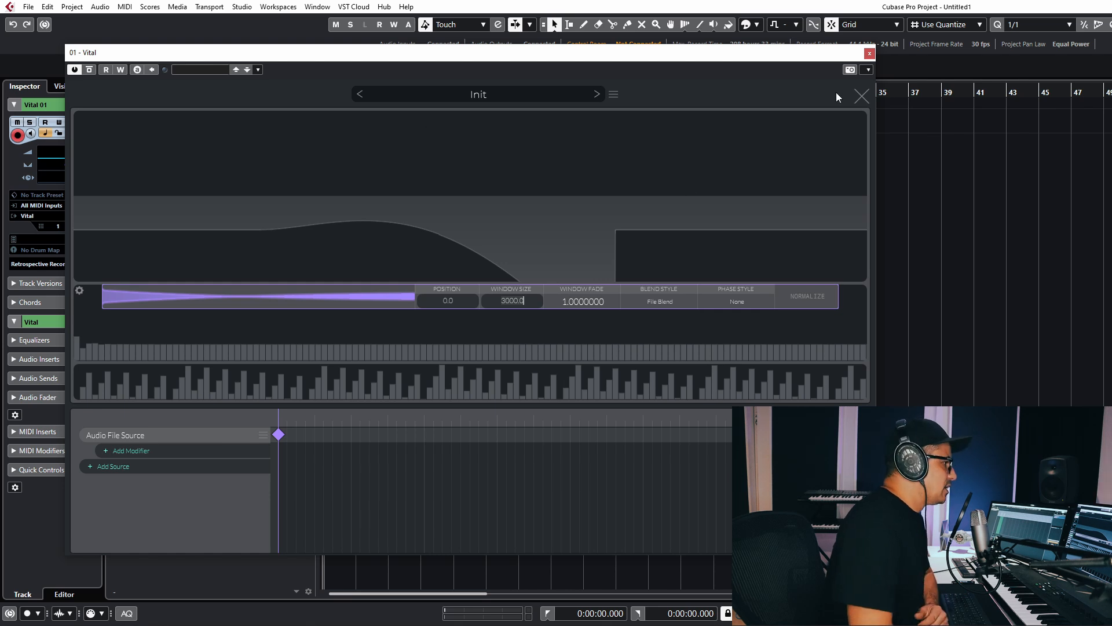
click(861, 96)
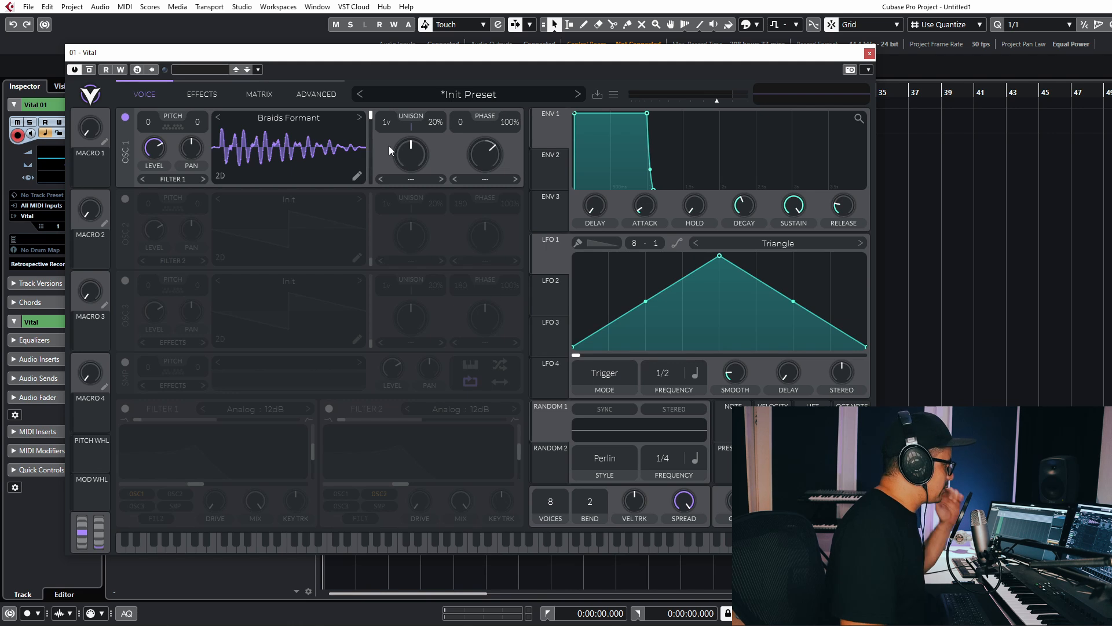
click(357, 176)
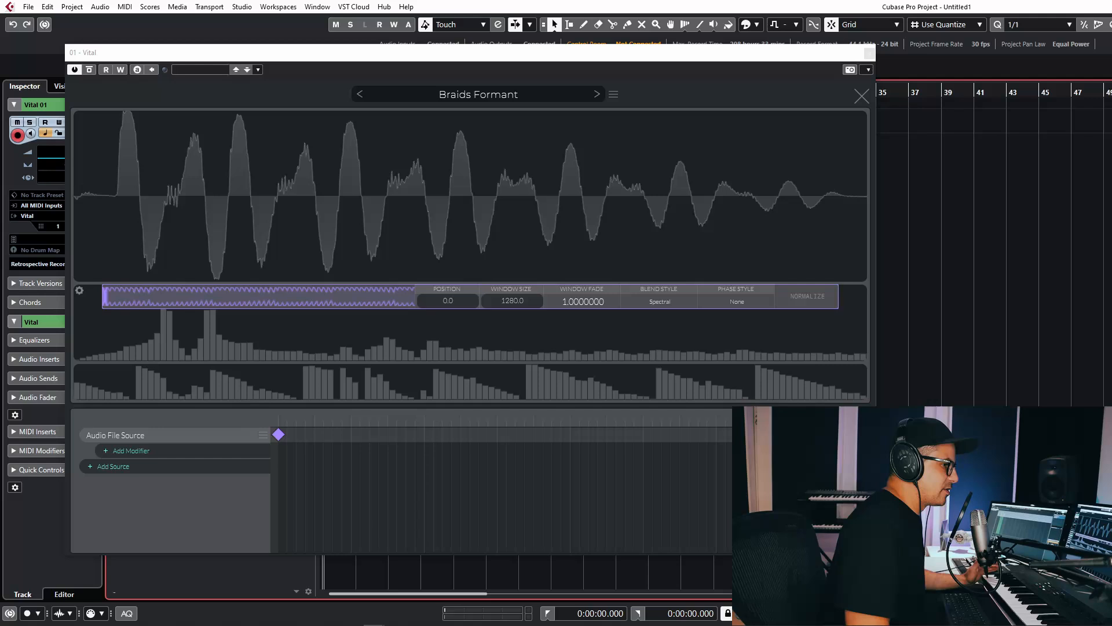
Load the Braids Formant audio, shift the sample window, and compare None, Spectral and File Blend.
drag(473, 302, 140, 297)
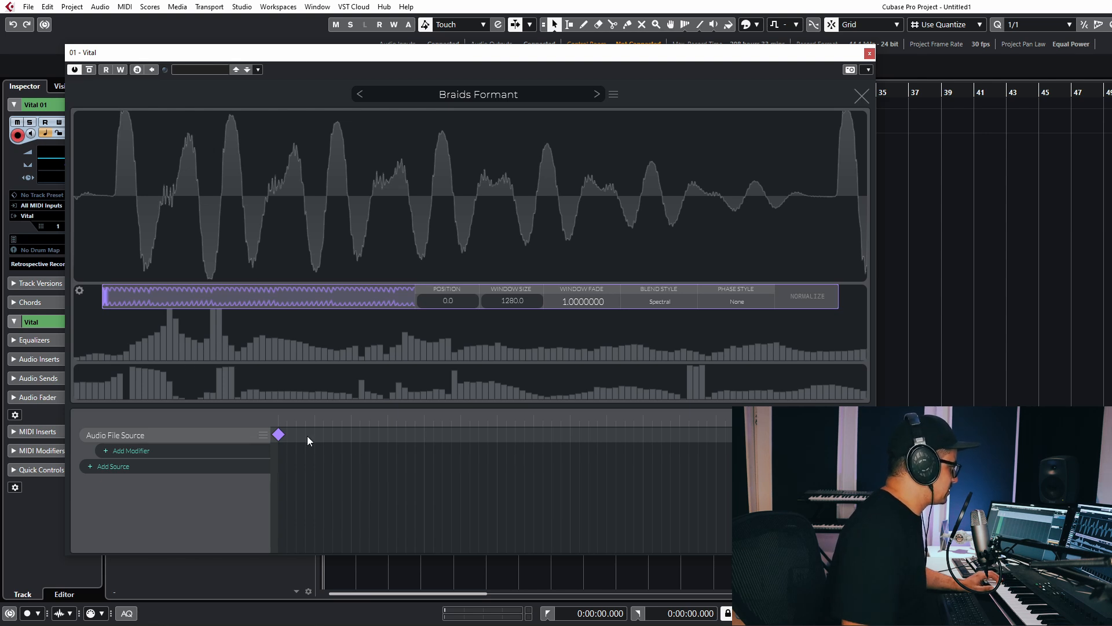
mouse_move(134, 305)
mouse_down()
mouse_move(108, 293)
mouse_move(405, 313)
mouse_move(212, 318)
mouse_move(199, 294)
mouse_move(261, 298)
mouse_move(171, 299)
mouse_move(330, 306)
mouse_up()
click(654, 305)
click(640, 358)
click(651, 306)
click(677, 372)
click(639, 305)
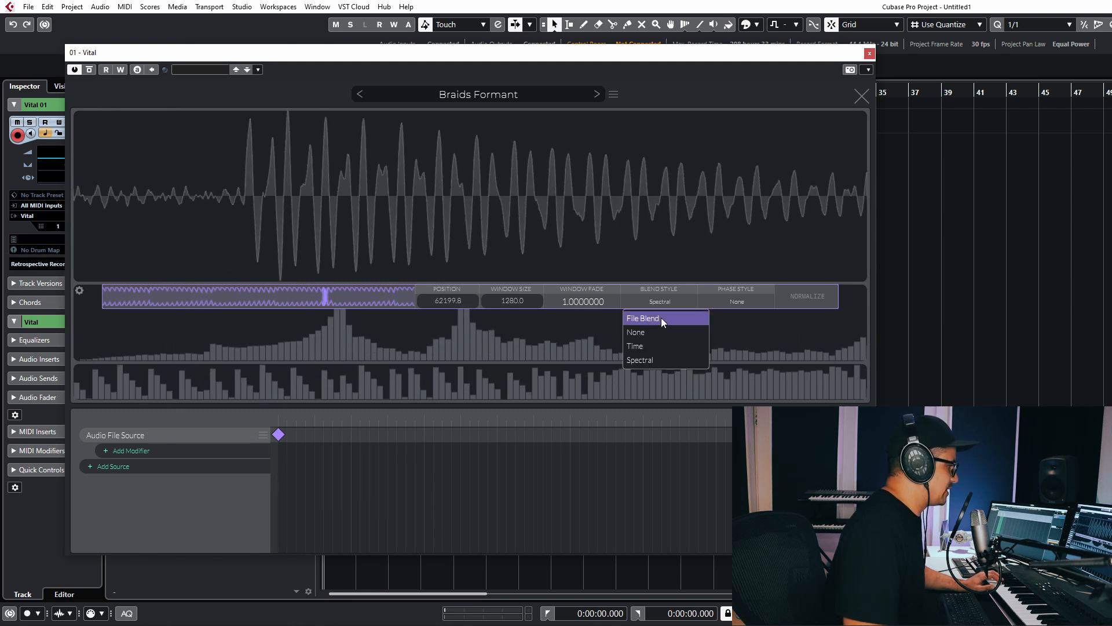
click(662, 318)
Move the sample window from the file's start to position 86856.6 and close the editor.
mouse_move(223, 294)
mouse_down()
mouse_move(294, 296)
mouse_move(105, 295)
mouse_up()
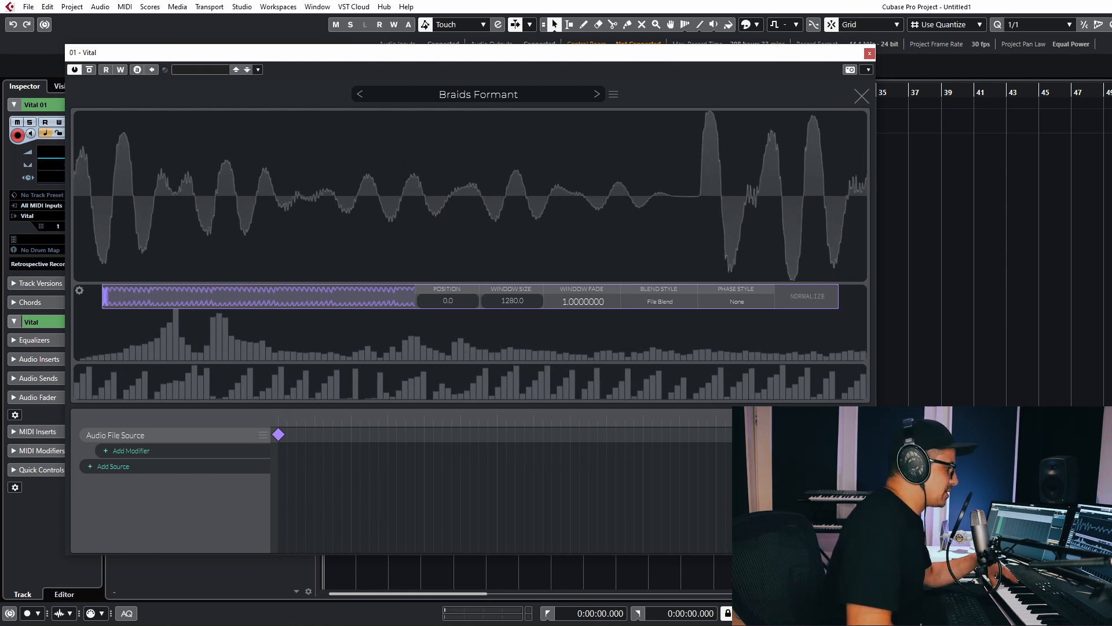
click(857, 443)
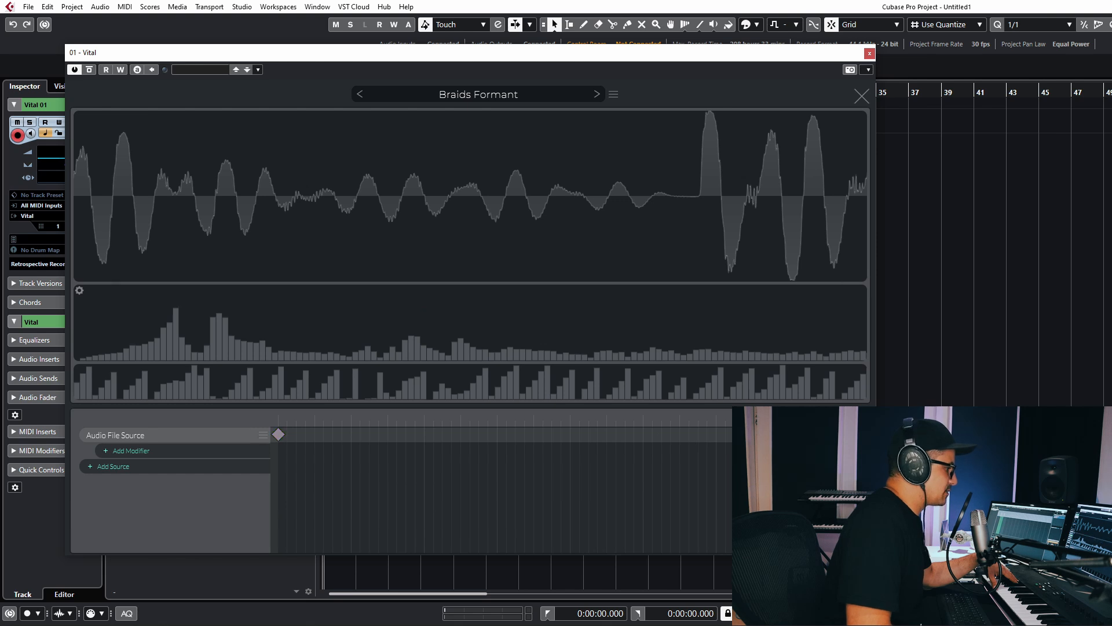
click(862, 435)
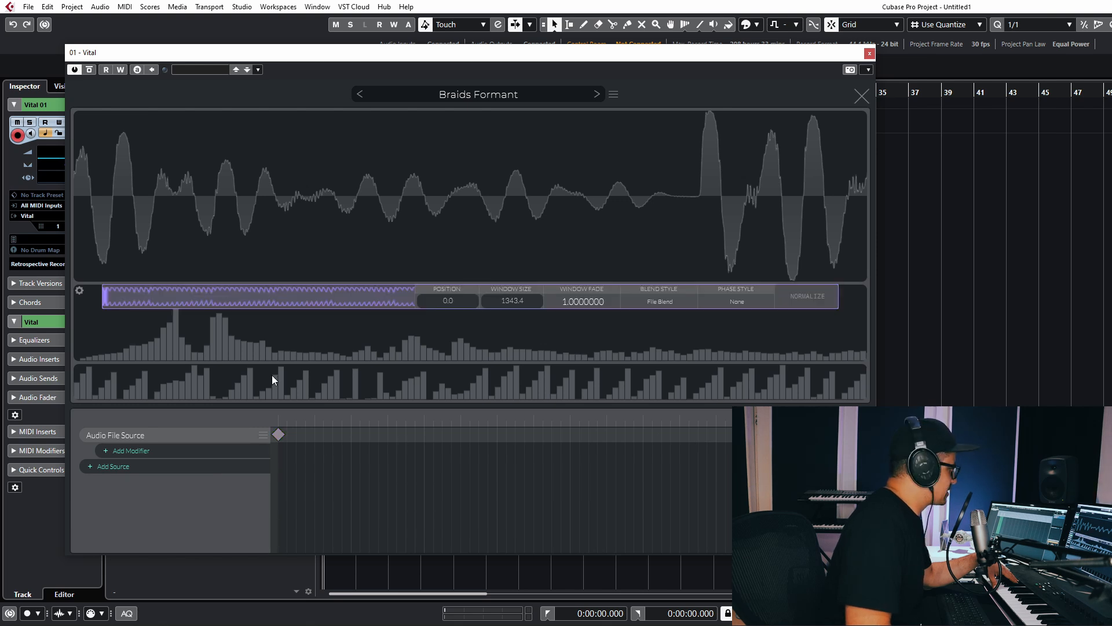
drag(111, 296, 464, 311)
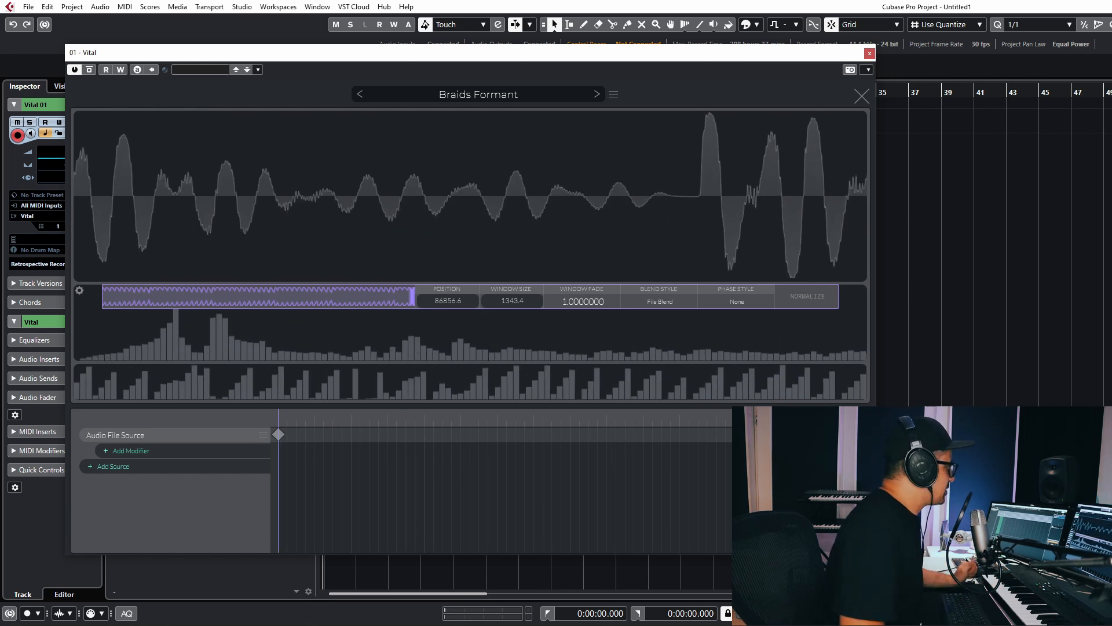
click(861, 96)
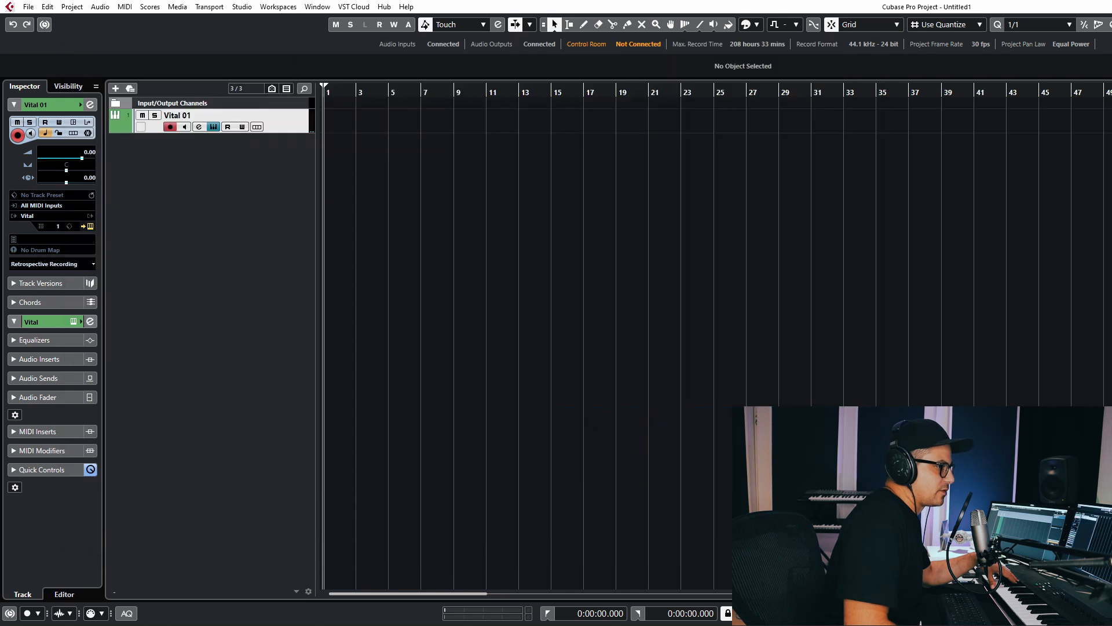
Load an audio file onto oscillator 1 and open the Braids Formant wavetable editor.
drag(1111, 225, 285, 131)
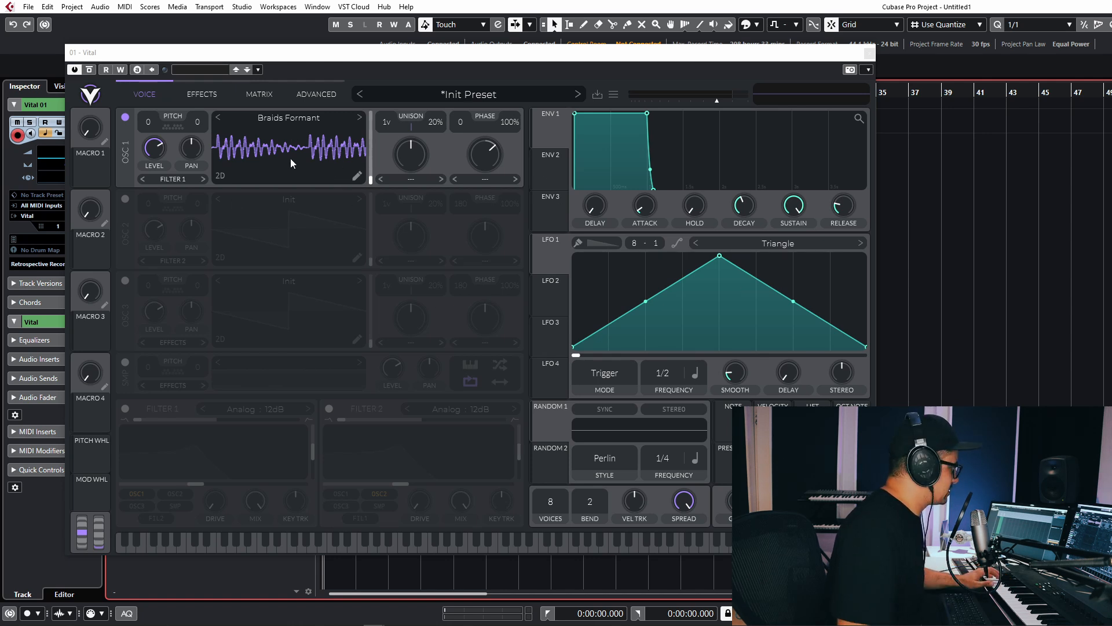
drag(299, 168, 322, 168)
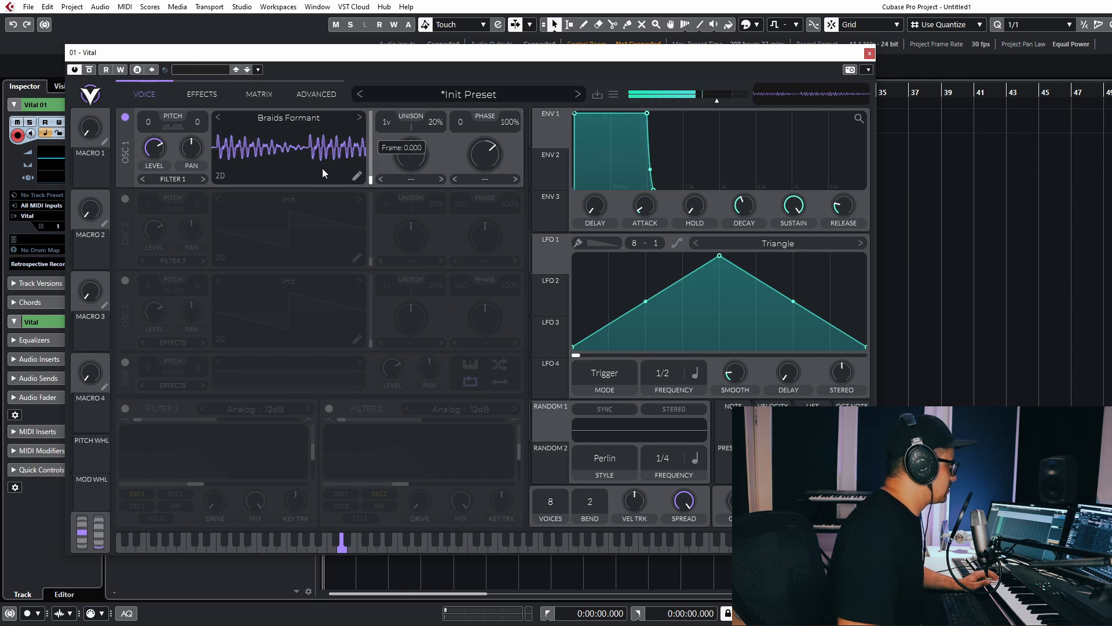
click(357, 175)
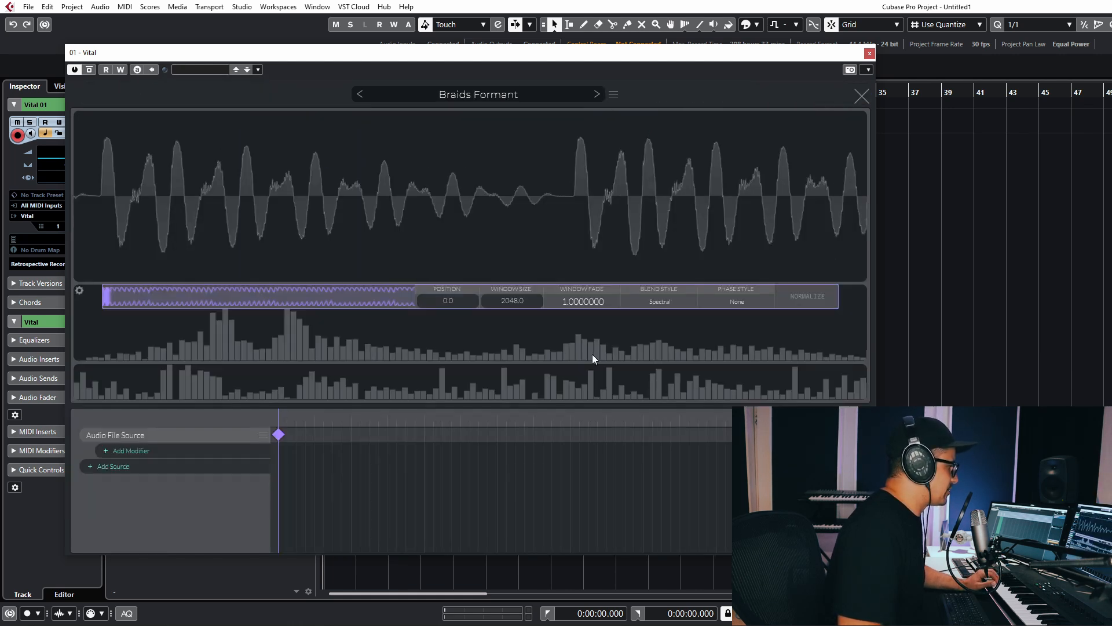
Set the audio source's blend style to File Blend and its window size to 1024.
click(666, 302)
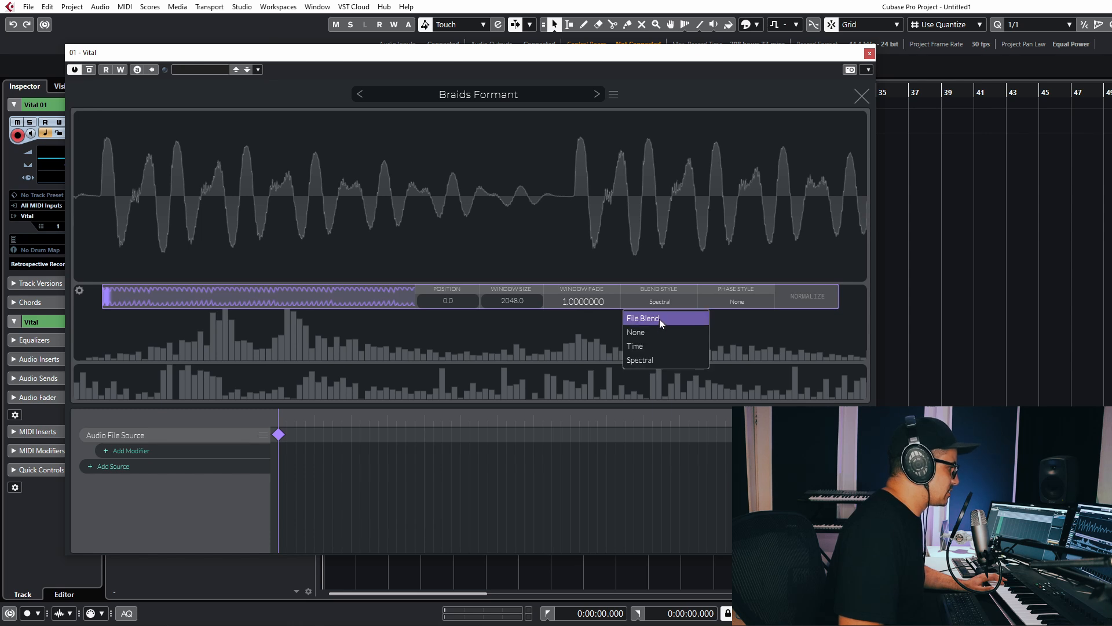
click(660, 319)
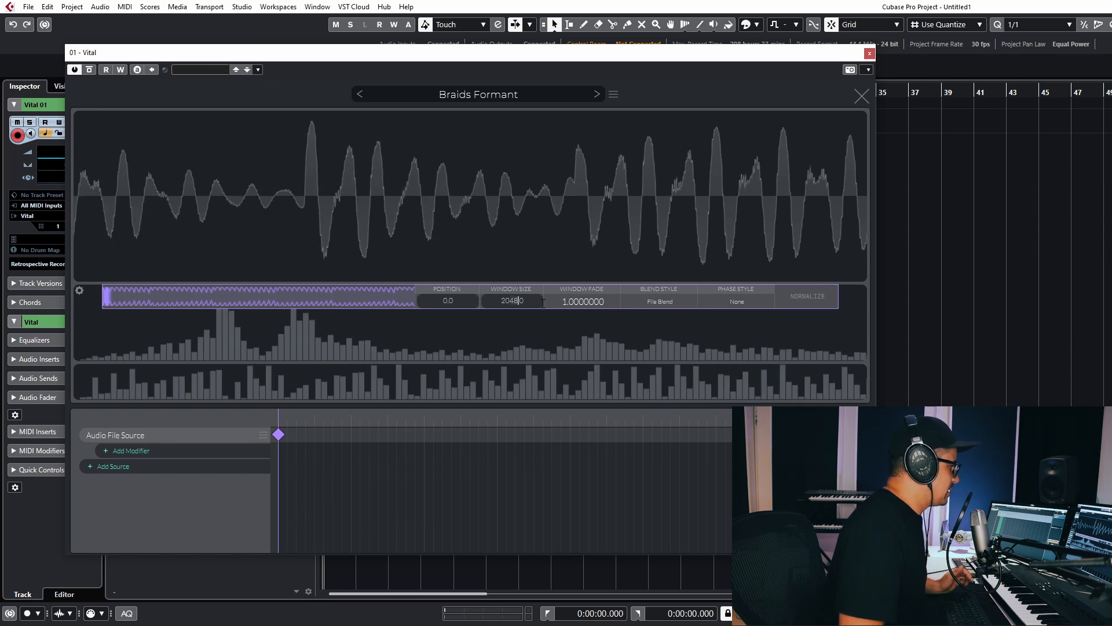
drag(529, 298, 324, 297)
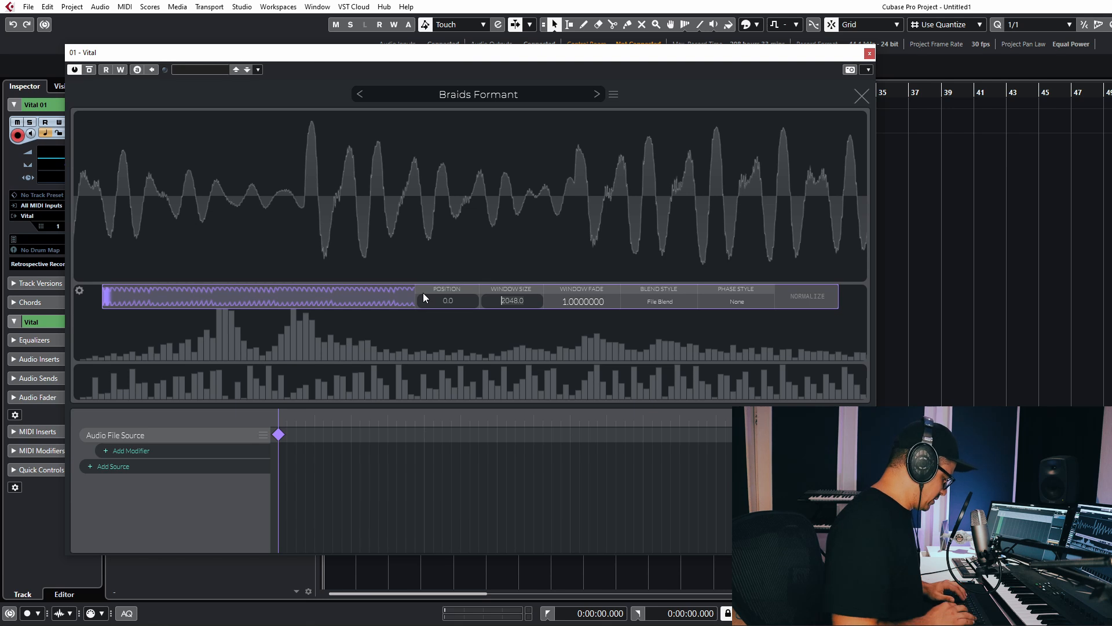
key(BackSpace)
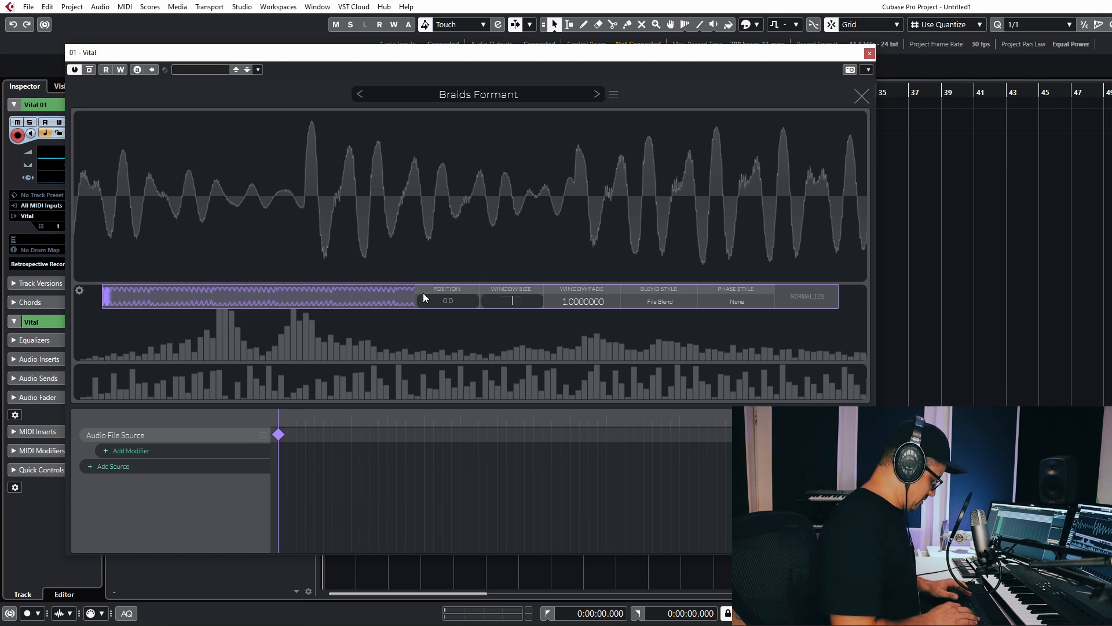
text(4096)
key(Return)
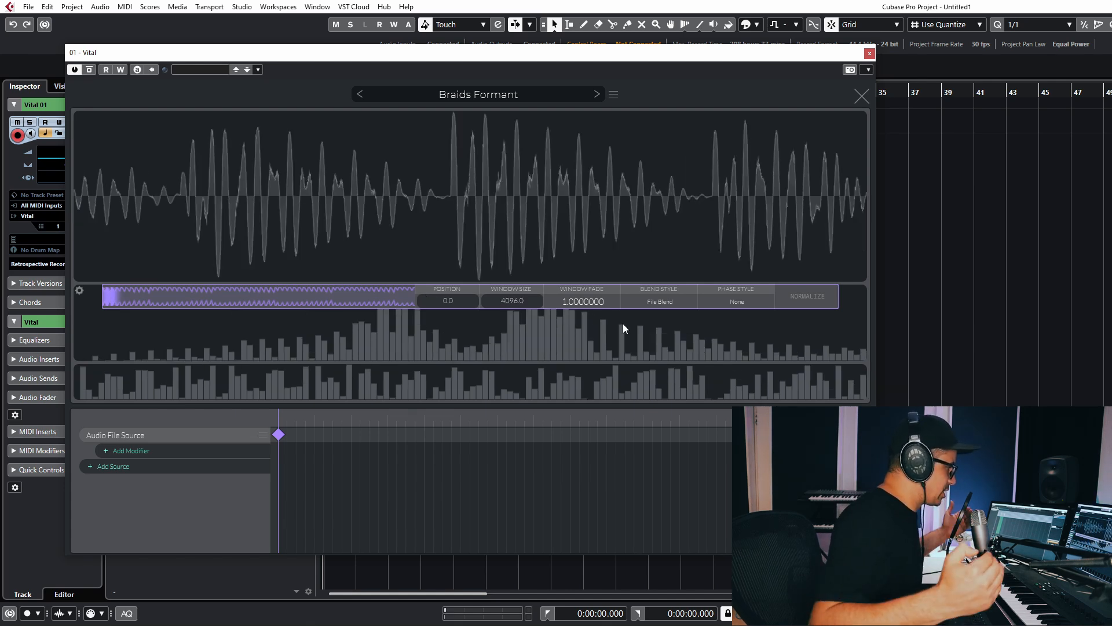
click(505, 301)
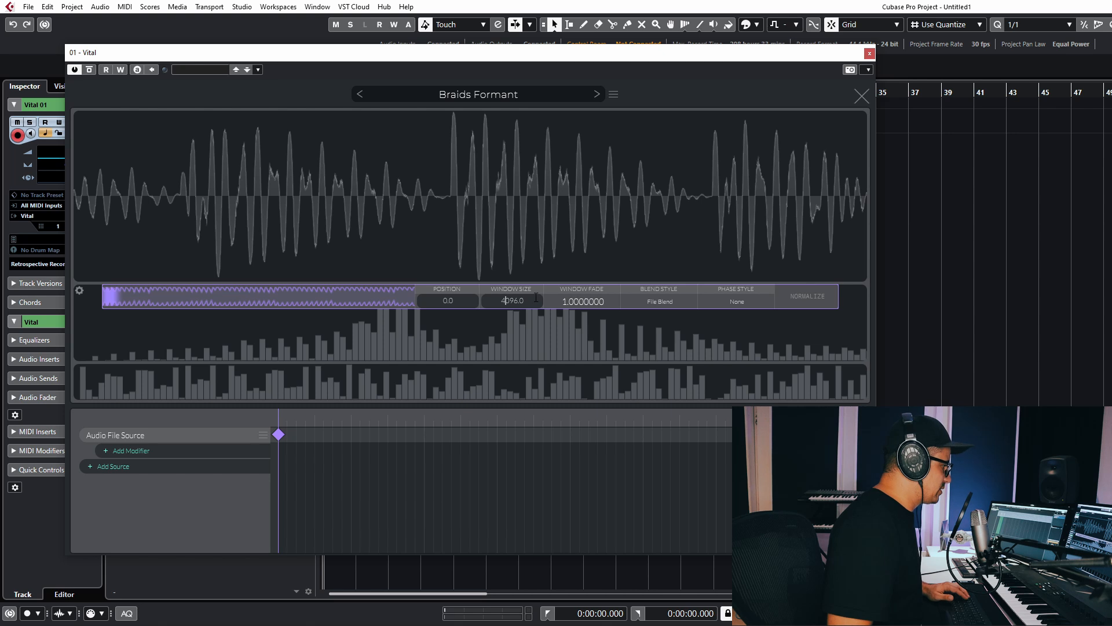
key(ctrl+a)
text(208)
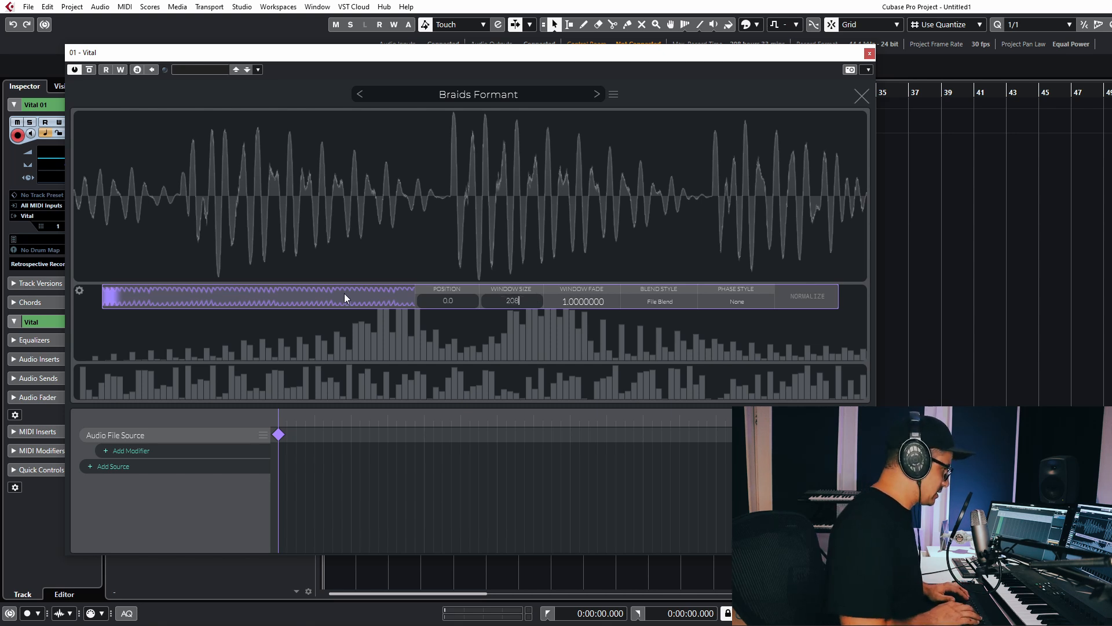
key(BackSpace)
key(BackSpace)
key(BackSpace)
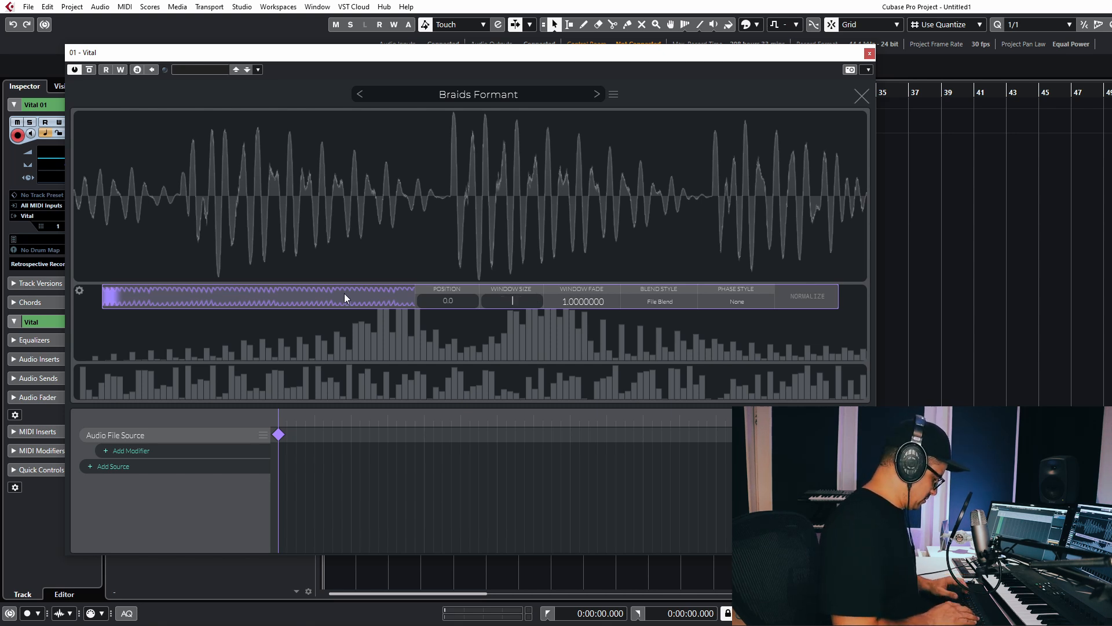
text(1024)
key(Return)
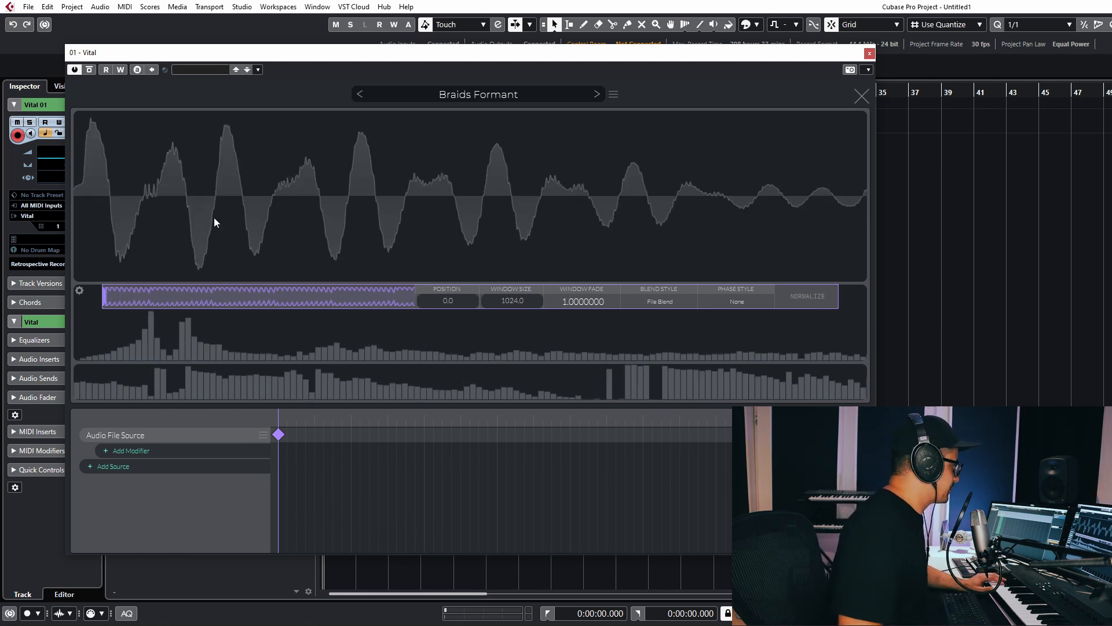
Fade the analysis window edges to 0.92, return the window to position 0, and normalize.
mouse_move(125, 298)
mouse_down()
mouse_move(178, 312)
mouse_move(392, 321)
mouse_move(126, 294)
mouse_up()
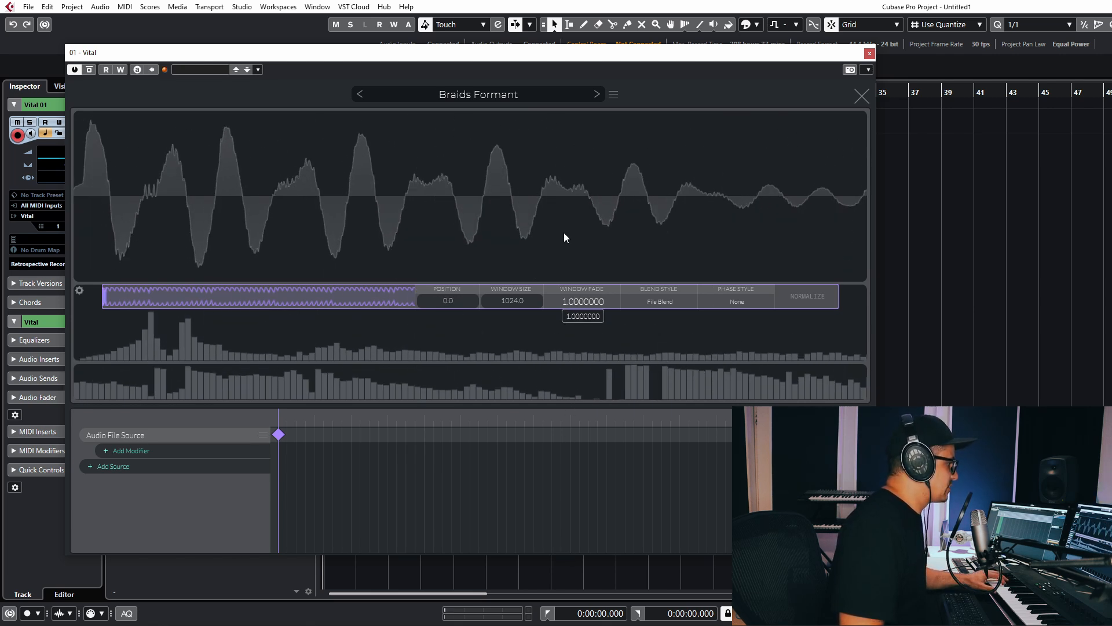
drag(143, 297, 246, 307)
drag(556, 303, 412, 102)
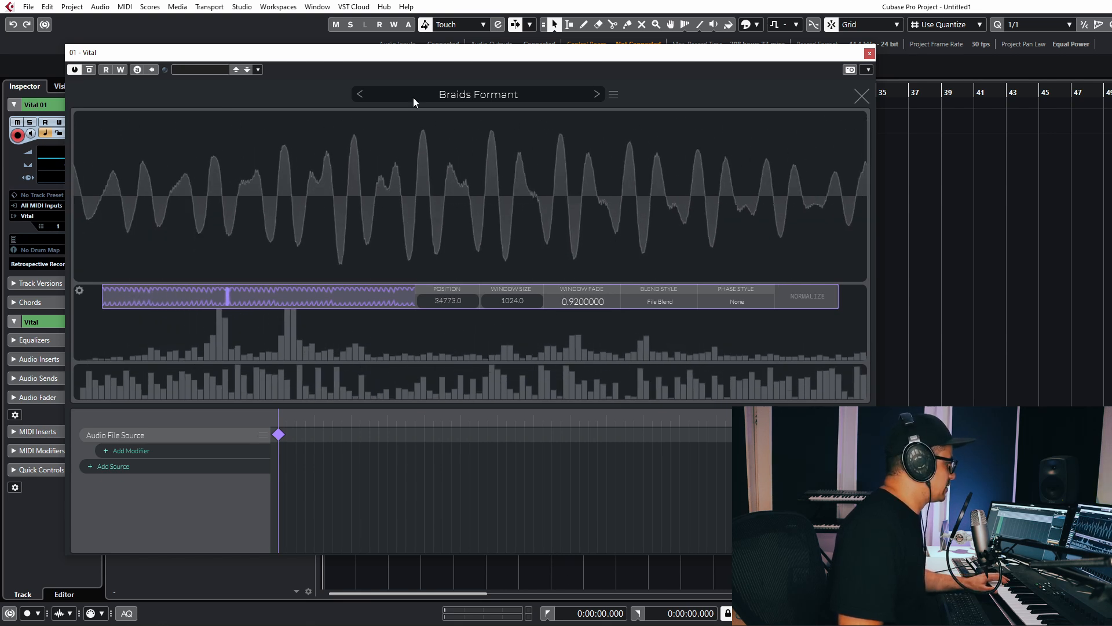
drag(226, 296, 862, 330)
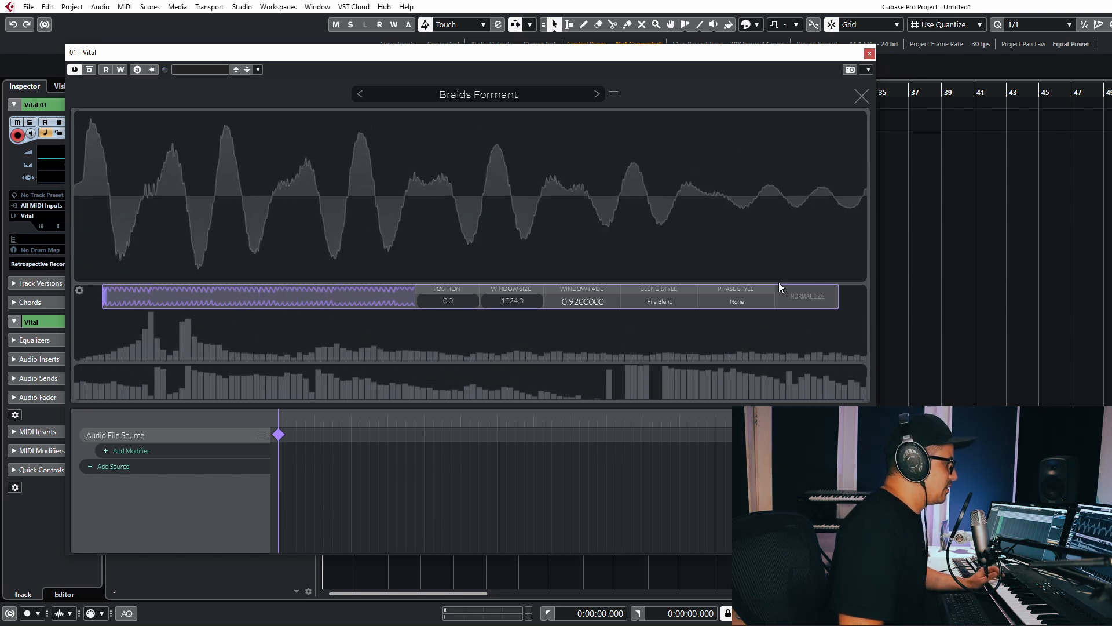
click(792, 294)
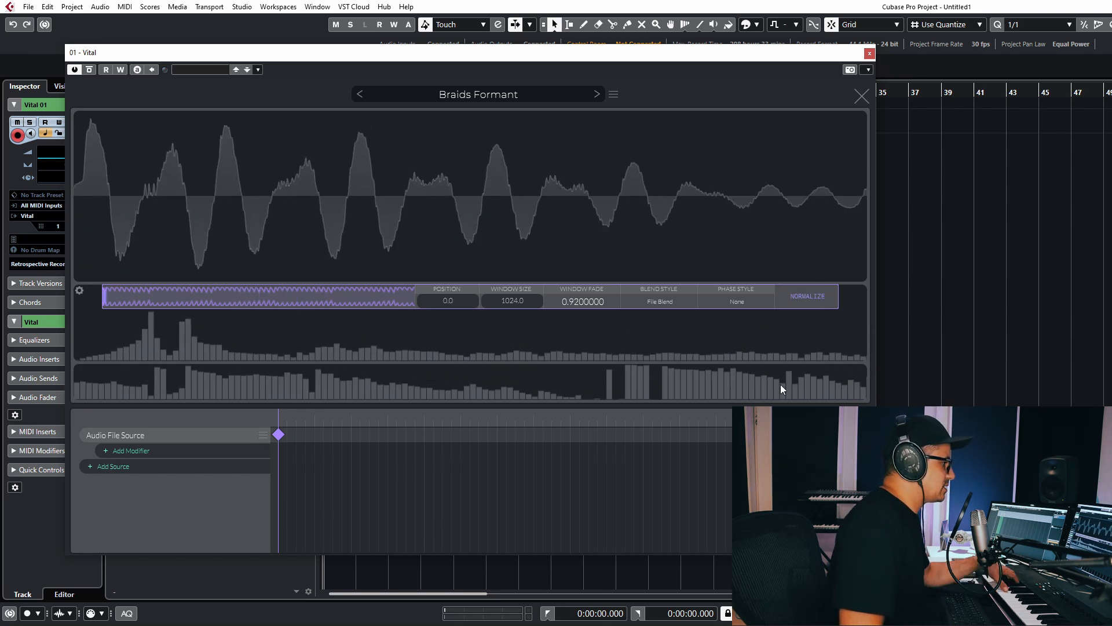
Try the Clear and Vocode phase styles, then set the phase style to None.
click(738, 301)
click(723, 333)
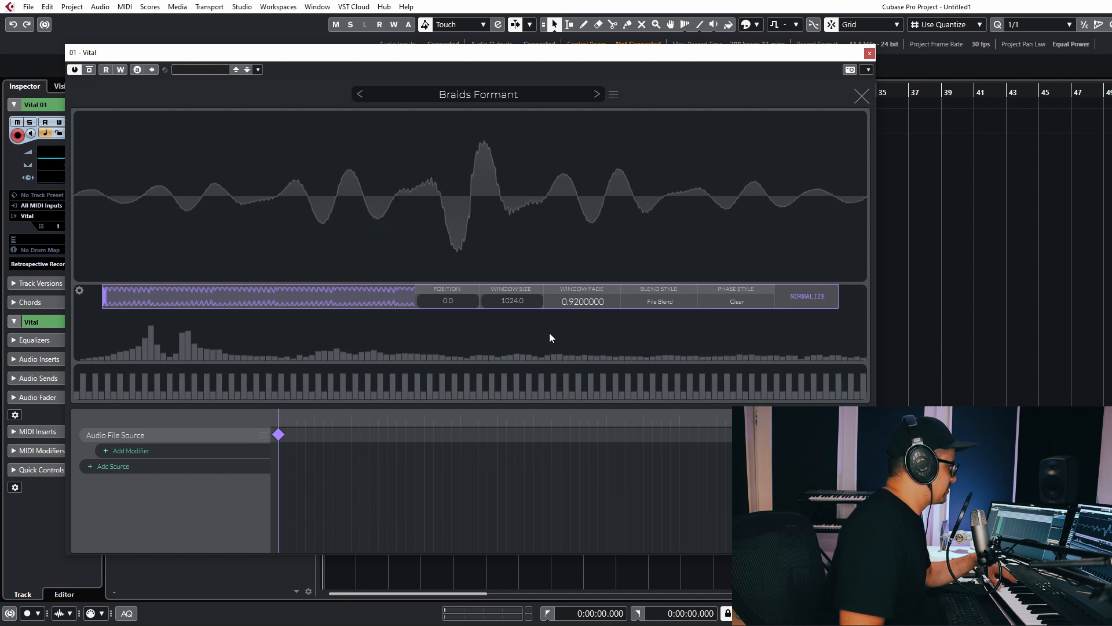
mouse_move(133, 293)
mouse_down()
mouse_move(215, 308)
mouse_move(224, 298)
mouse_up()
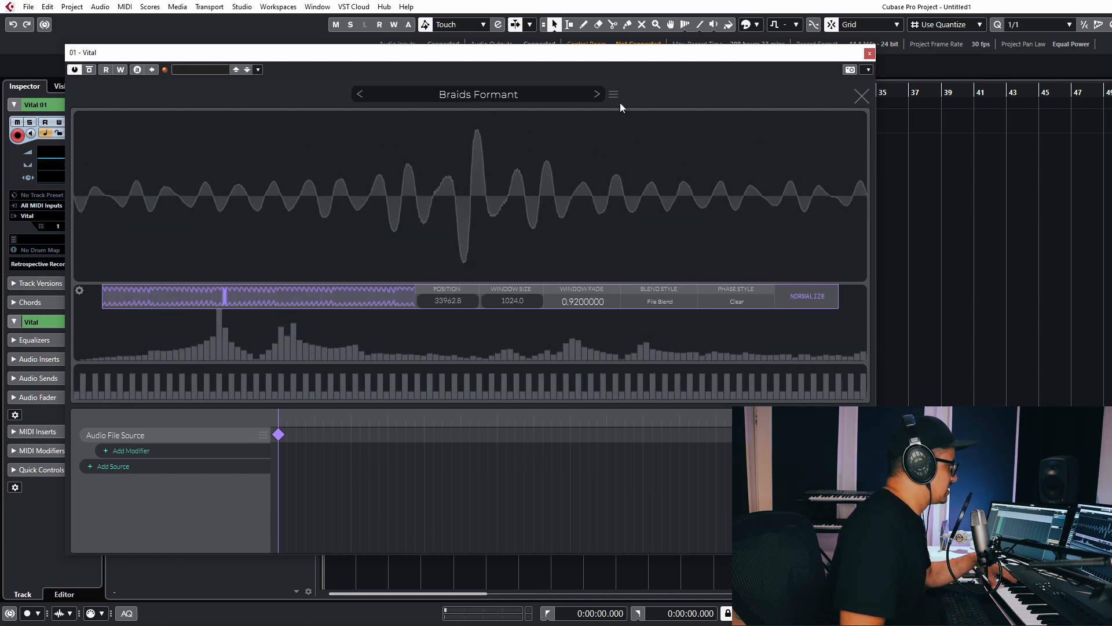
click(743, 297)
click(745, 347)
mouse_move(120, 307)
mouse_down()
mouse_move(208, 311)
mouse_move(2, 313)
mouse_up()
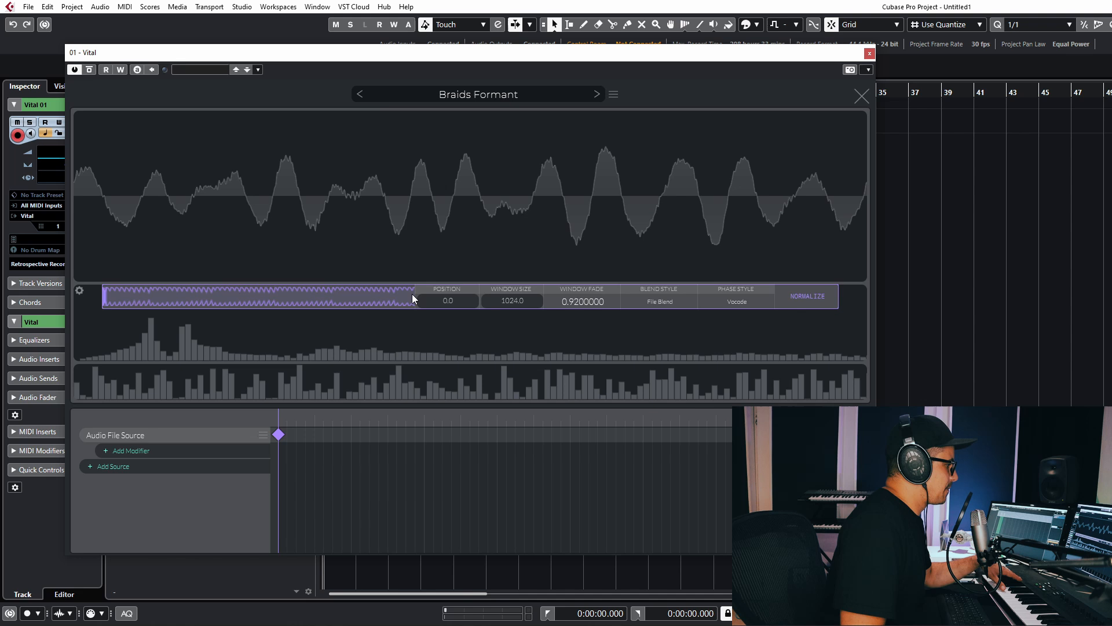
click(740, 303)
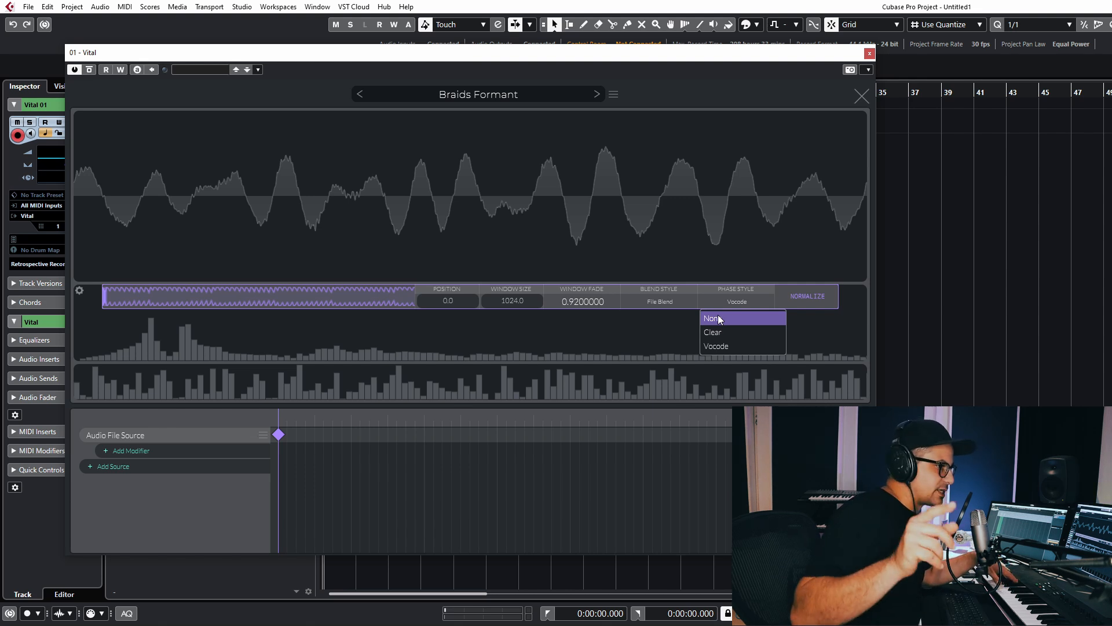
click(718, 318)
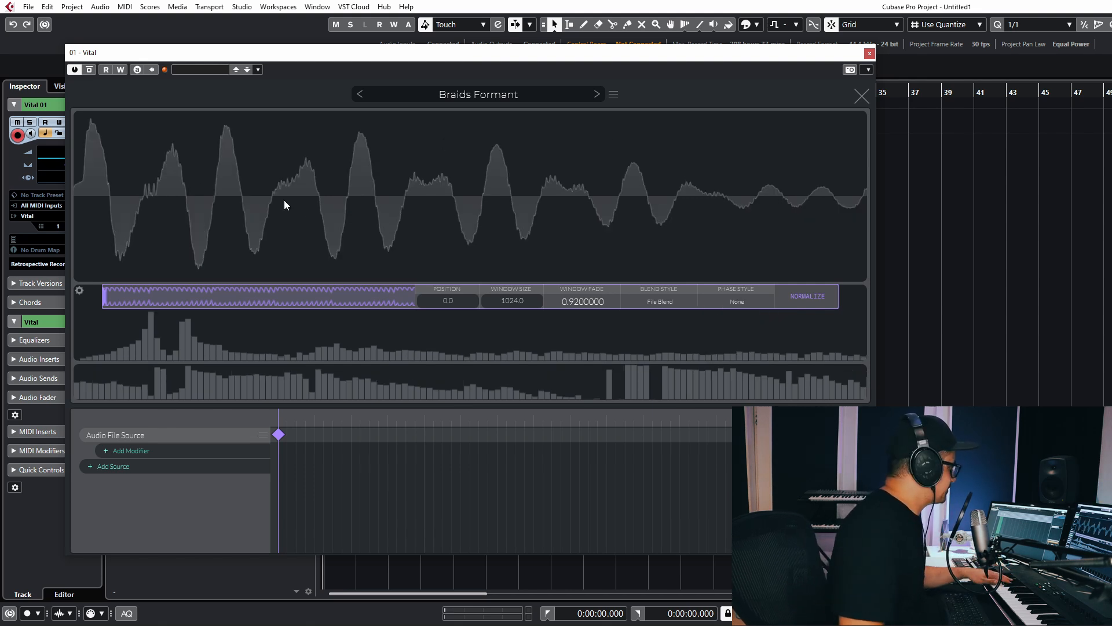
Close the editor, audition a later Braids Formant frame on OSC 1, and reopen its wavetable editor.
click(861, 96)
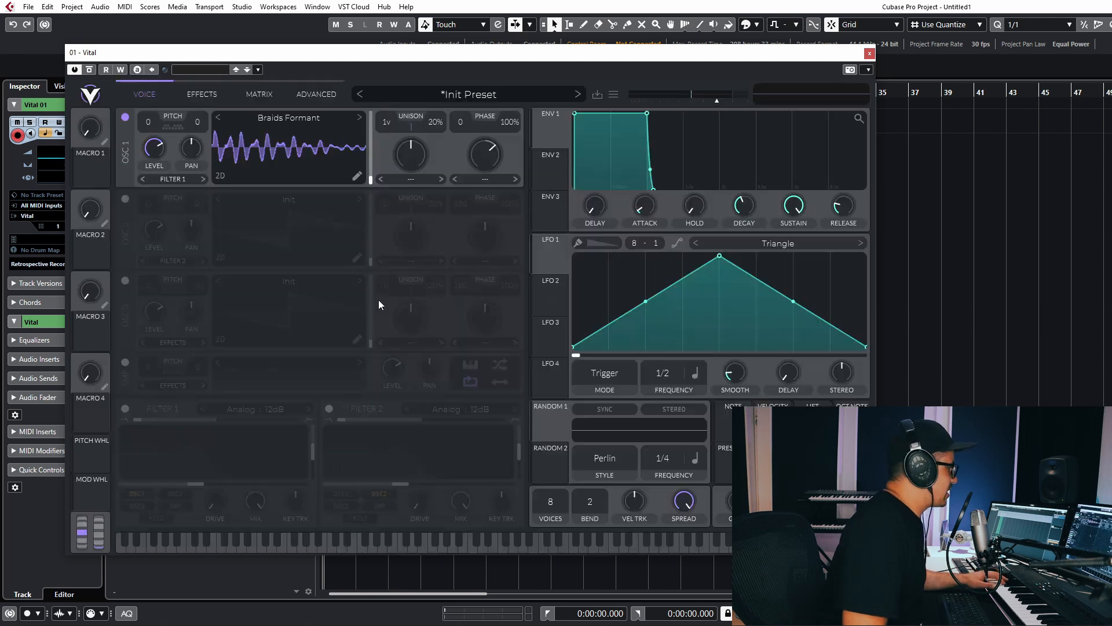
mouse_move(306, 159)
mouse_down()
mouse_move(317, 114)
mouse_move(315, 162)
mouse_up()
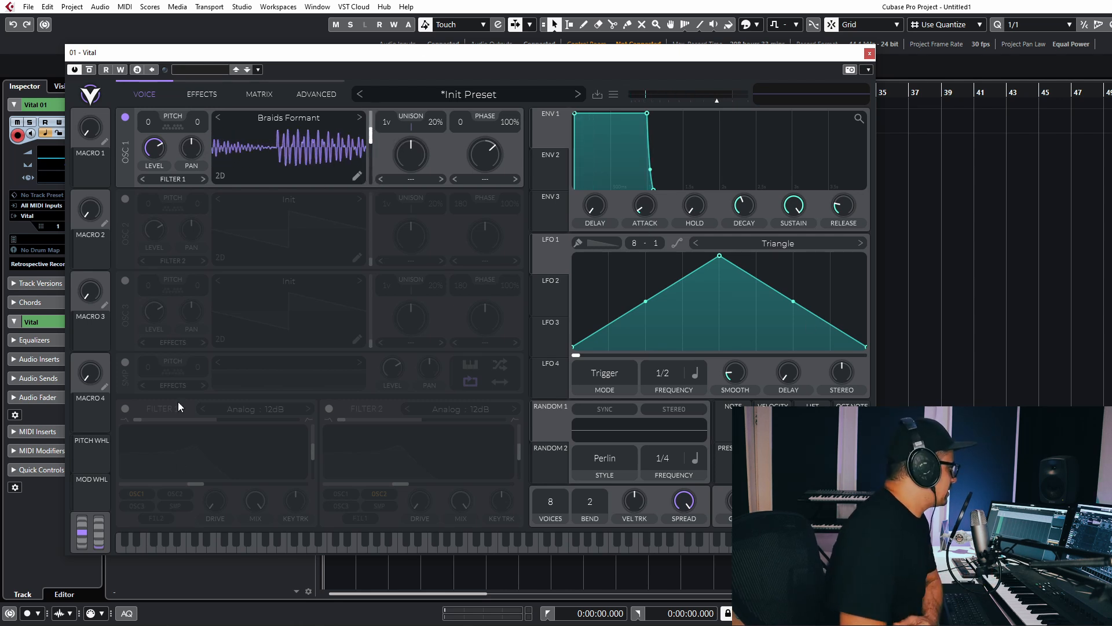
click(354, 176)
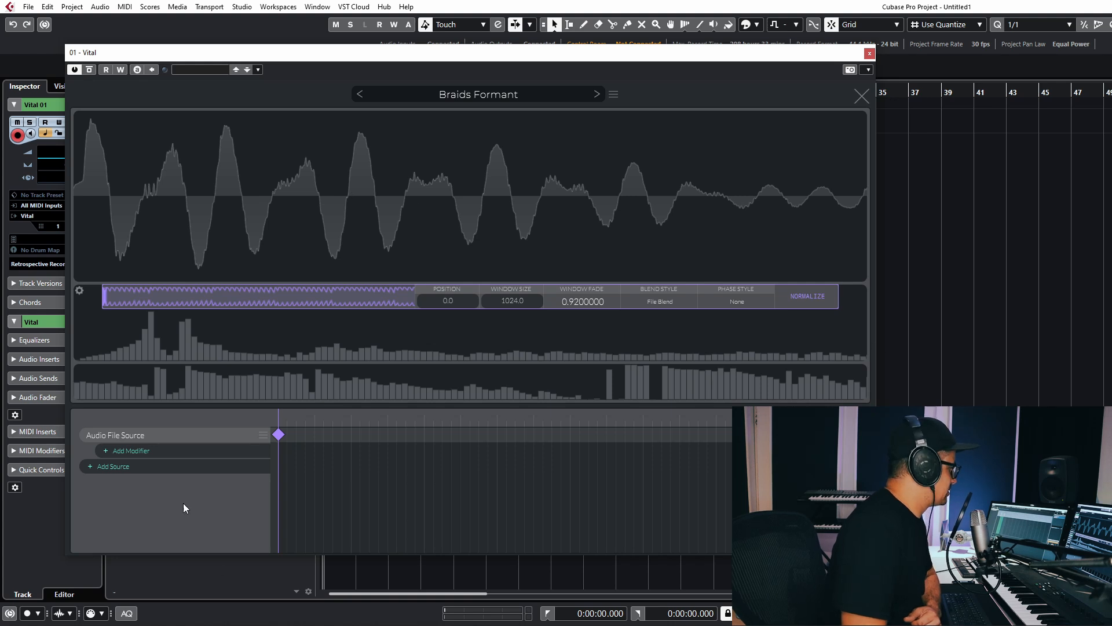
Add a Line Source and bend it into a steep early rise.
click(142, 470)
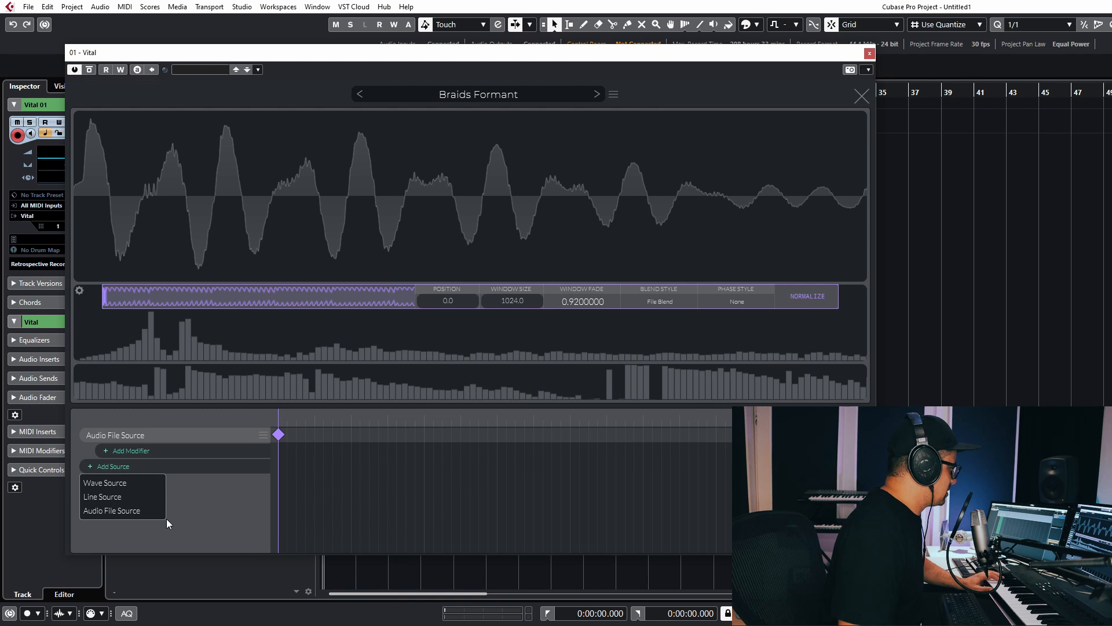
click(117, 501)
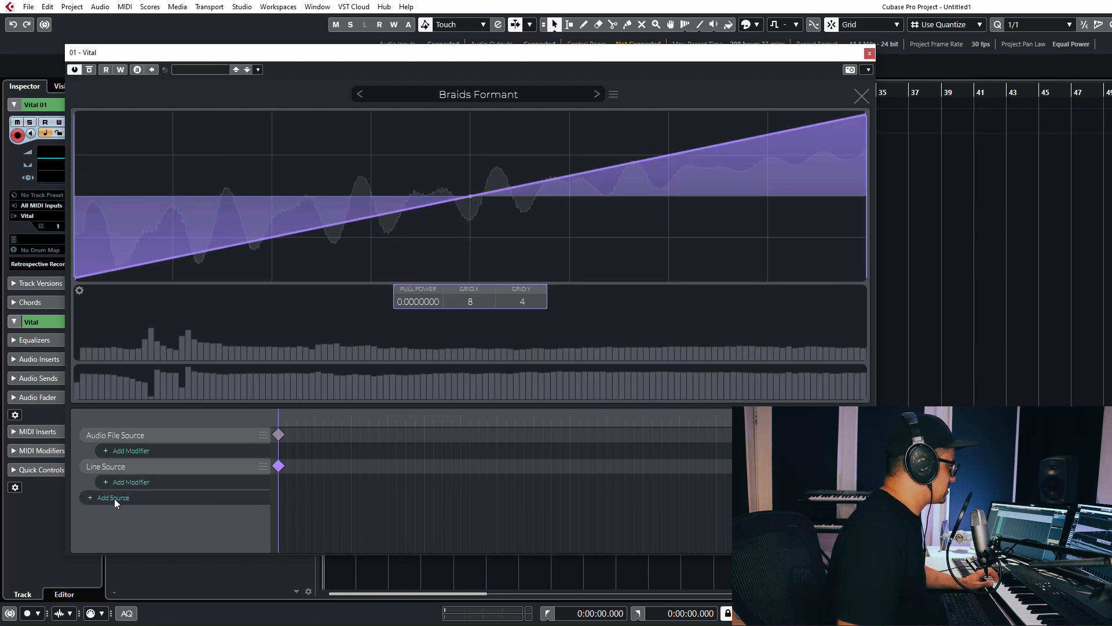
drag(471, 197, 440, 126)
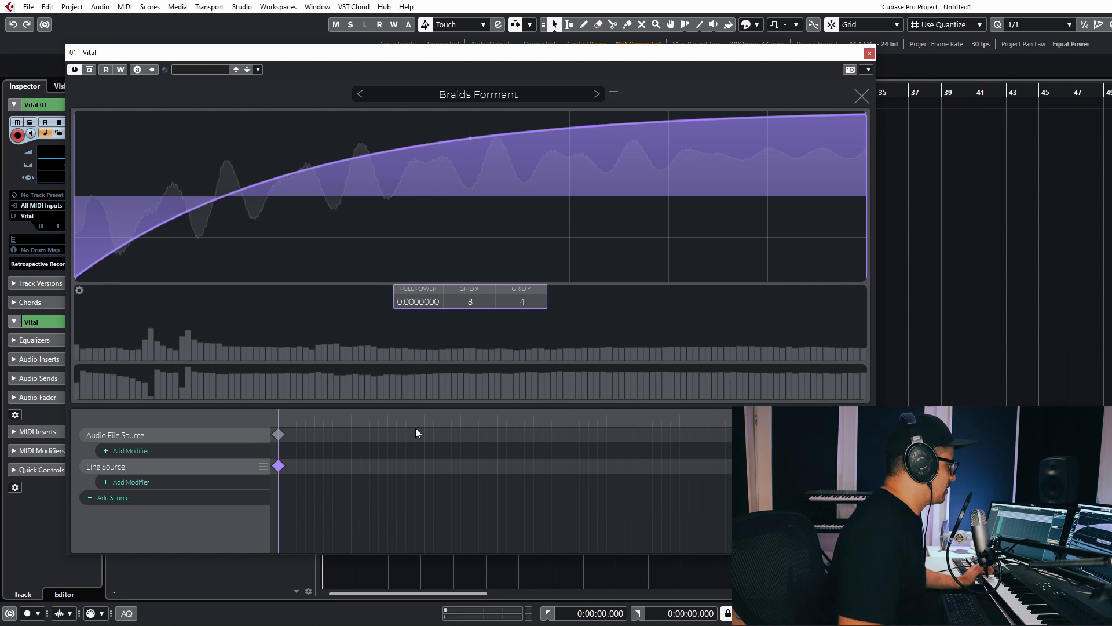
double_click(159, 224)
drag(168, 223, 197, 121)
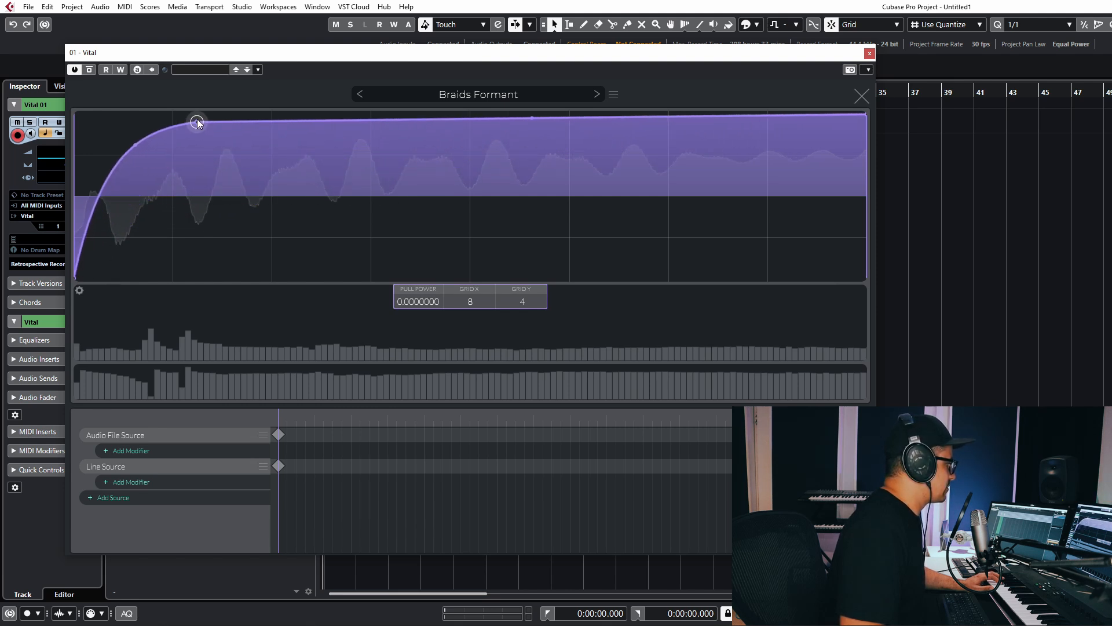
mouse_move(279, 418)
mouse_down()
mouse_move(852, 419)
mouse_move(363, 429)
mouse_move(266, 410)
mouse_up()
Pull a deep dip into the line, then add a Wave Folder modifier to the Audio File Source.
click(272, 465)
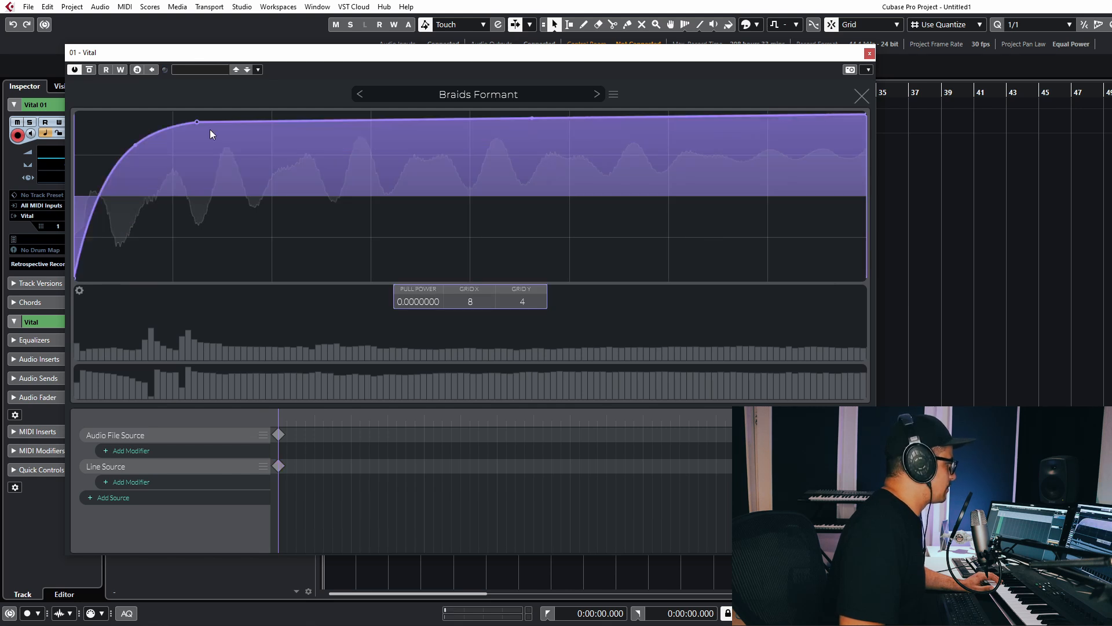
double_click(285, 122)
drag(280, 138, 257, 263)
drag(311, 417, 210, 342)
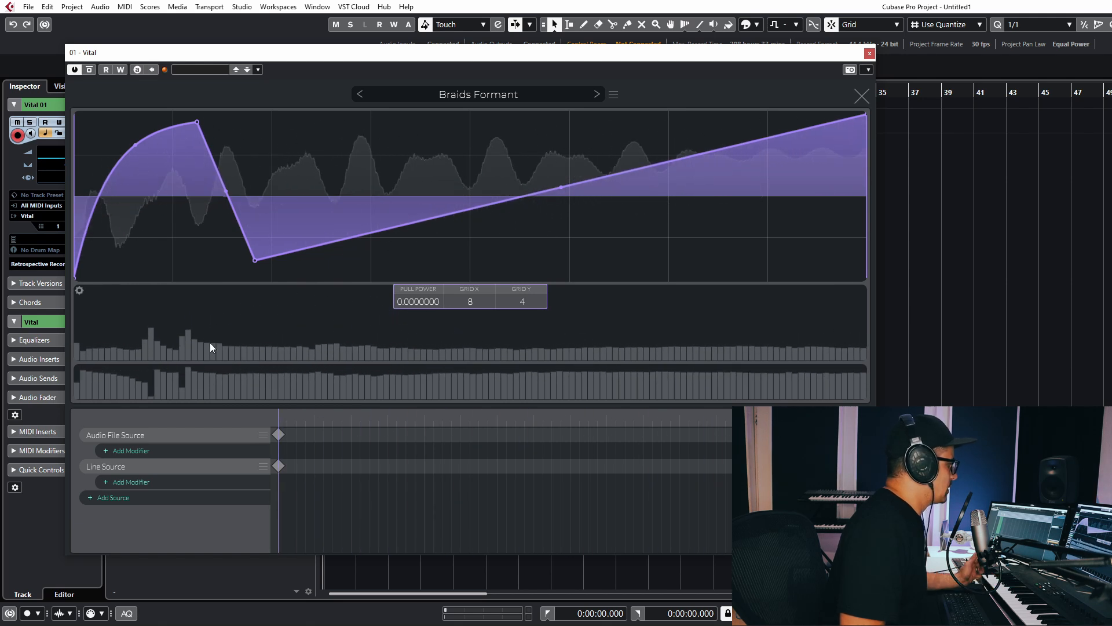
click(197, 453)
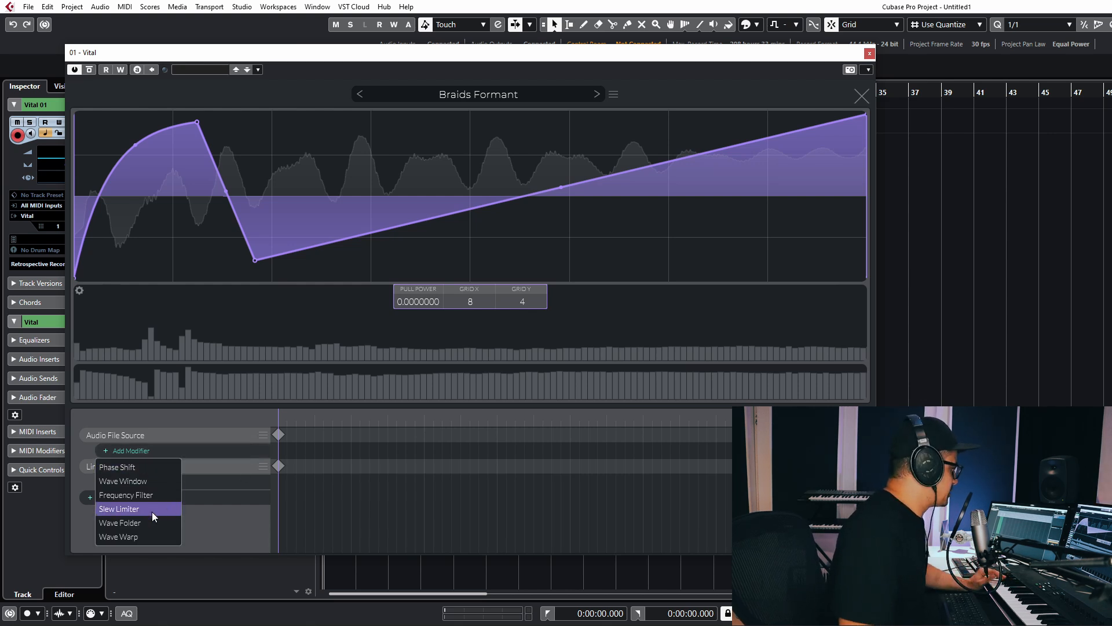
click(126, 525)
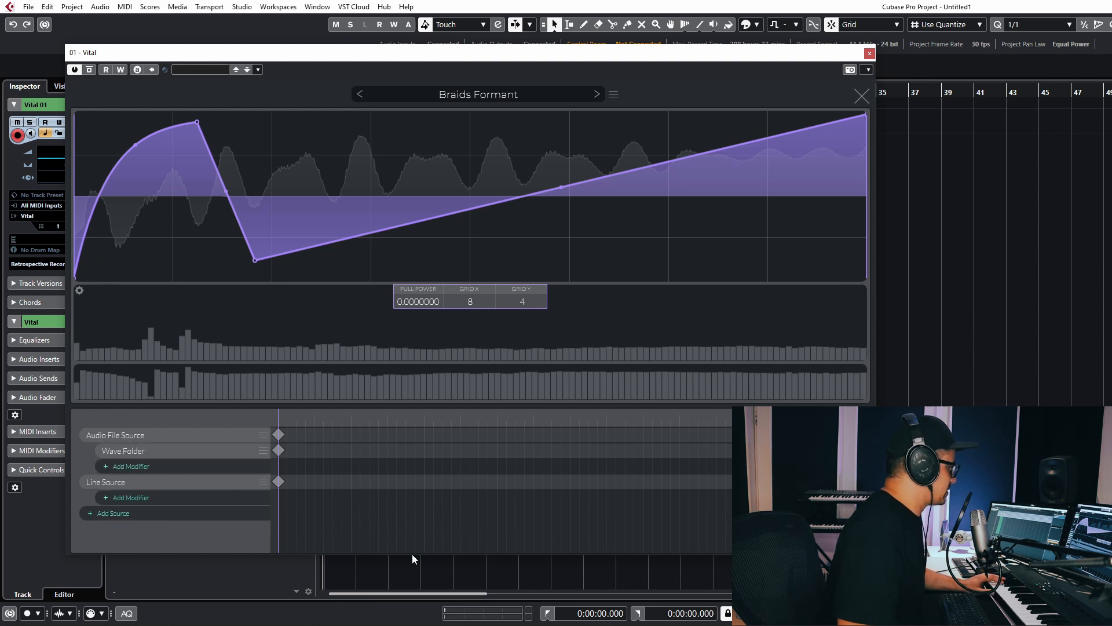
Set the Wave Folder's multiply to 3.48 and preview the folded wavetable at a later frame.
click(279, 449)
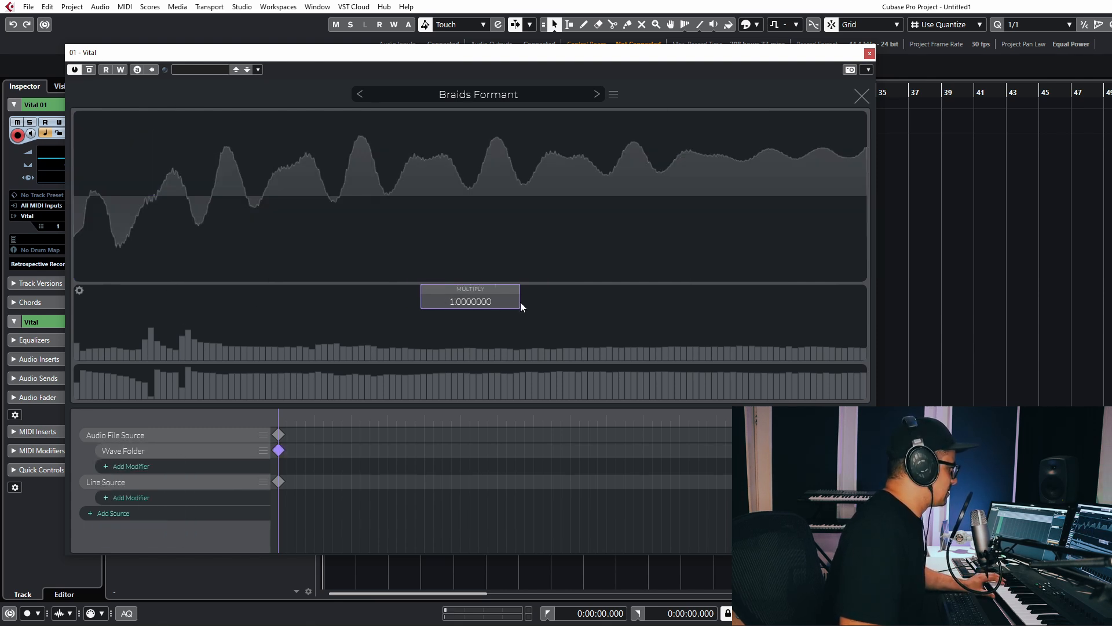
mouse_move(470, 297)
mouse_down()
mouse_move(468, 280)
mouse_move(471, 290)
mouse_up()
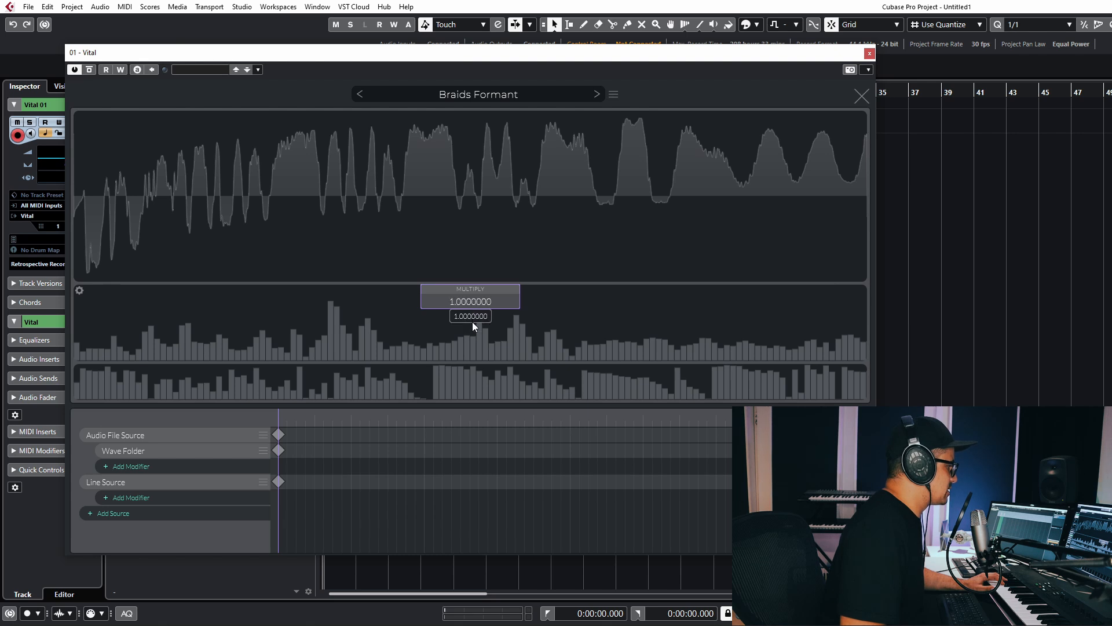
drag(283, 417, 277, 481)
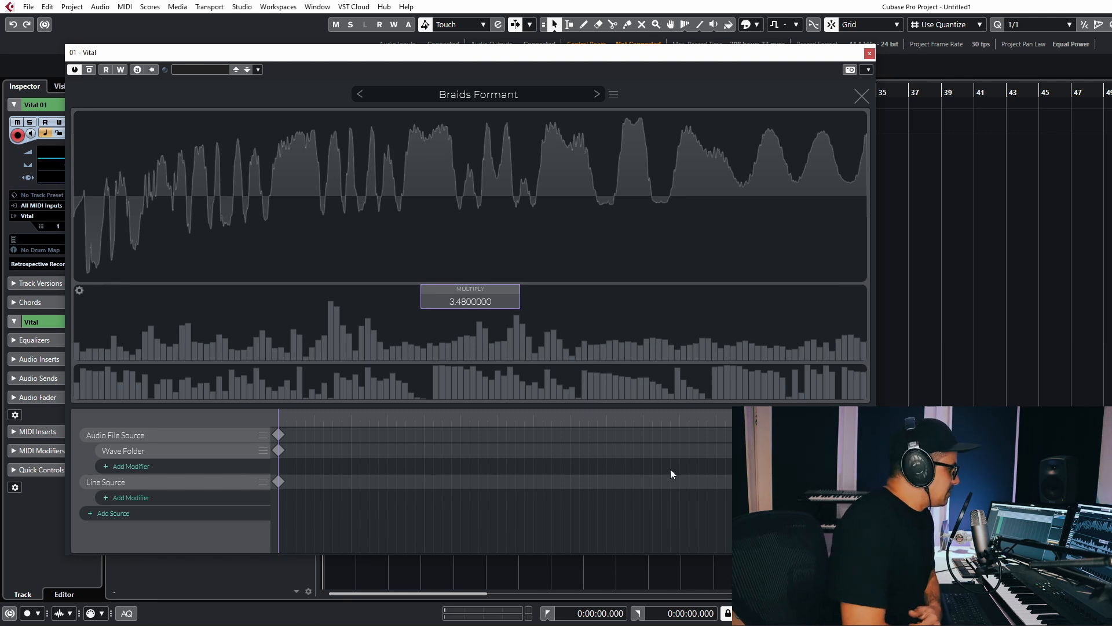
click(278, 481)
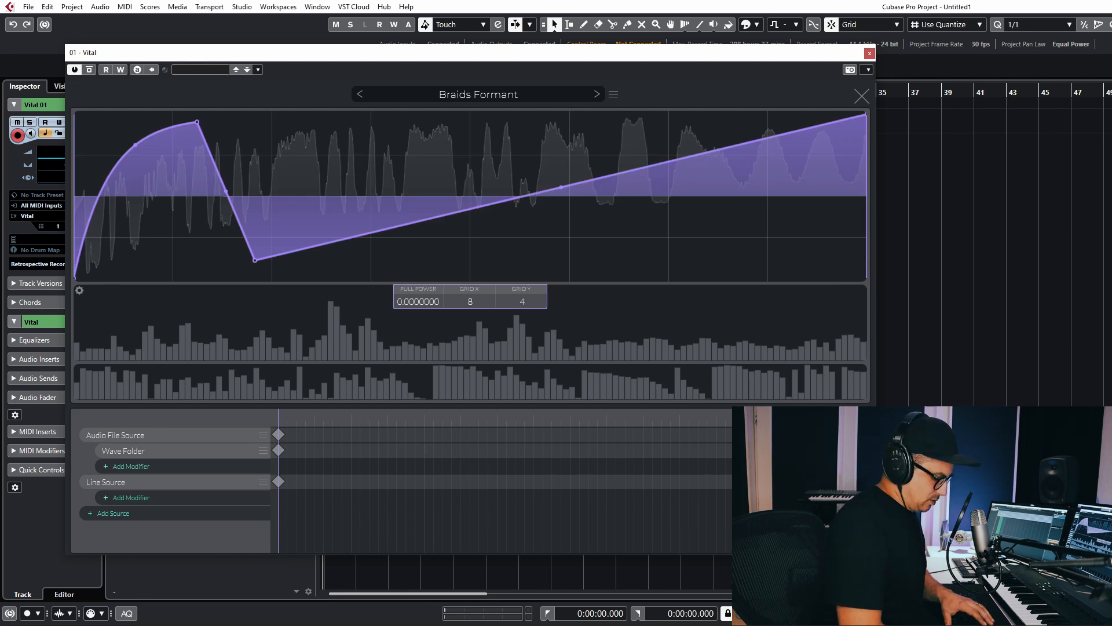
Select the Line Source keyframe, look through the wavetable browser and options list, then open the preset actions.
click(278, 481)
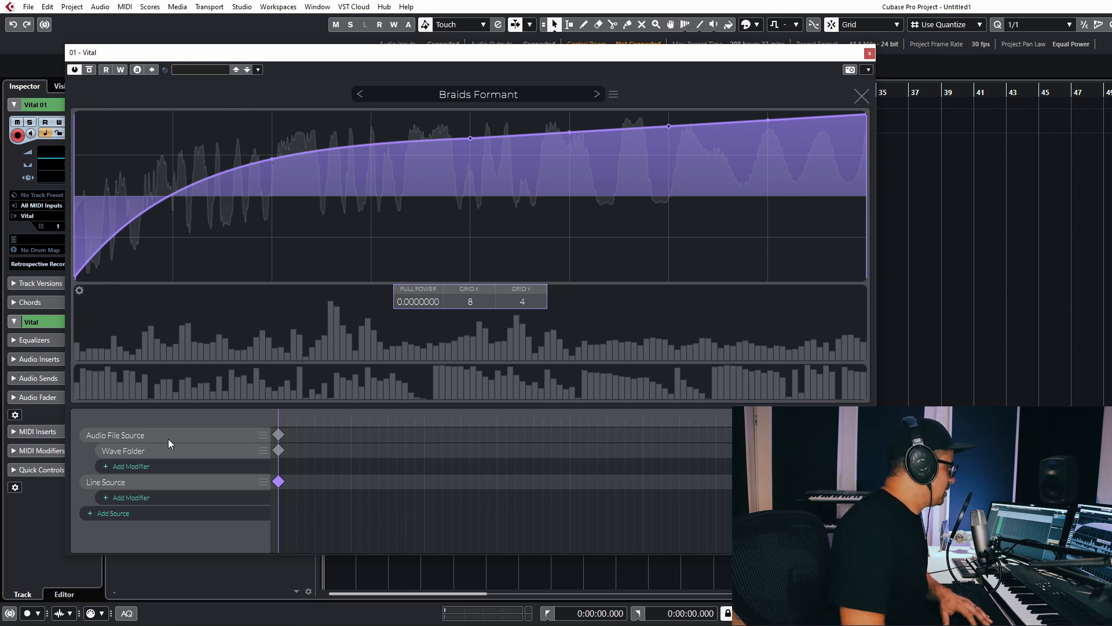
click(460, 99)
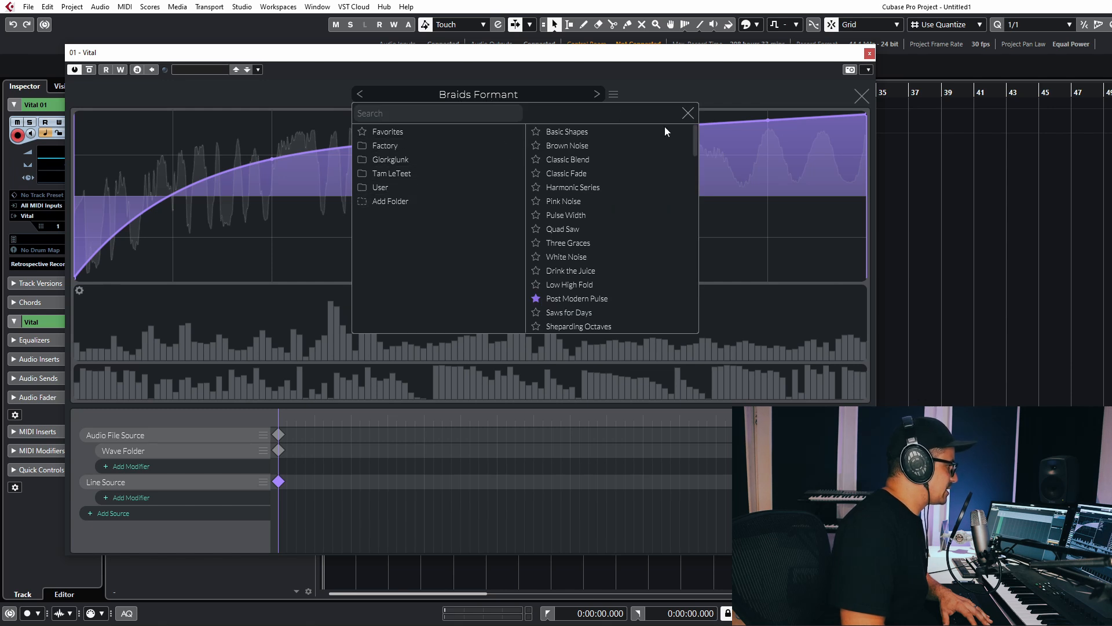
click(604, 109)
click(613, 95)
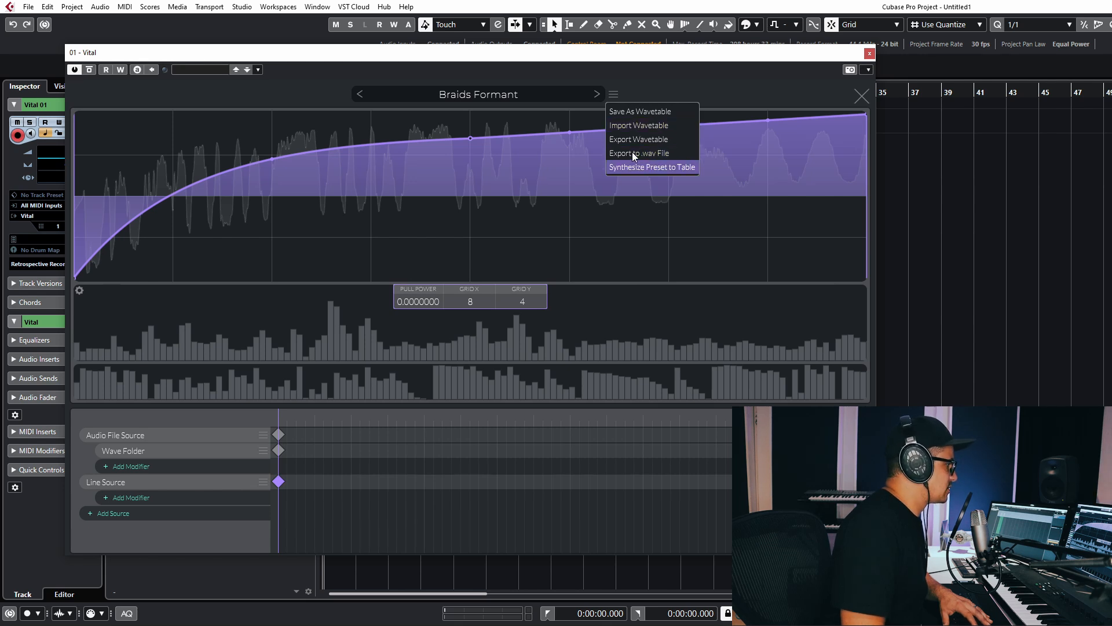
click(455, 94)
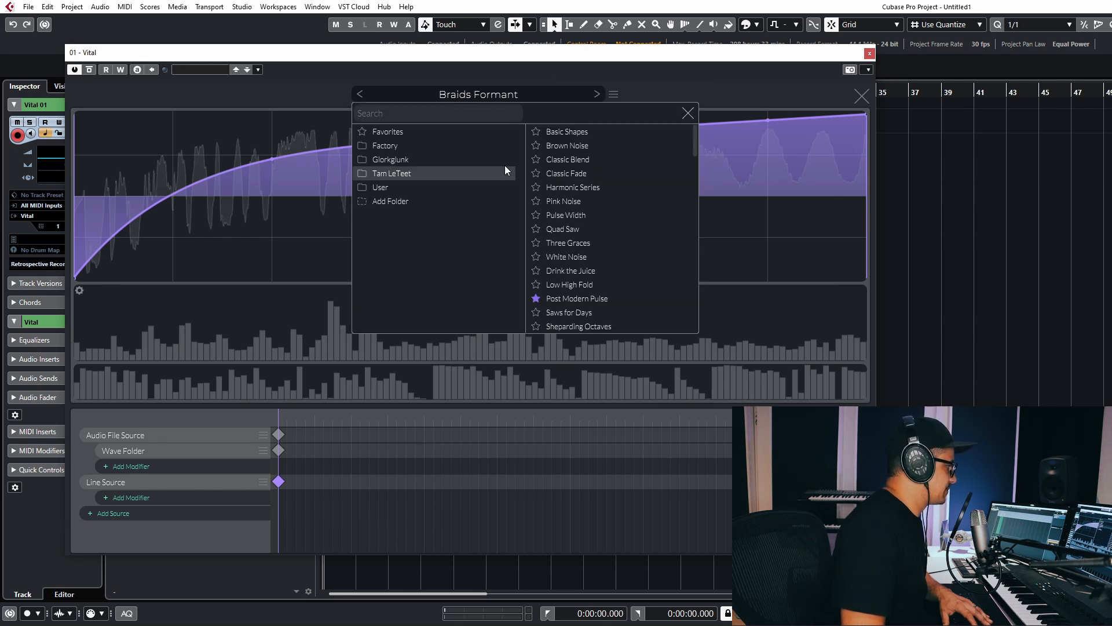
click(616, 98)
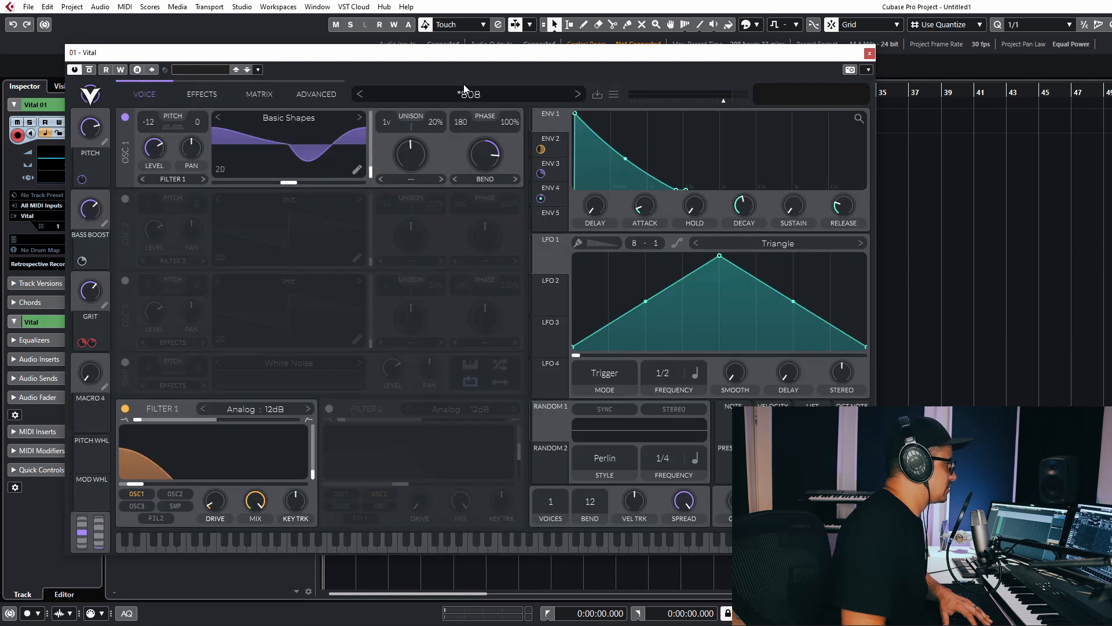
click(614, 94)
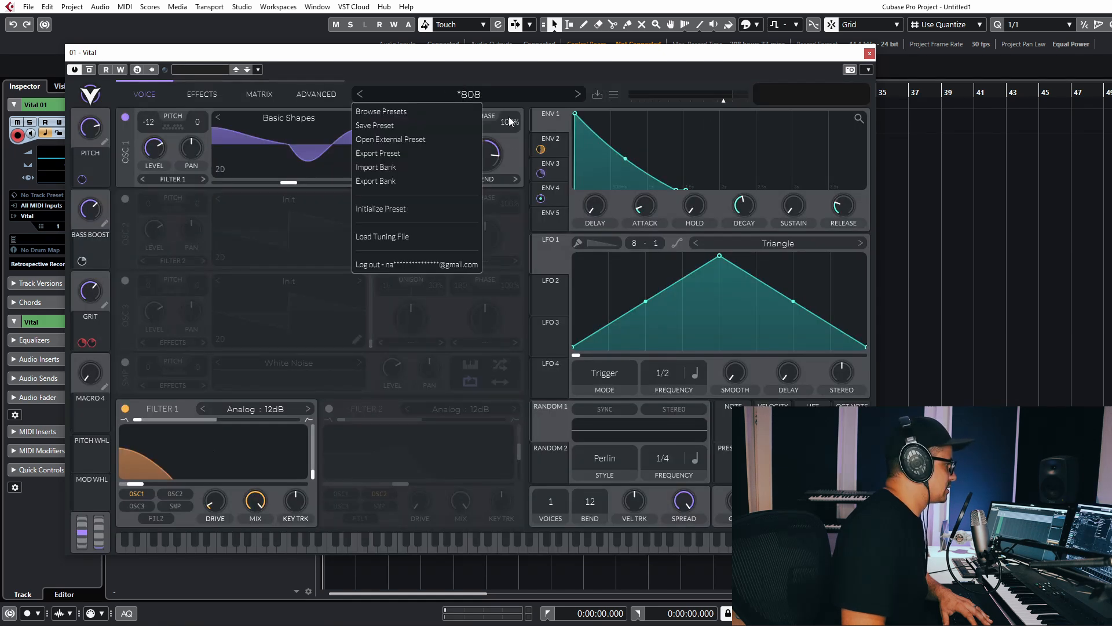
Reset to the Init preset and load an audio file into an Audio File Source on oscillator 1.
click(385, 208)
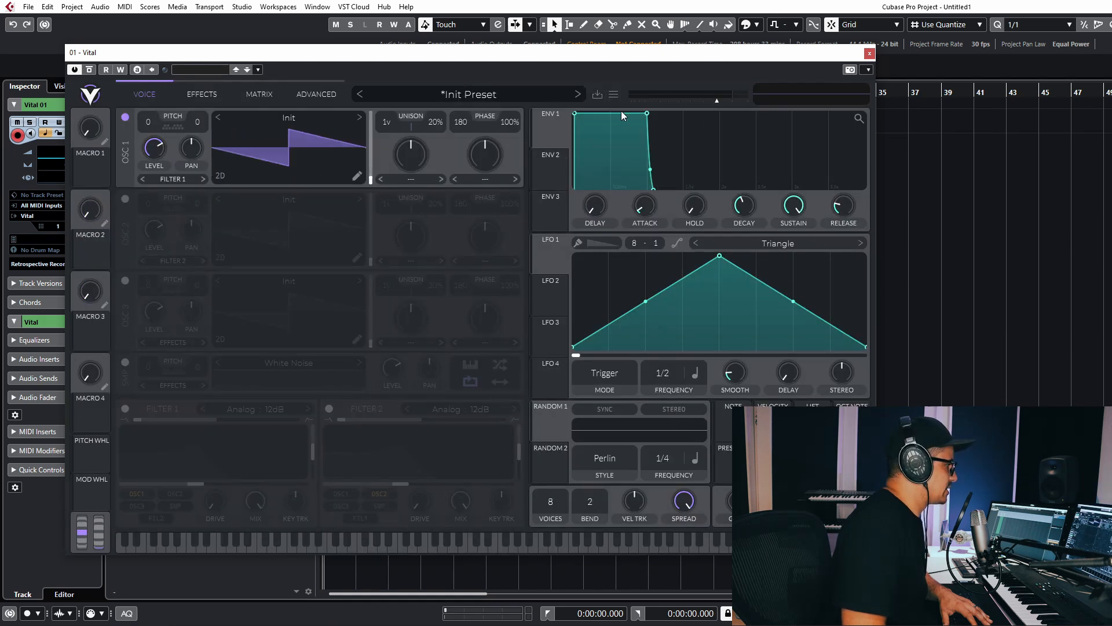
click(357, 176)
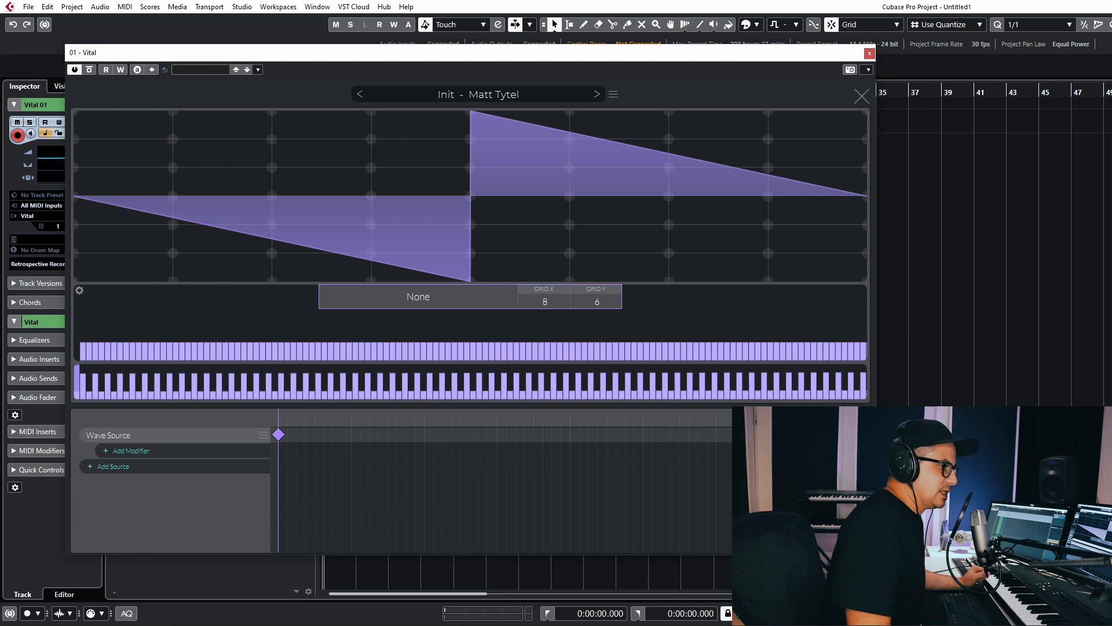
click(108, 435)
click(159, 477)
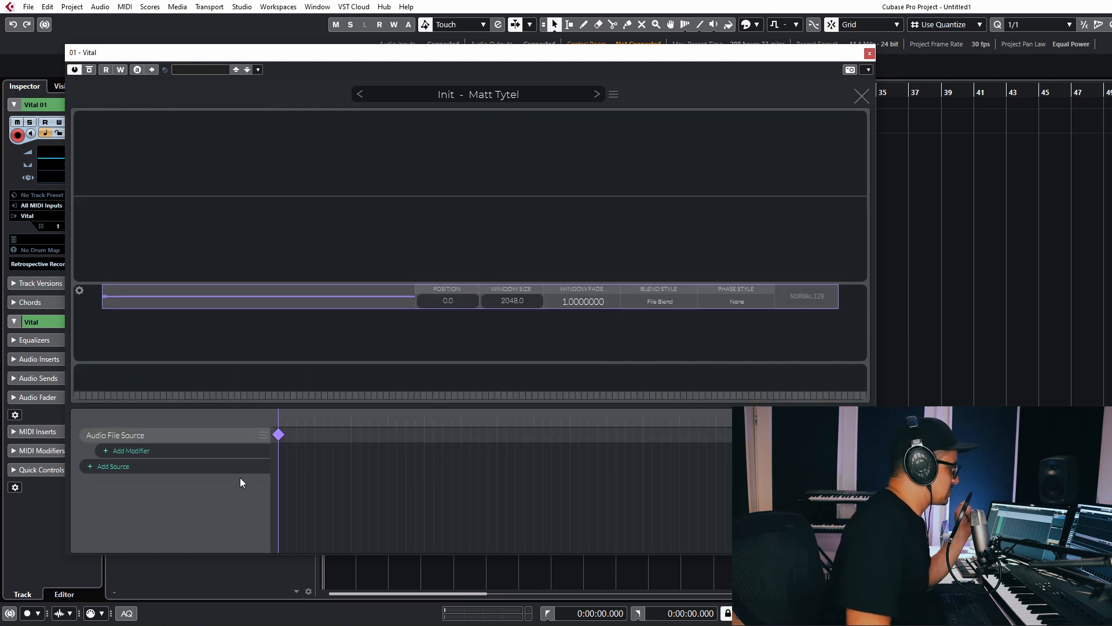
drag(1111, 278, 265, 307)
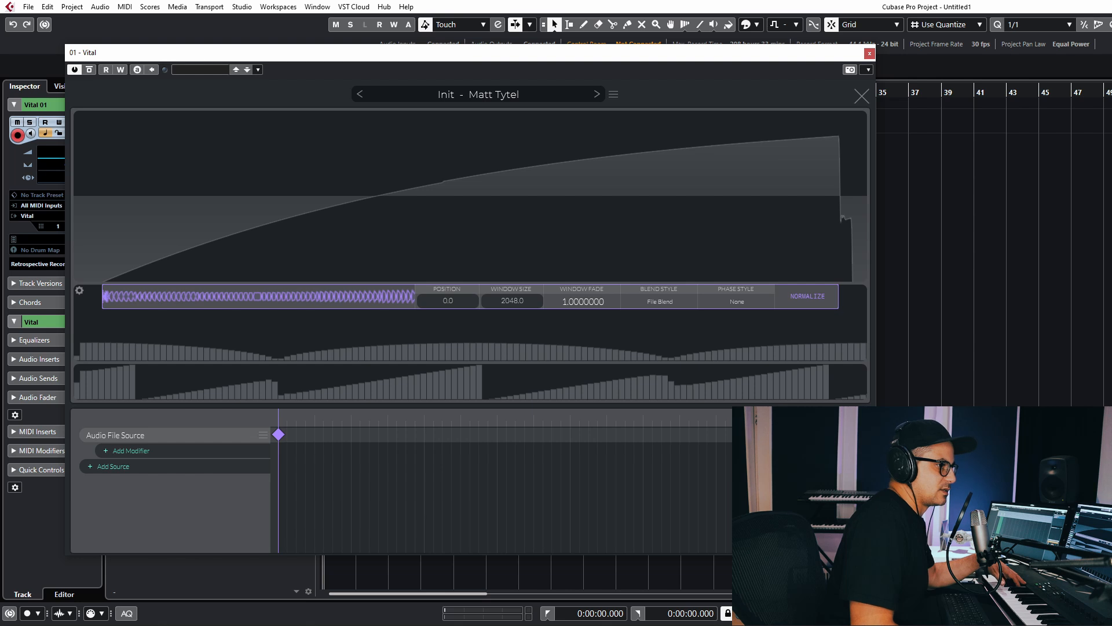
Add a second Audio File Source, load an audio clip into it, and normalize it.
key(ctrl+w)
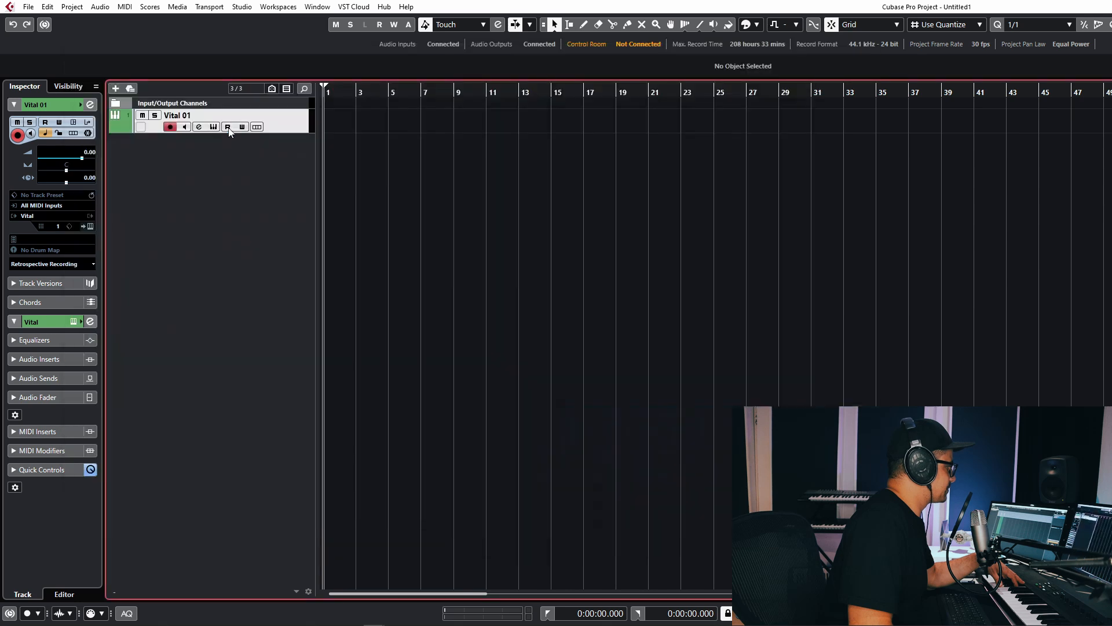
click(212, 128)
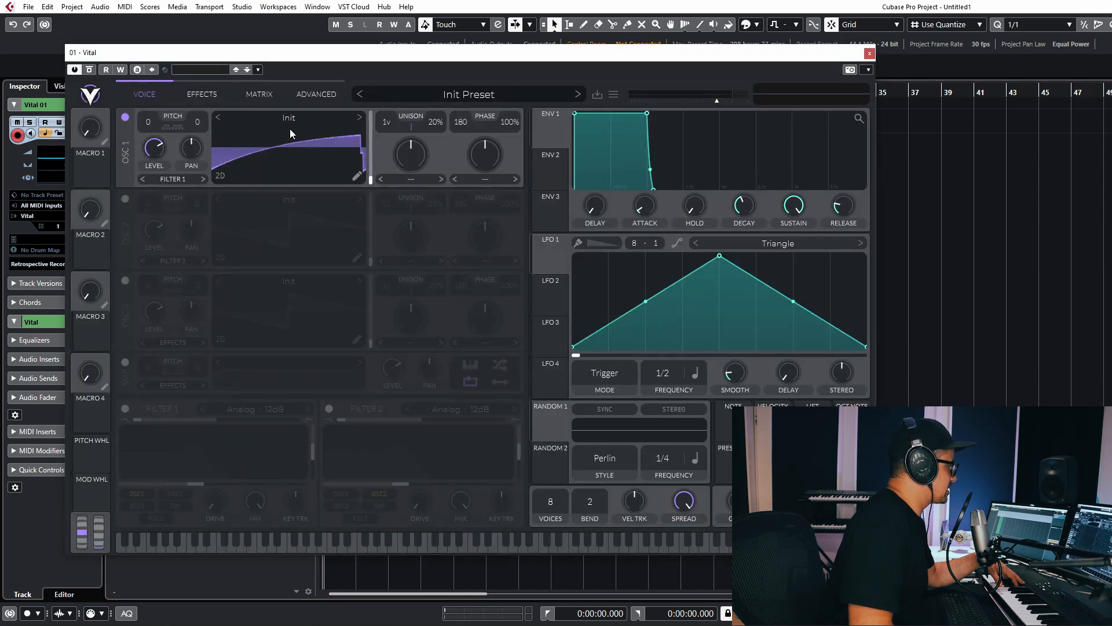
click(357, 177)
click(146, 471)
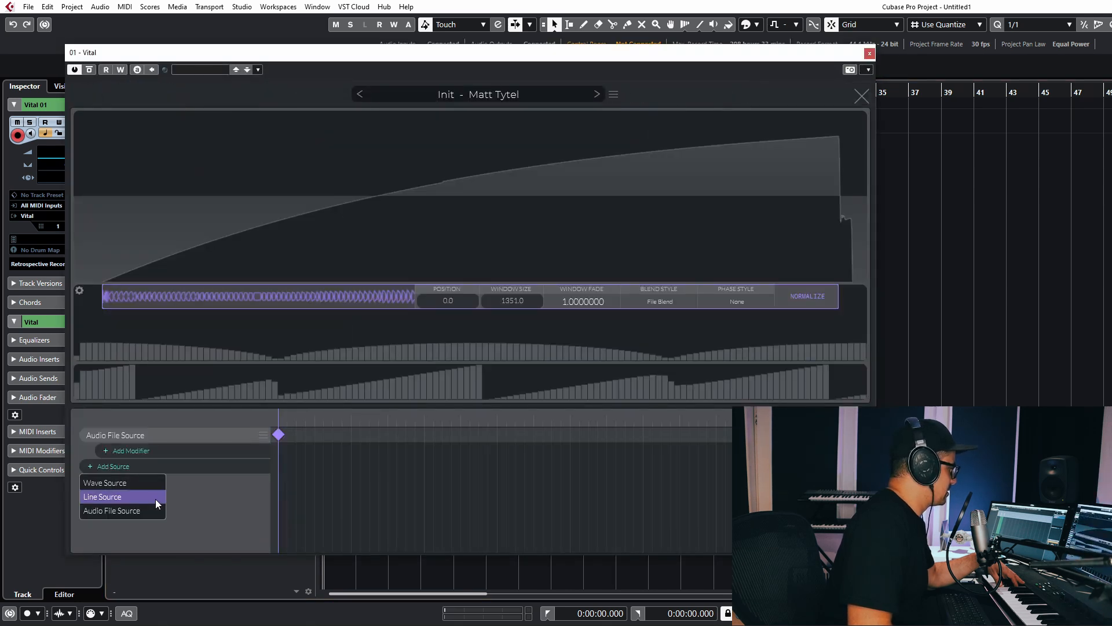
click(115, 510)
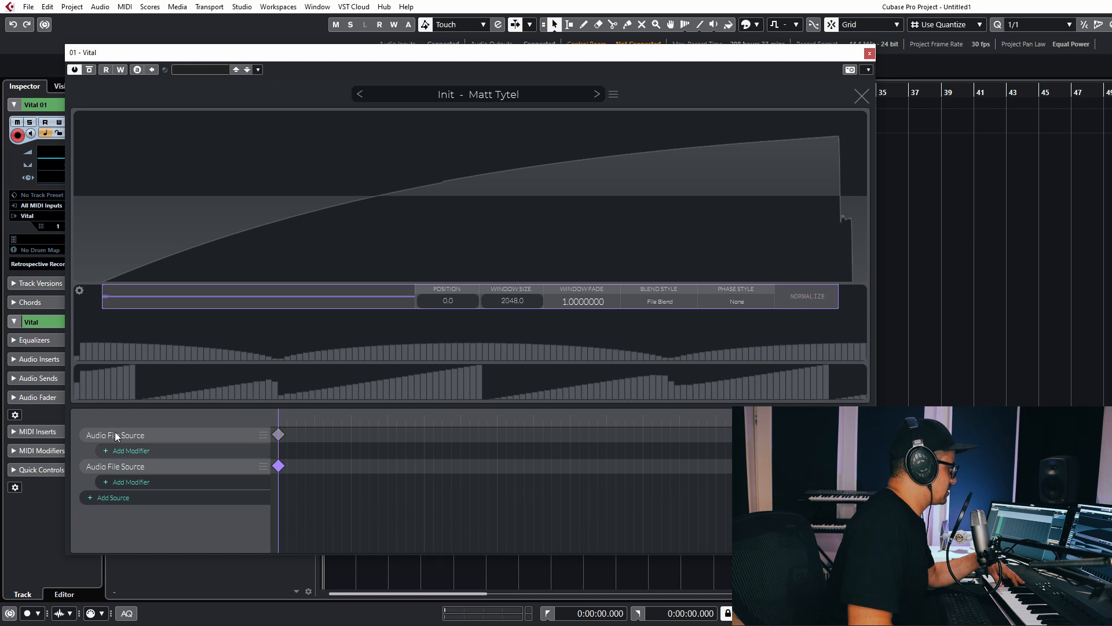
drag(1111, 342, 339, 415)
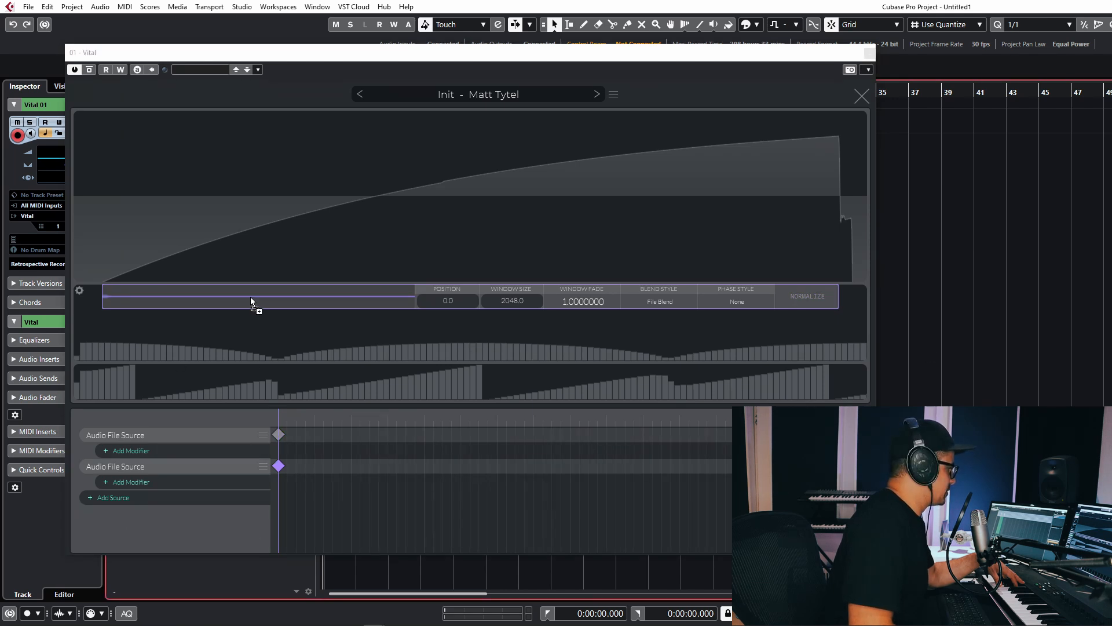
drag(250, 296, 251, 298)
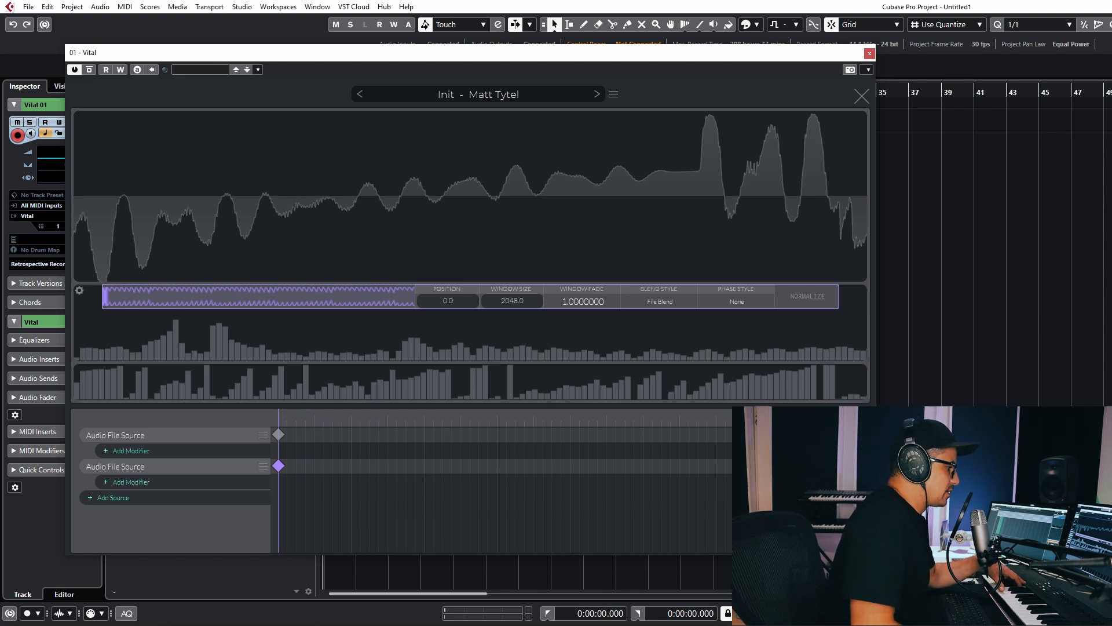
click(117, 437)
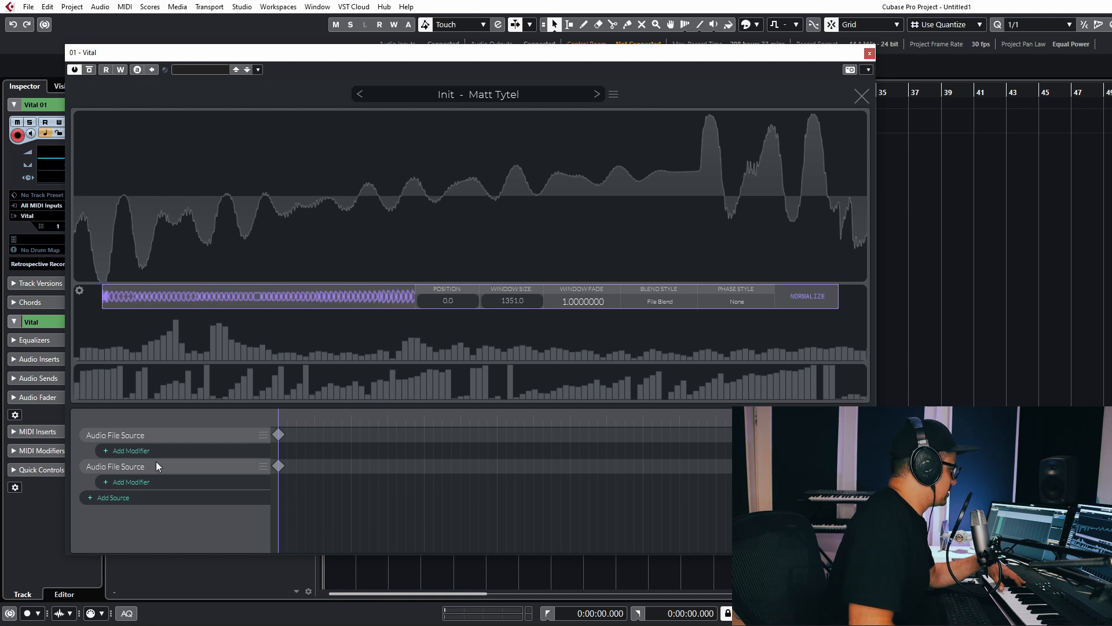
click(134, 453)
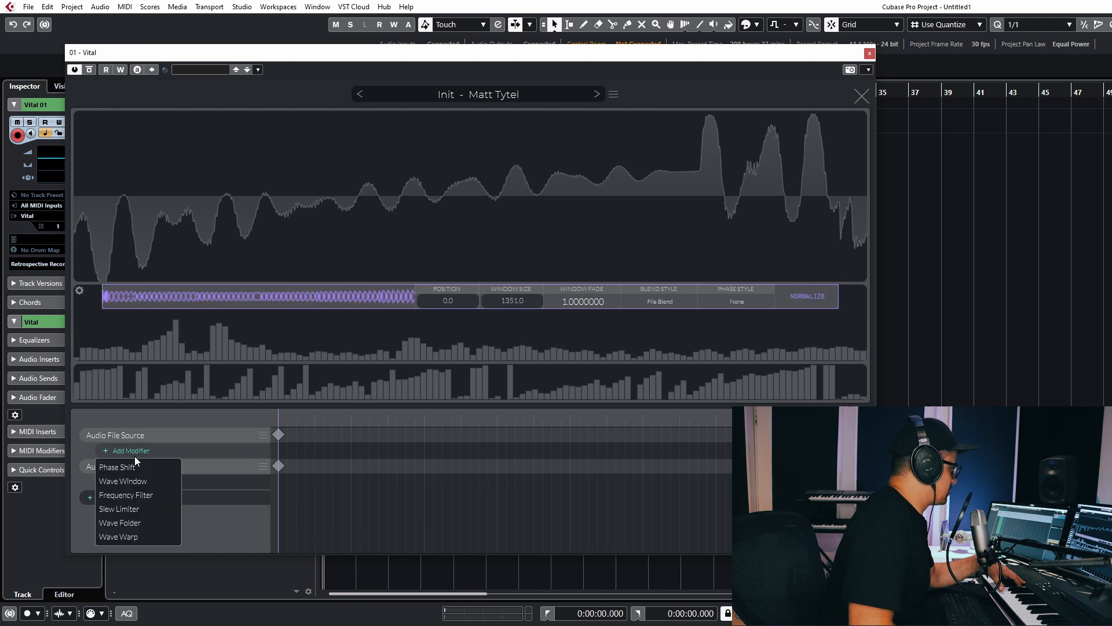
Add Wave Warp modifiers to both sources, setting the first warp's Y amount to 20.
click(116, 536)
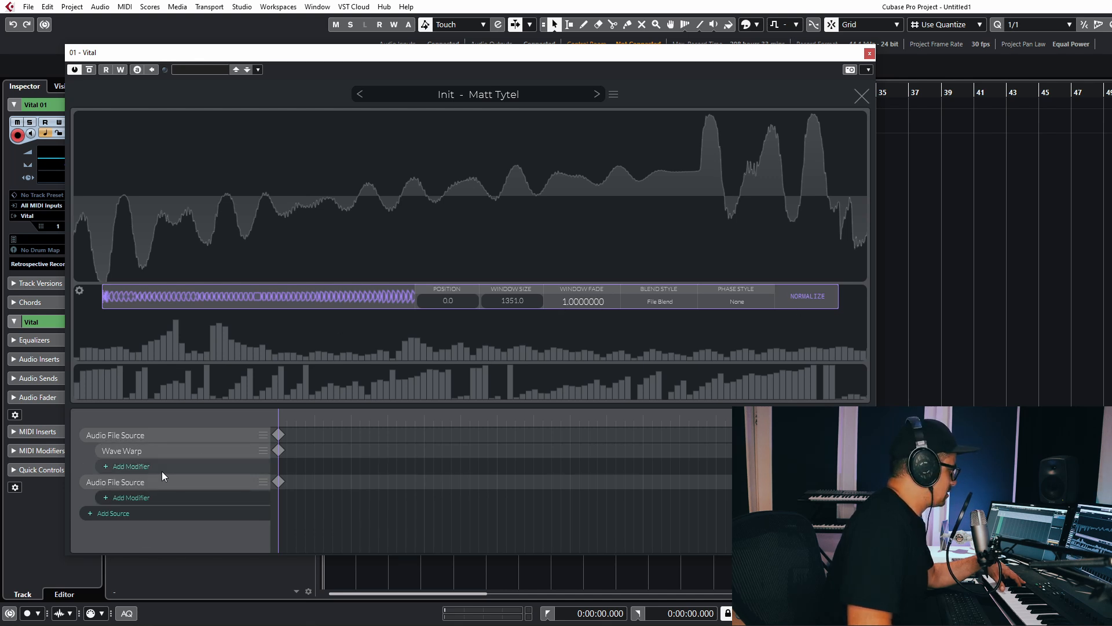
click(278, 450)
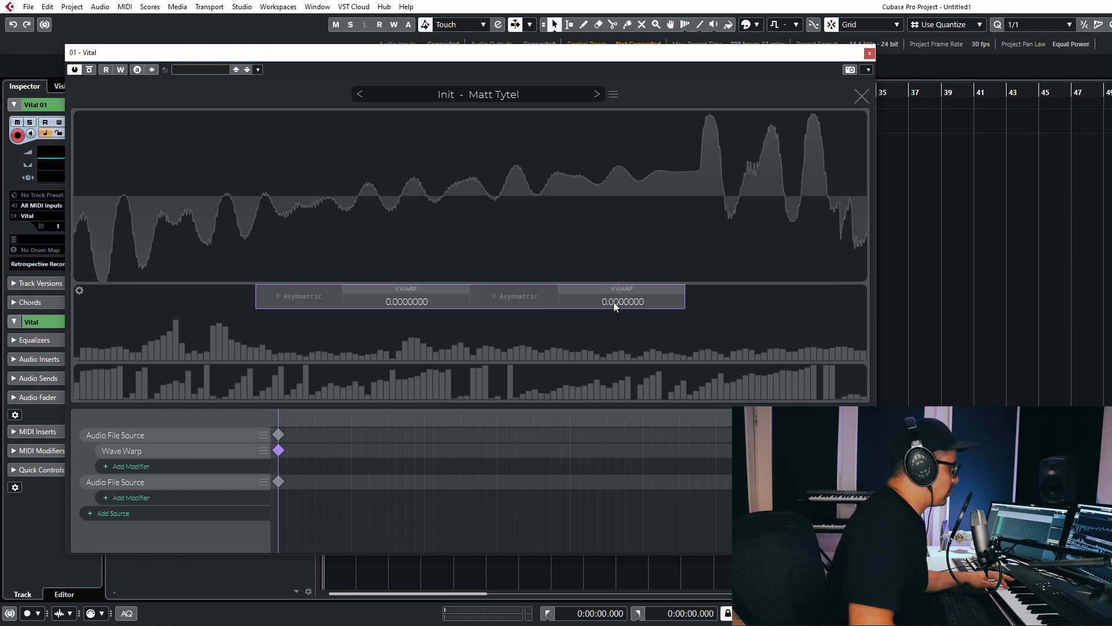
drag(613, 301, 593, 274)
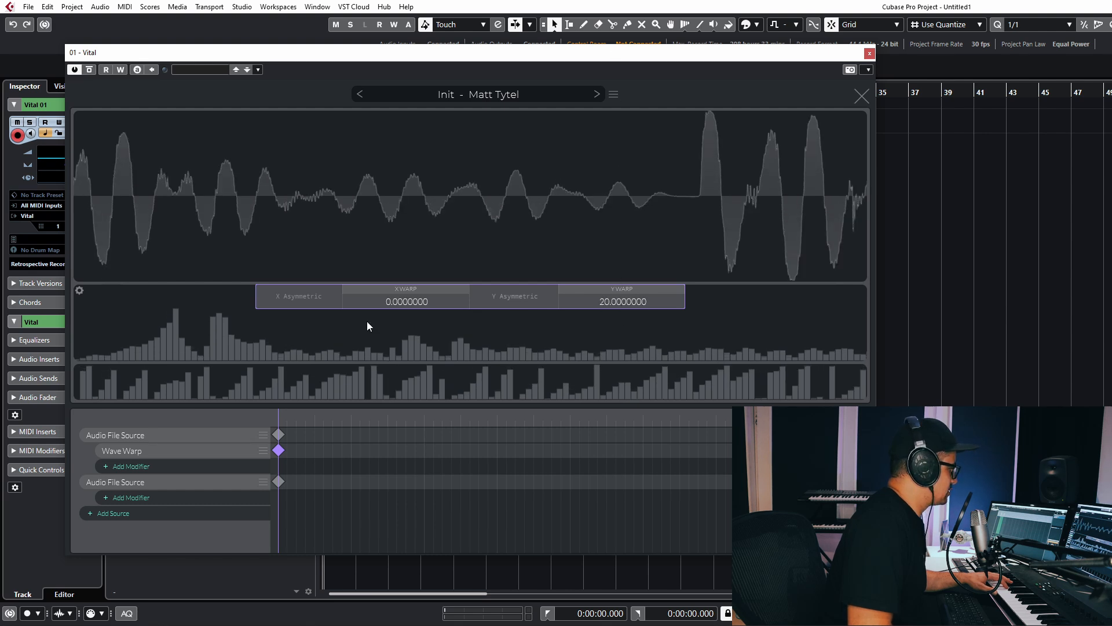
click(153, 499)
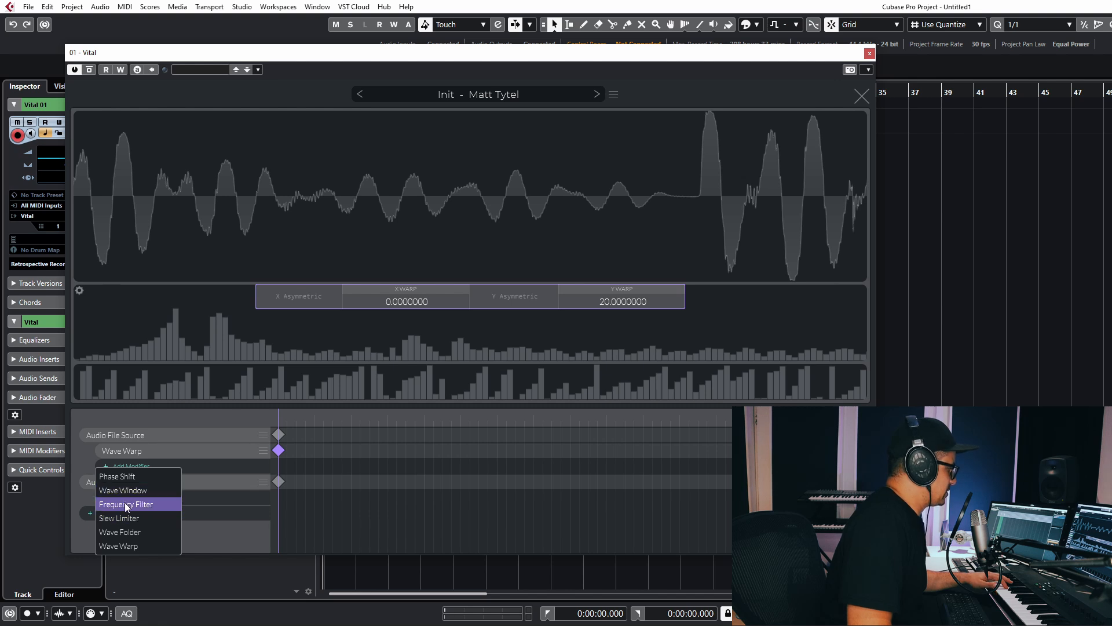
click(125, 545)
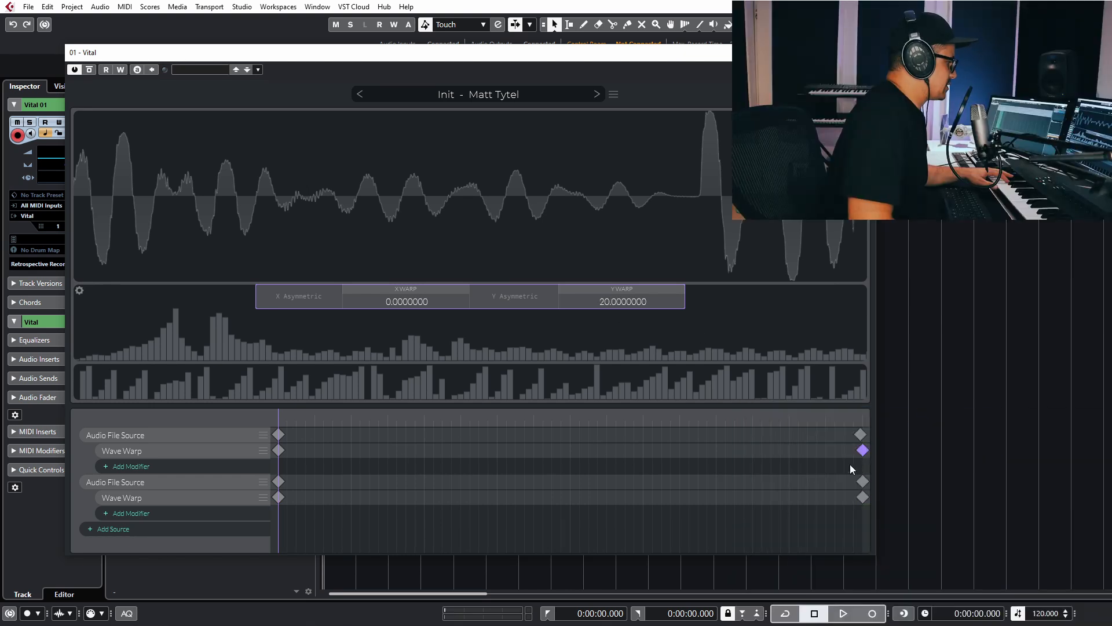
Set the end keyframes' Y warp to 0 on the first warp and 20 on the second, then preview.
click(863, 451)
click(863, 450)
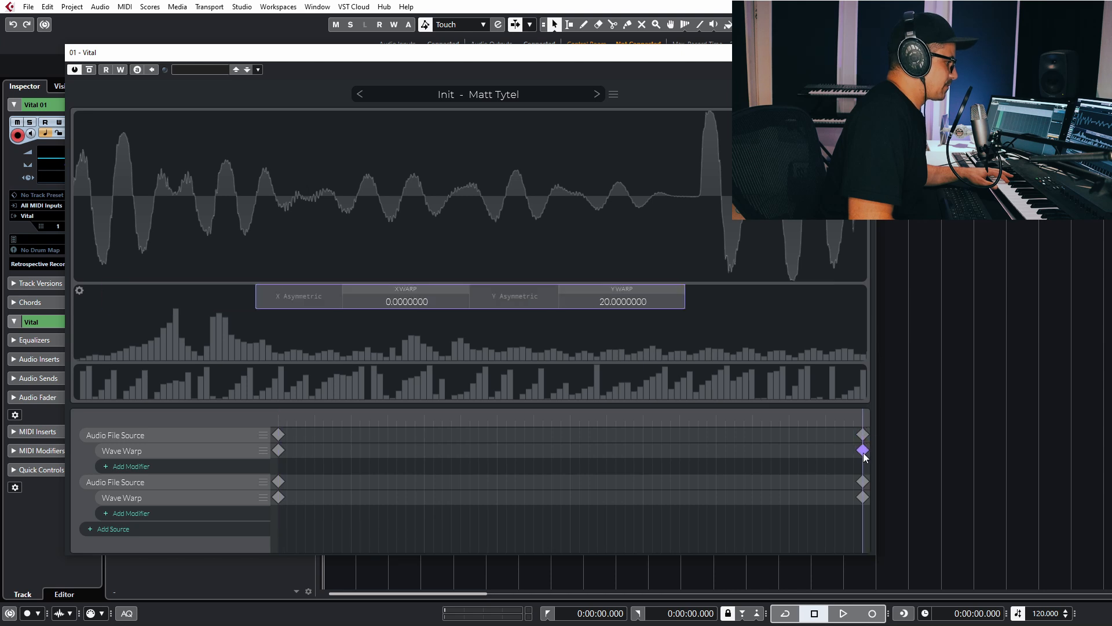
double_click(620, 301)
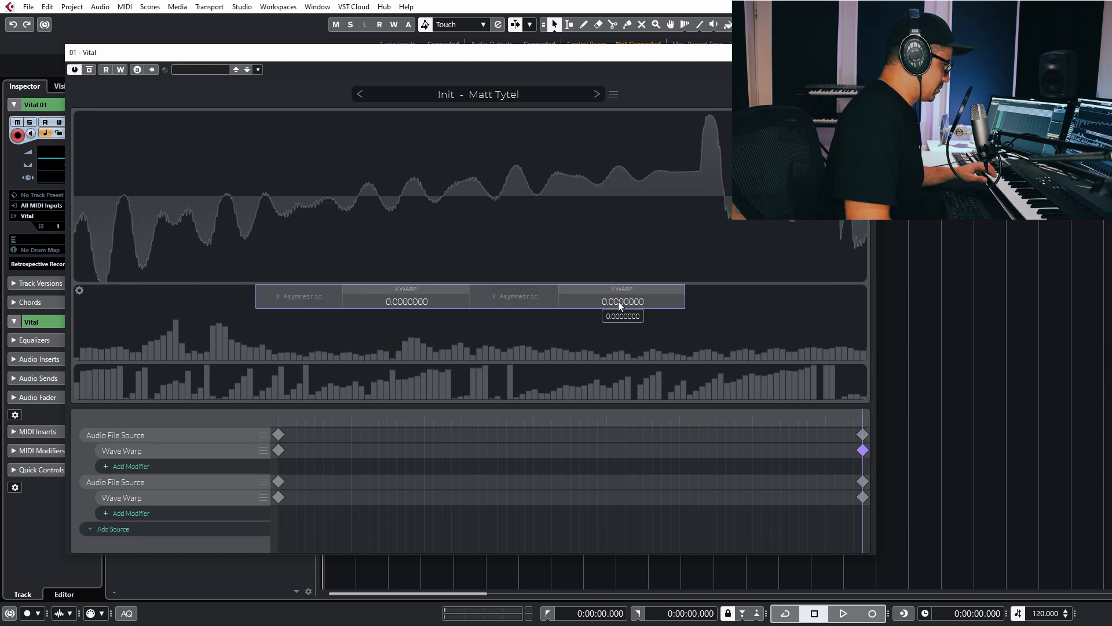
click(862, 497)
drag(613, 299, 595, 10)
drag(635, 302, 679, 109)
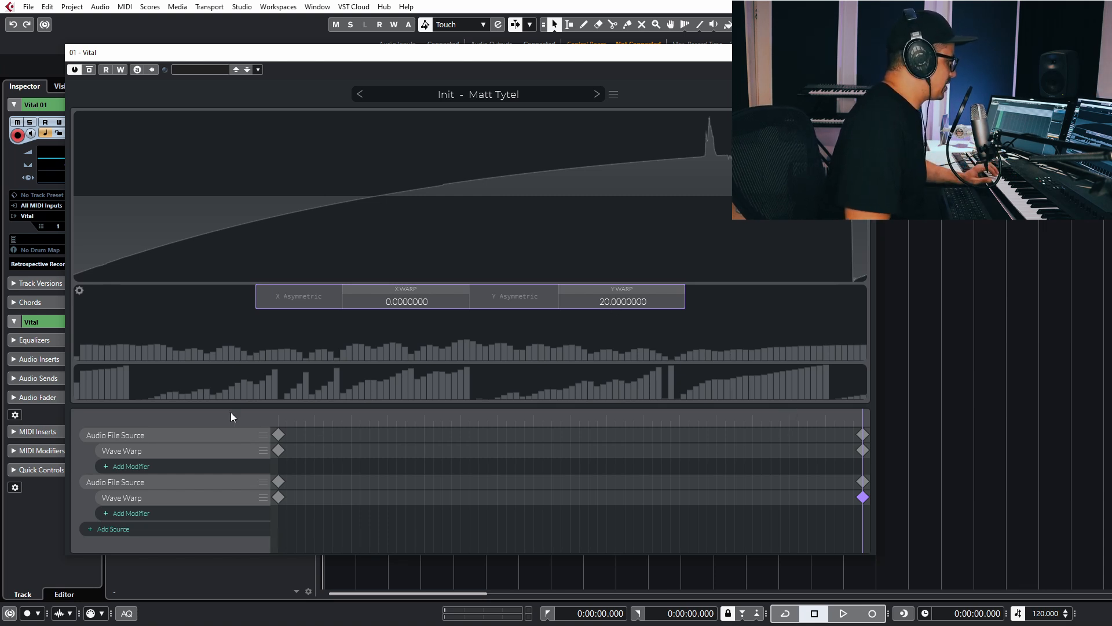
drag(817, 413, 286, 419)
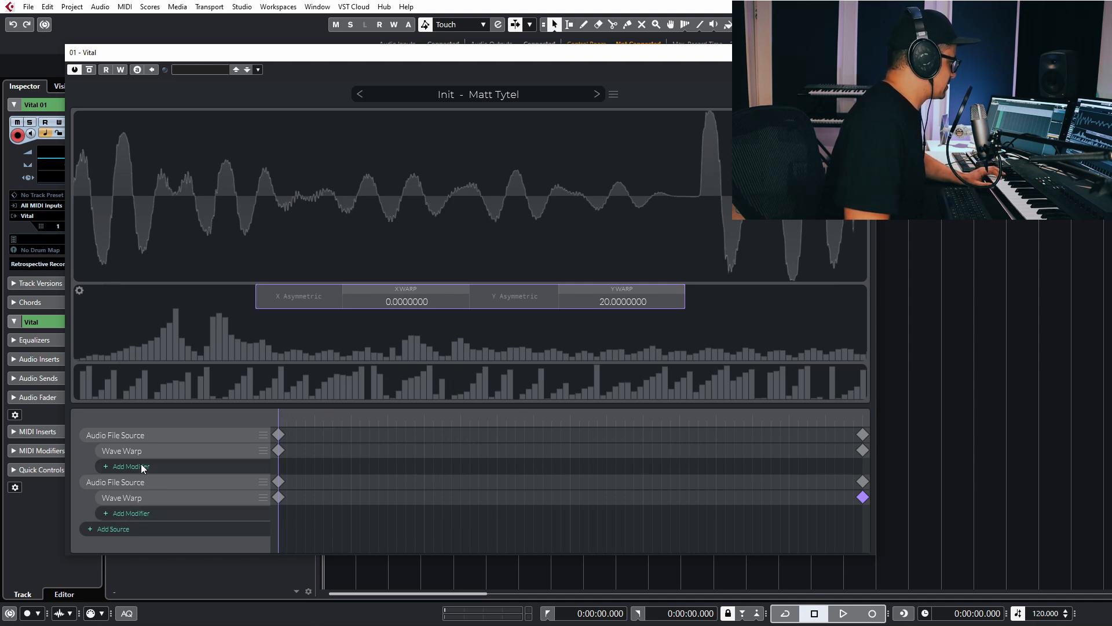
drag(283, 418, 209, 376)
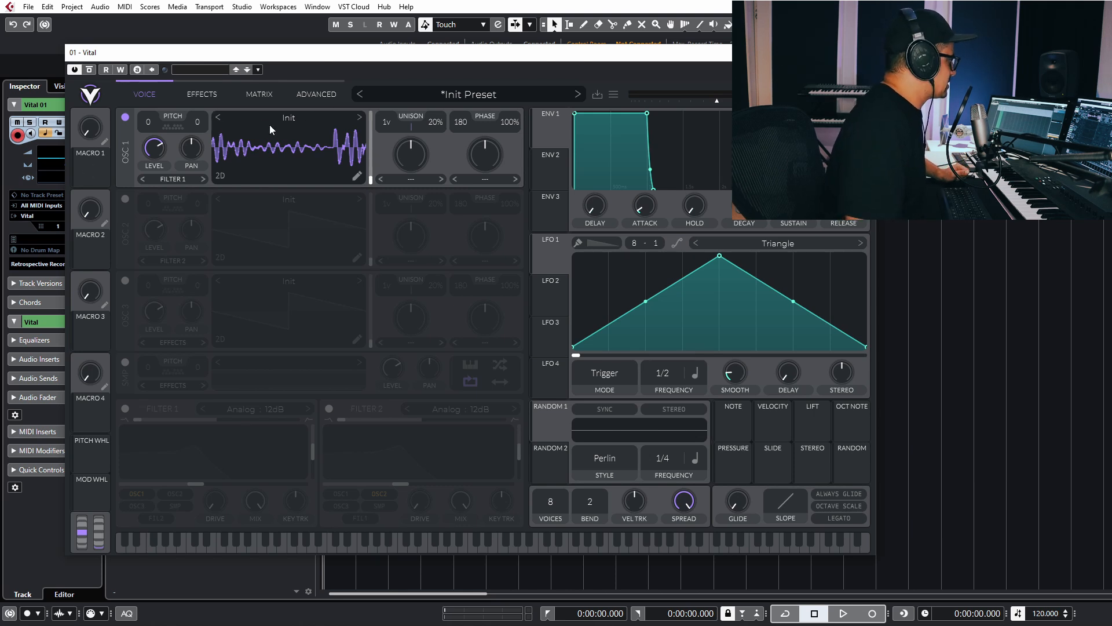
Load the Corpusbode Phaser wavetable into oscillator 1.
click(290, 116)
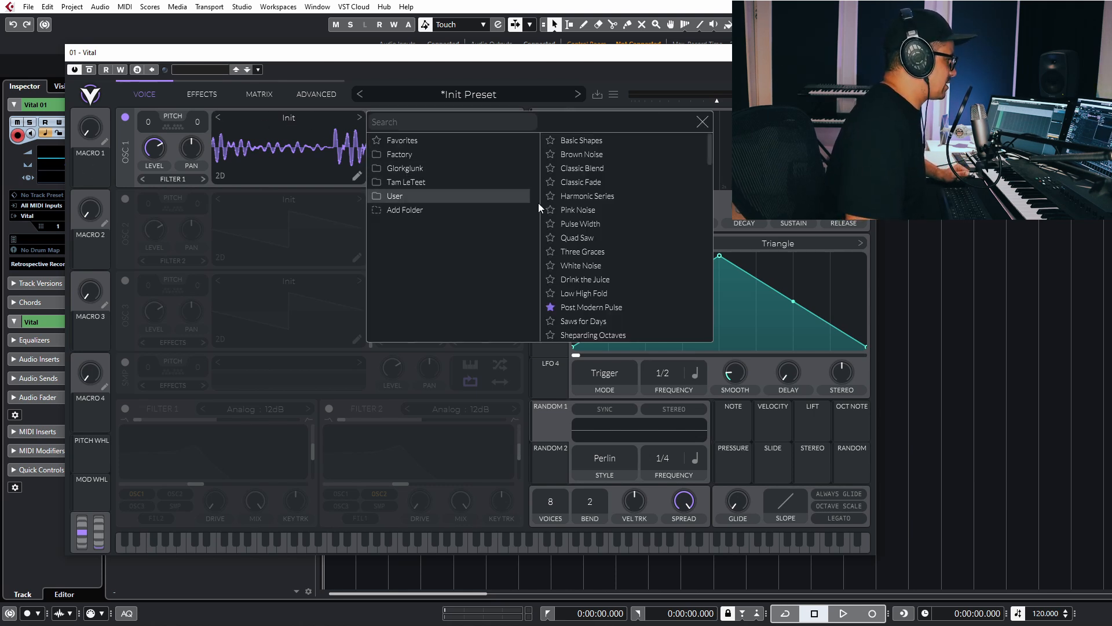
scroll(597, 249, down, 3)
click(578, 313)
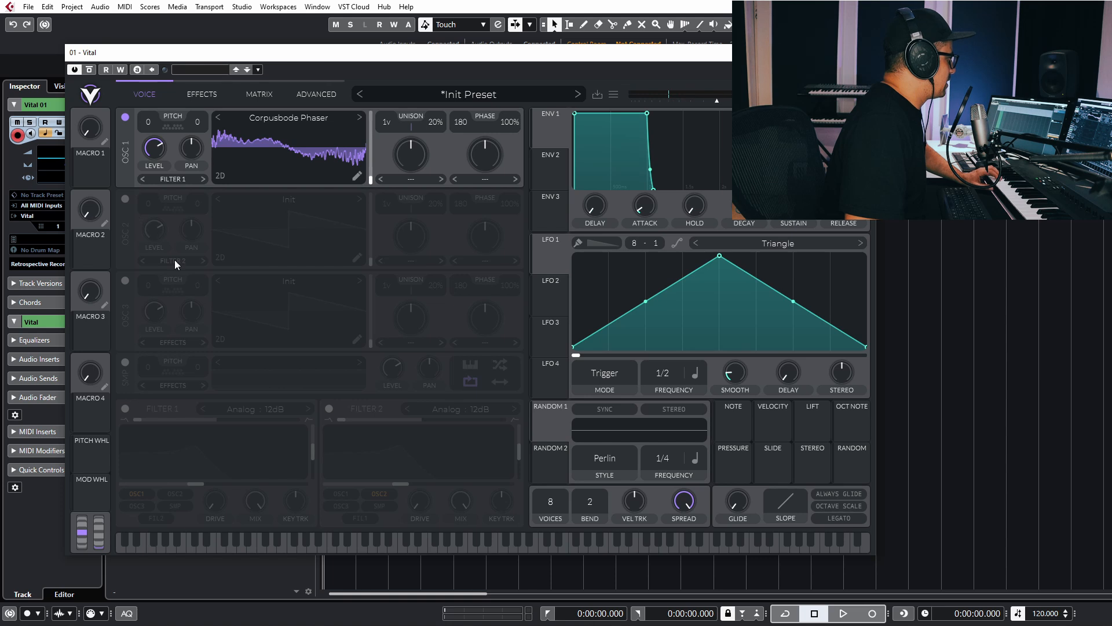
Turn on oscillator 2 and, after trying several wavetables, load Harmonic Series.
click(124, 200)
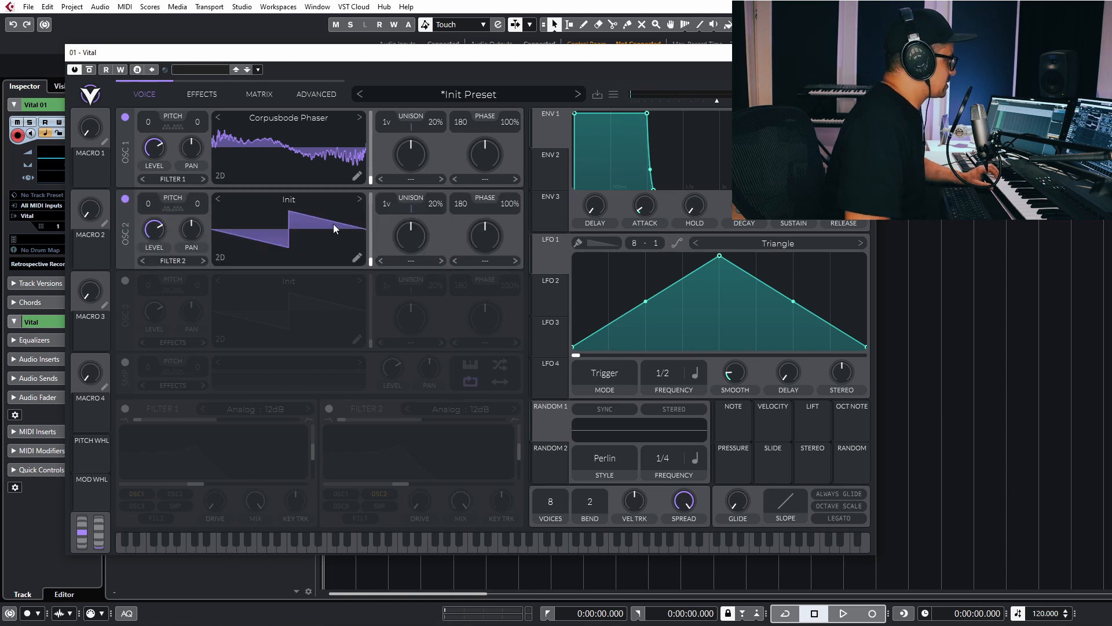
double_click(356, 259)
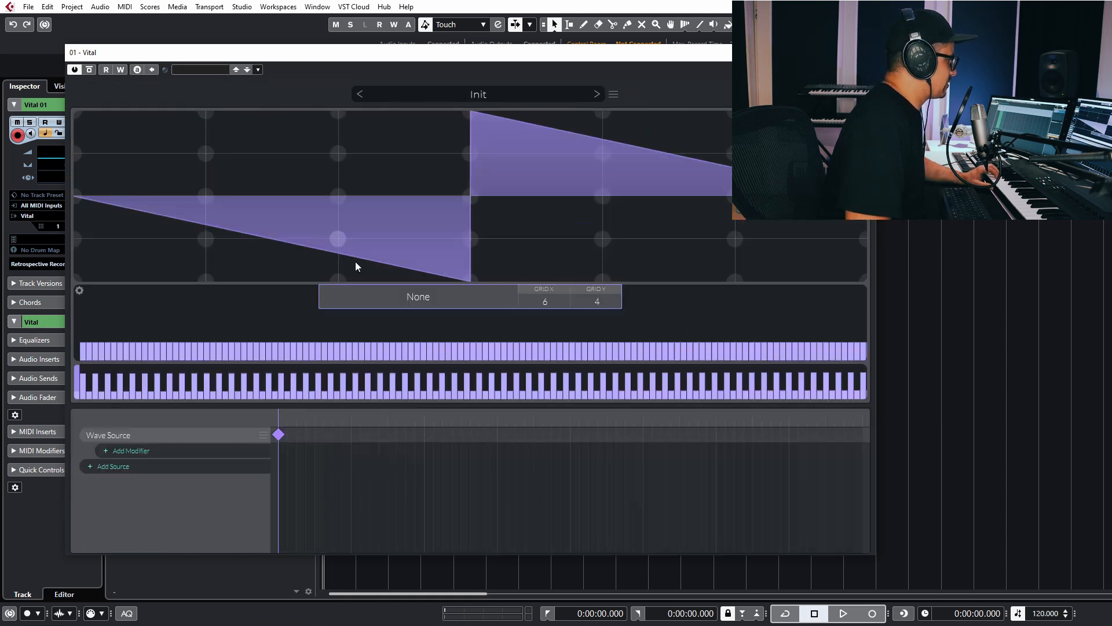
click(860, 94)
click(345, 244)
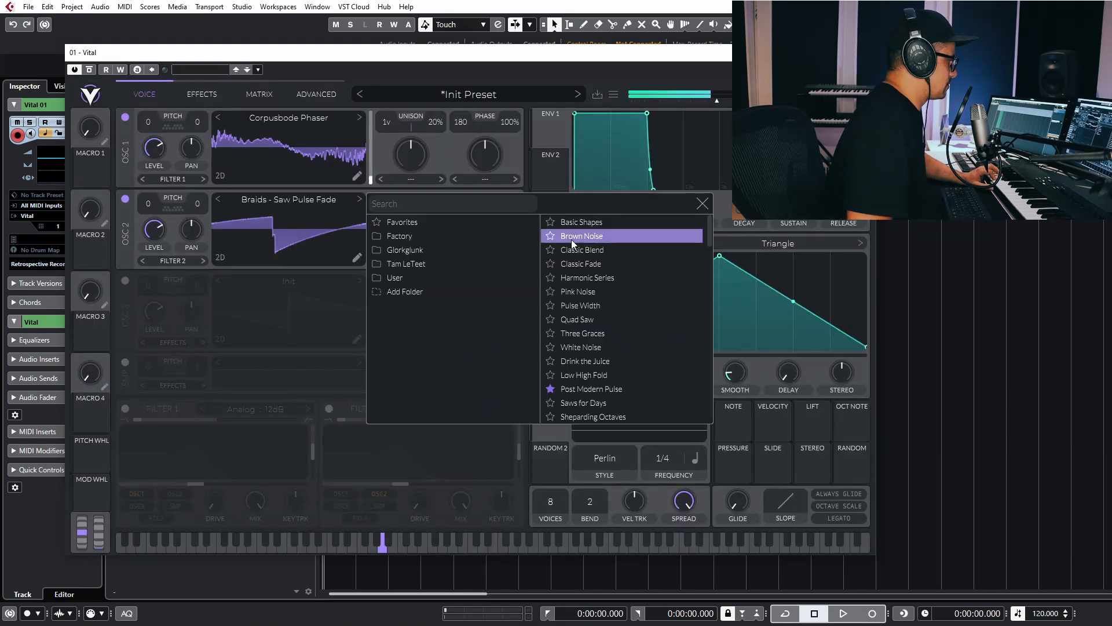
click(571, 238)
click(571, 226)
click(578, 260)
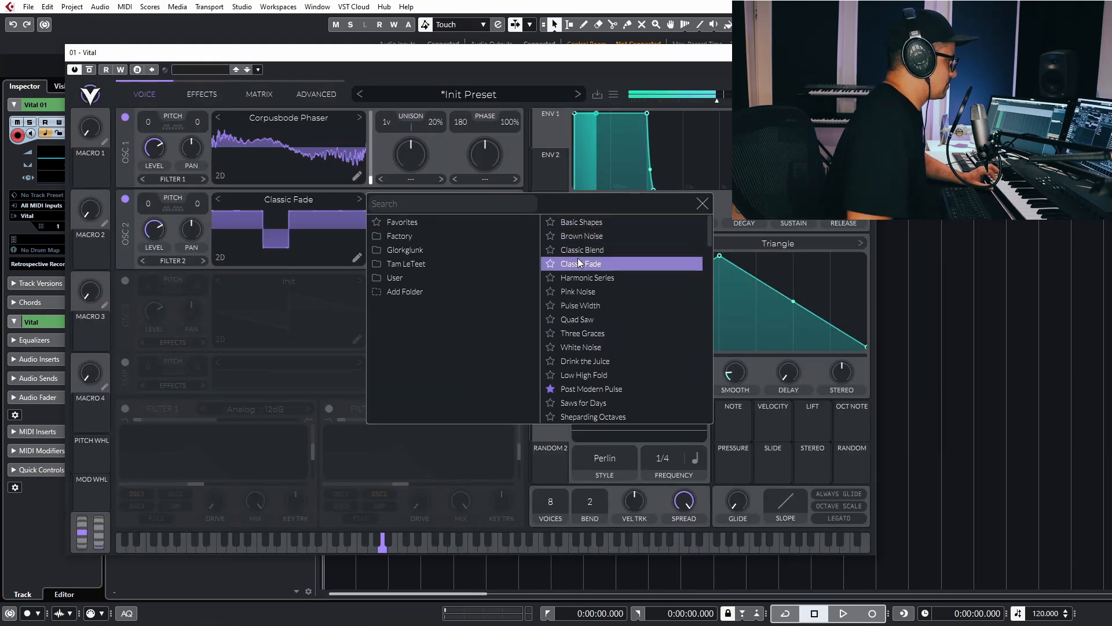
click(579, 252)
click(581, 278)
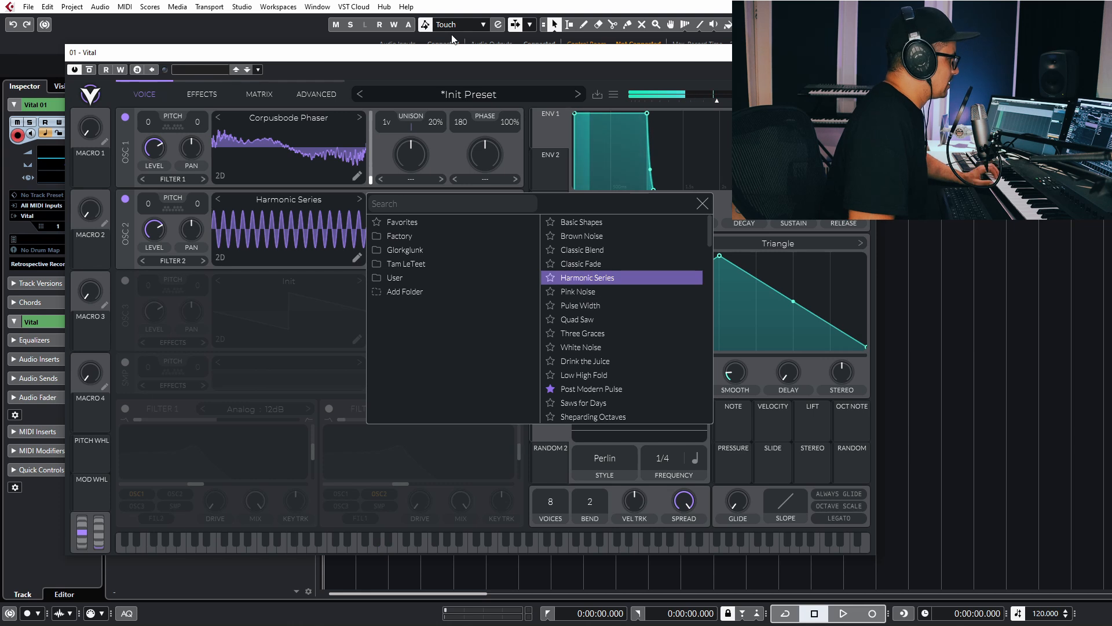
click(700, 205)
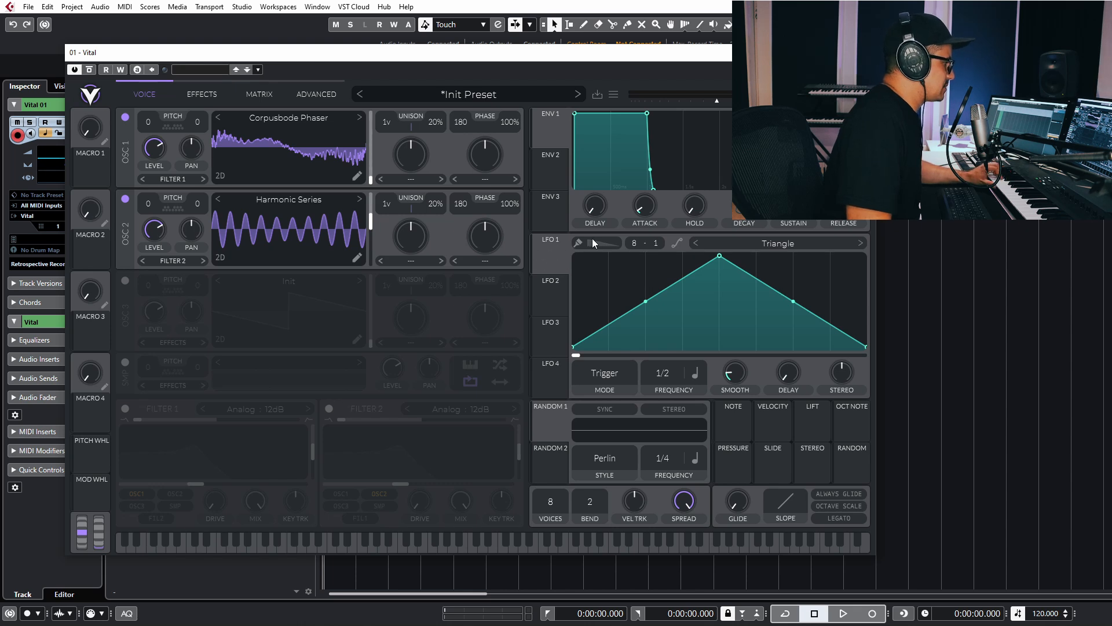
Make LFO 1 a descending Envelope ramp modulating oscillator 1's level and wavetable position.
click(608, 379)
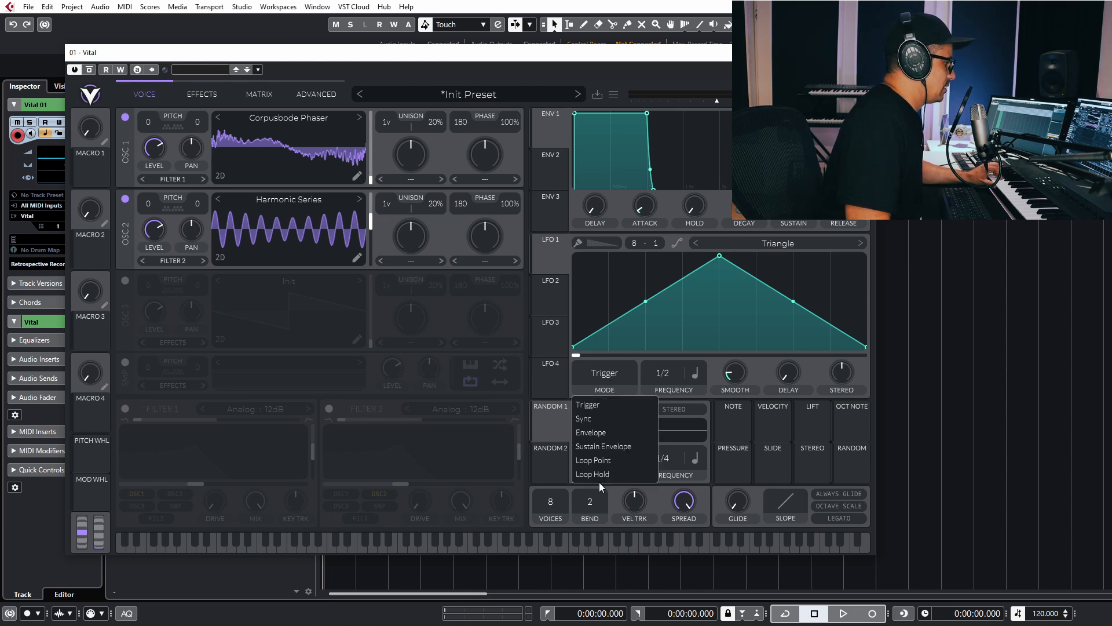
click(602, 435)
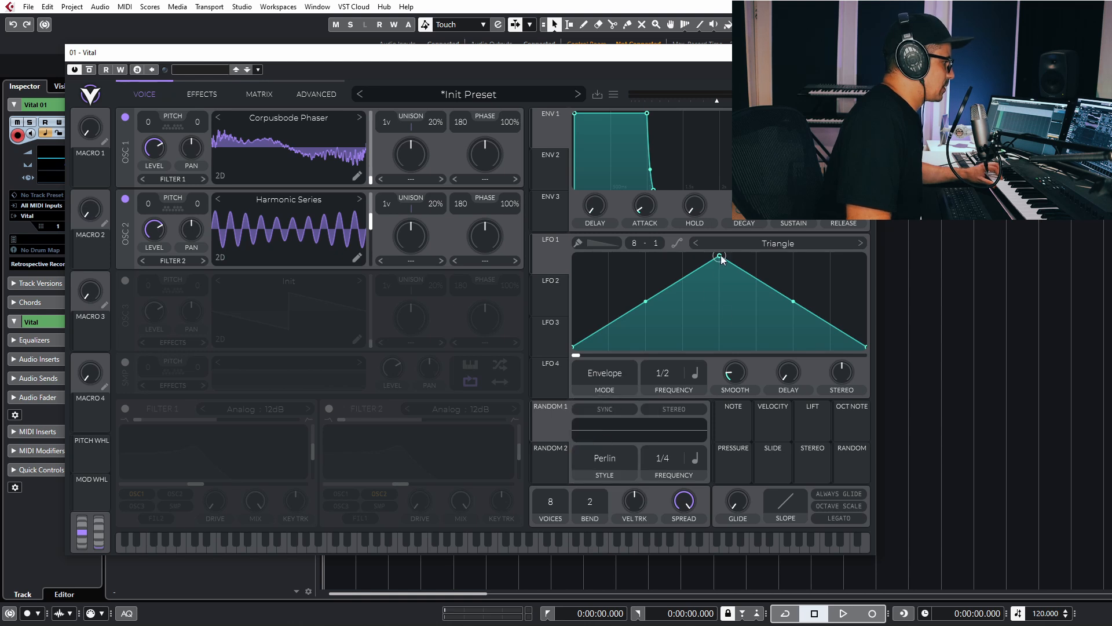
drag(720, 256, 574, 255)
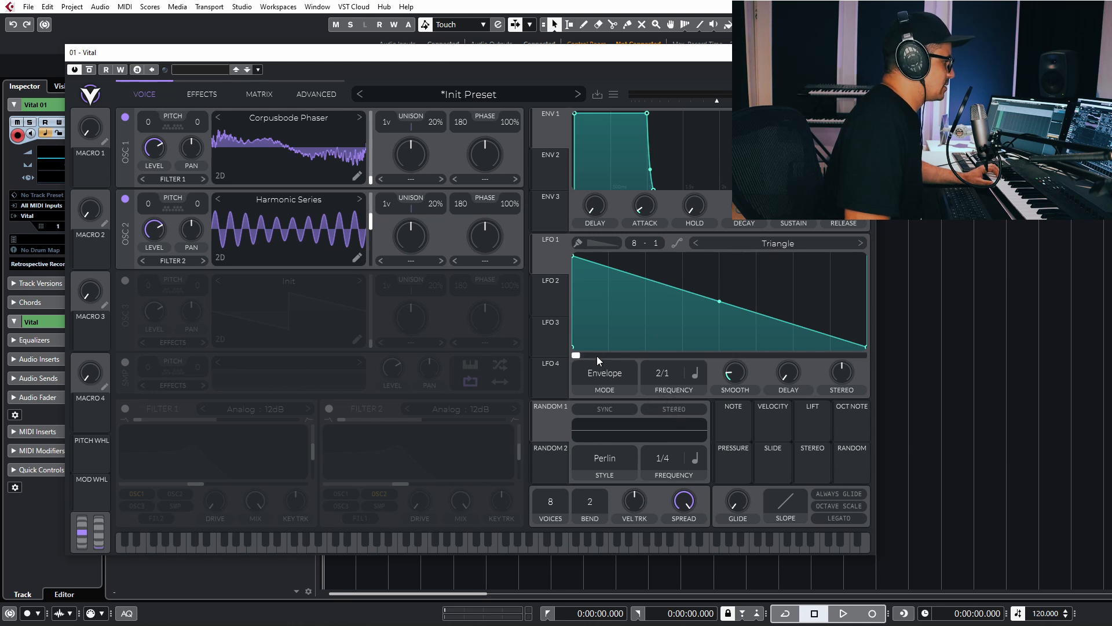
drag(550, 256, 185, 215)
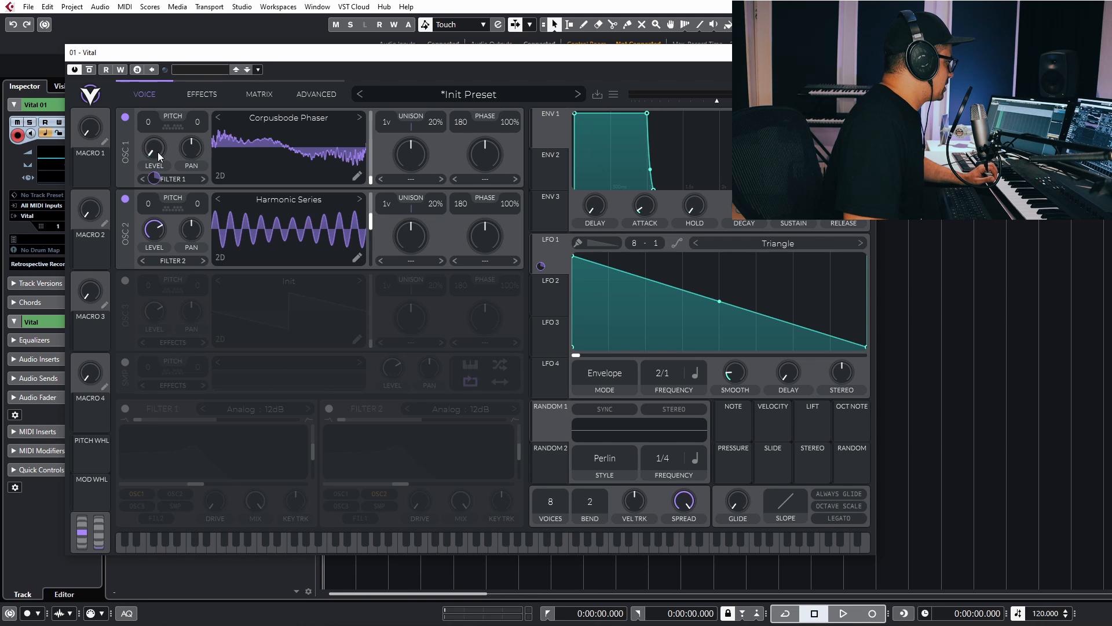
drag(156, 174, 156, 133)
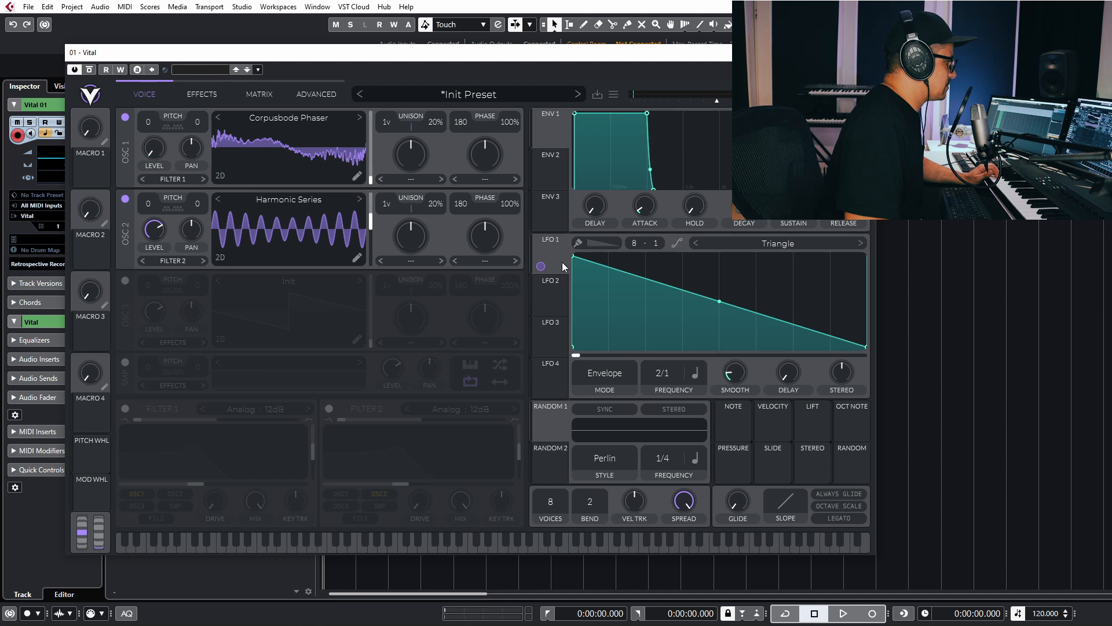
drag(545, 267, 300, 159)
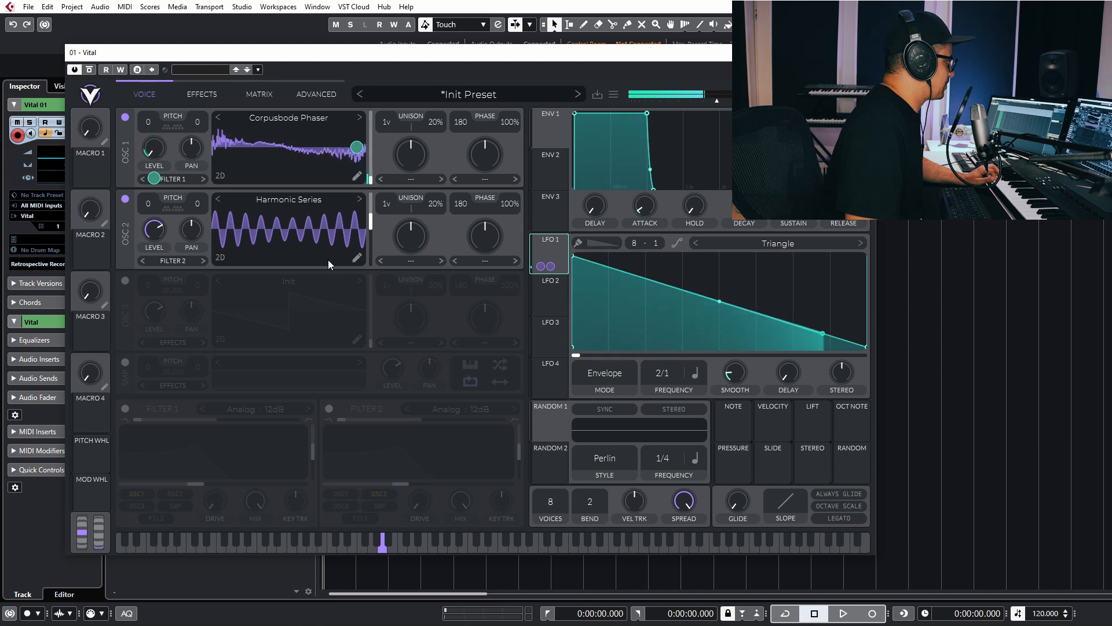
Drag LFO 2's peak to the right edge, set Envelope mode, and route it to OSC 2 level and wavetable position.
click(549, 292)
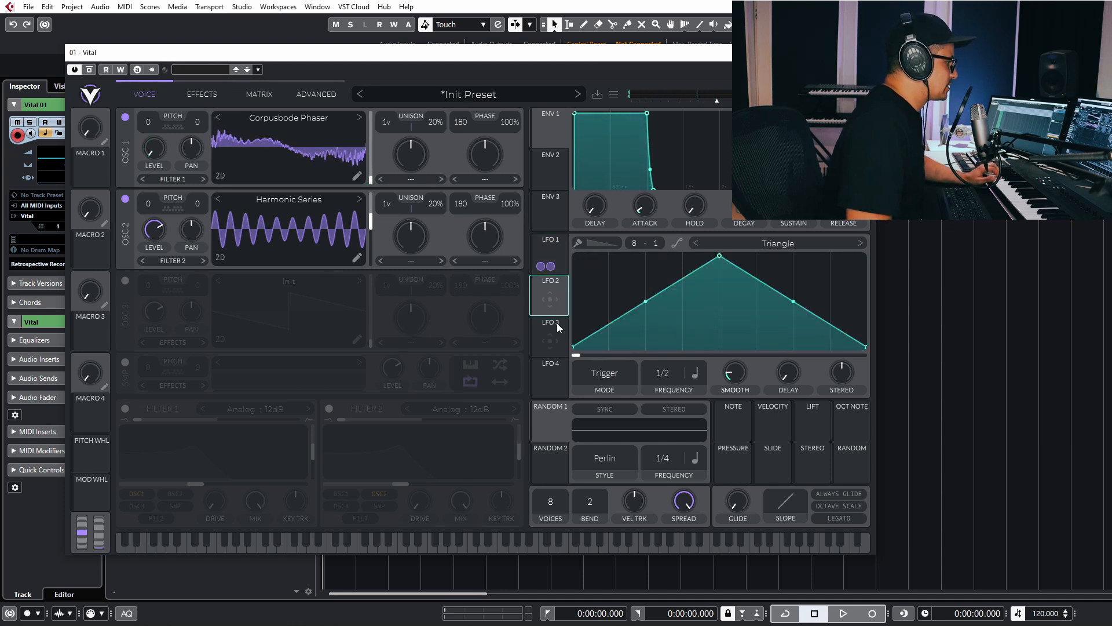
drag(719, 256, 866, 256)
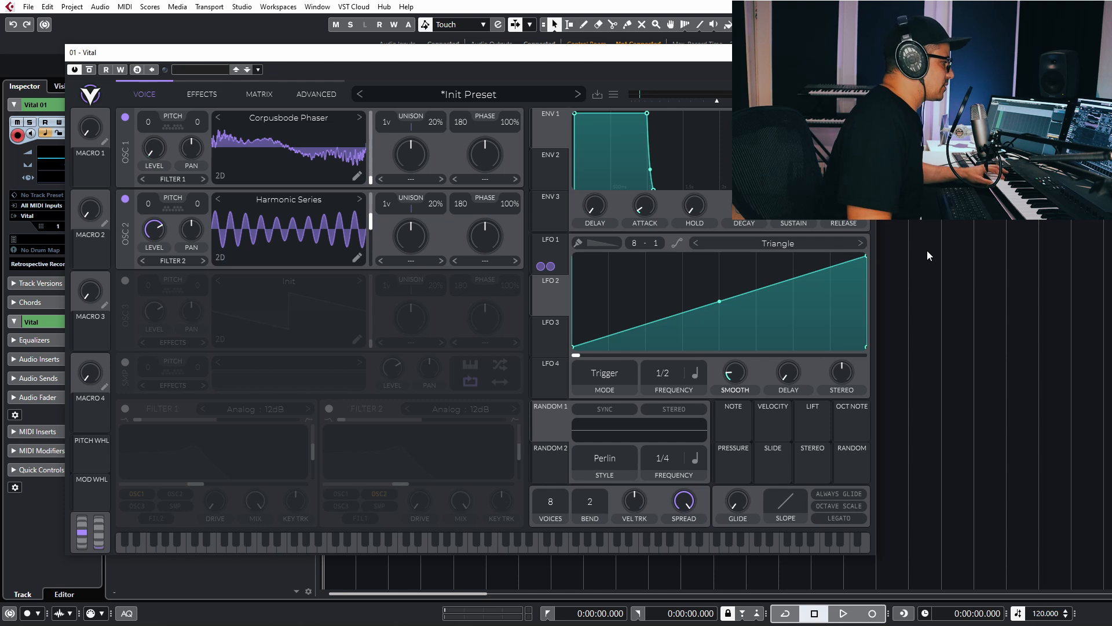
drag(550, 299, 153, 230)
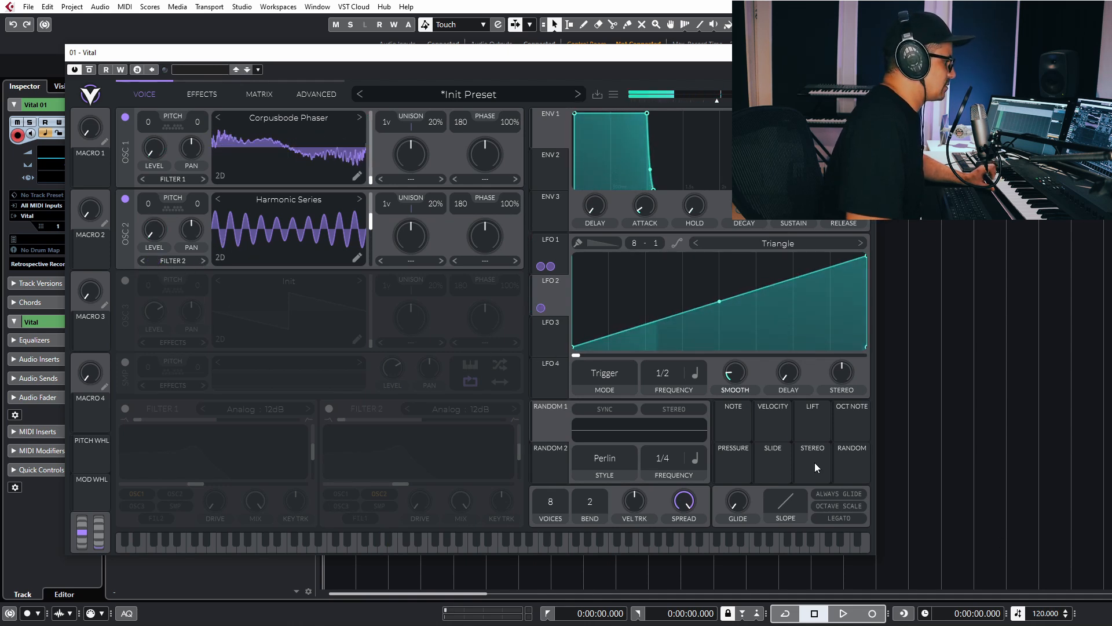
click(620, 374)
click(594, 437)
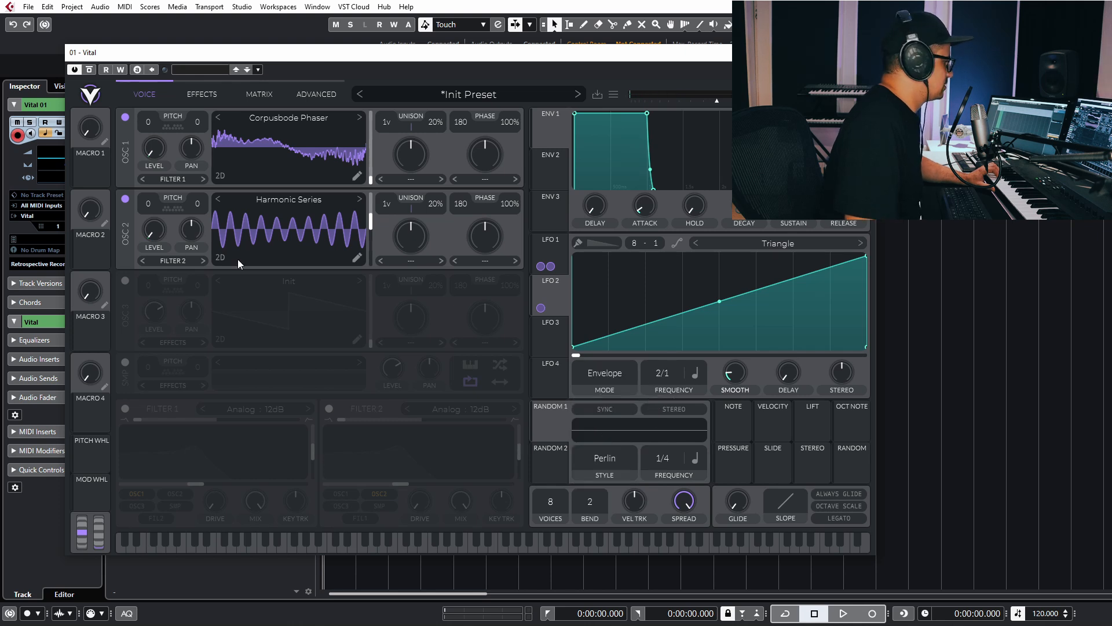
drag(541, 307, 358, 229)
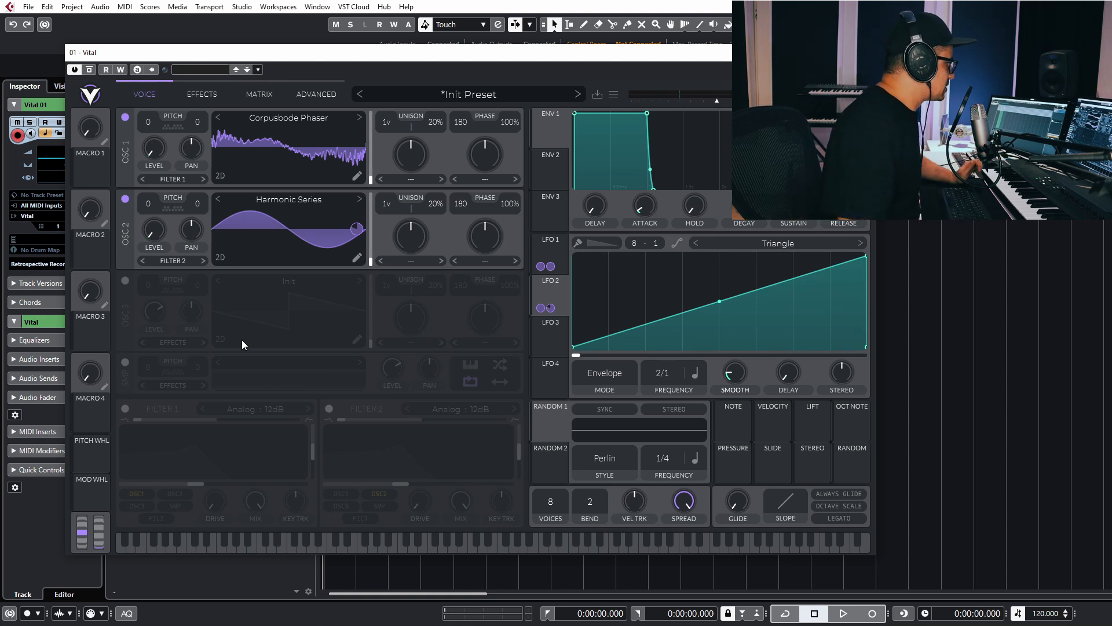
Resynthesize the current preset into Oscillator 3's wavetable.
click(125, 280)
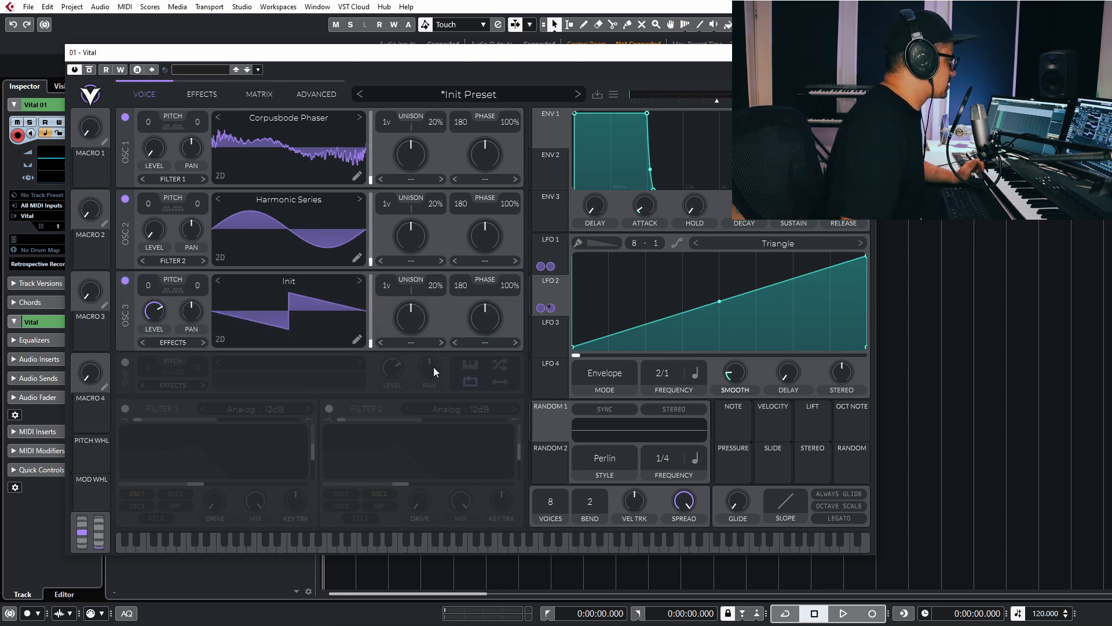
right_click(292, 318)
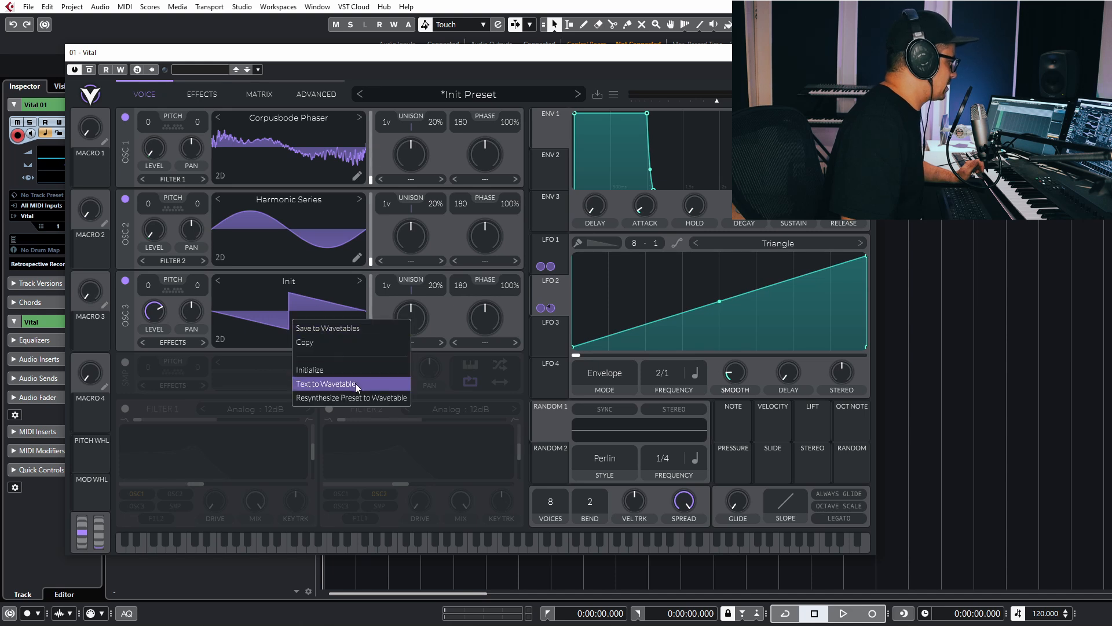
click(125, 280)
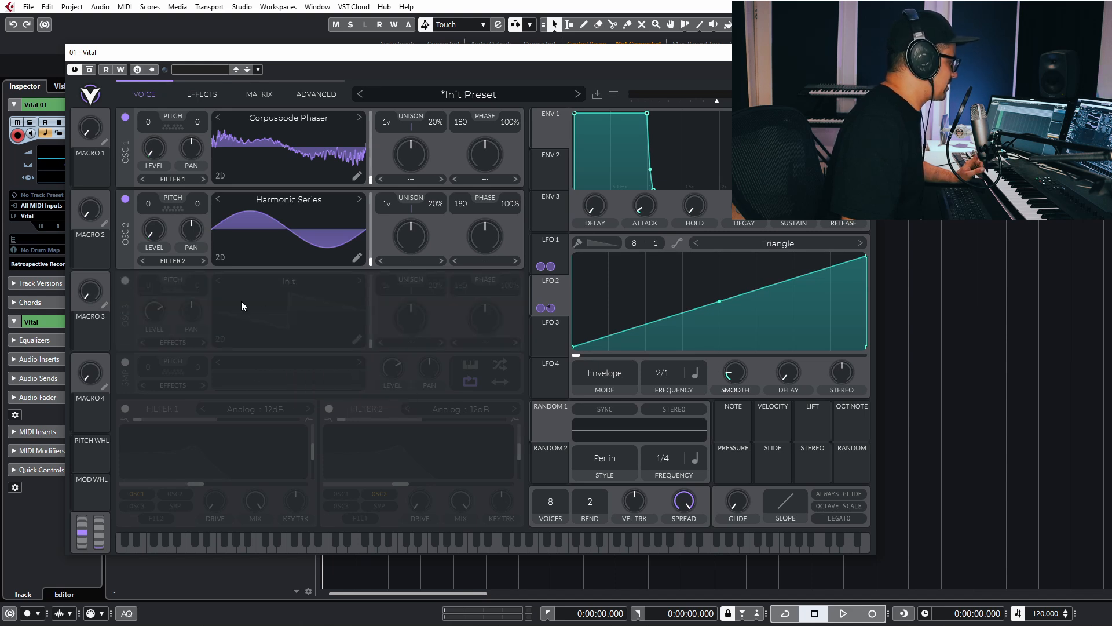
right_click(290, 321)
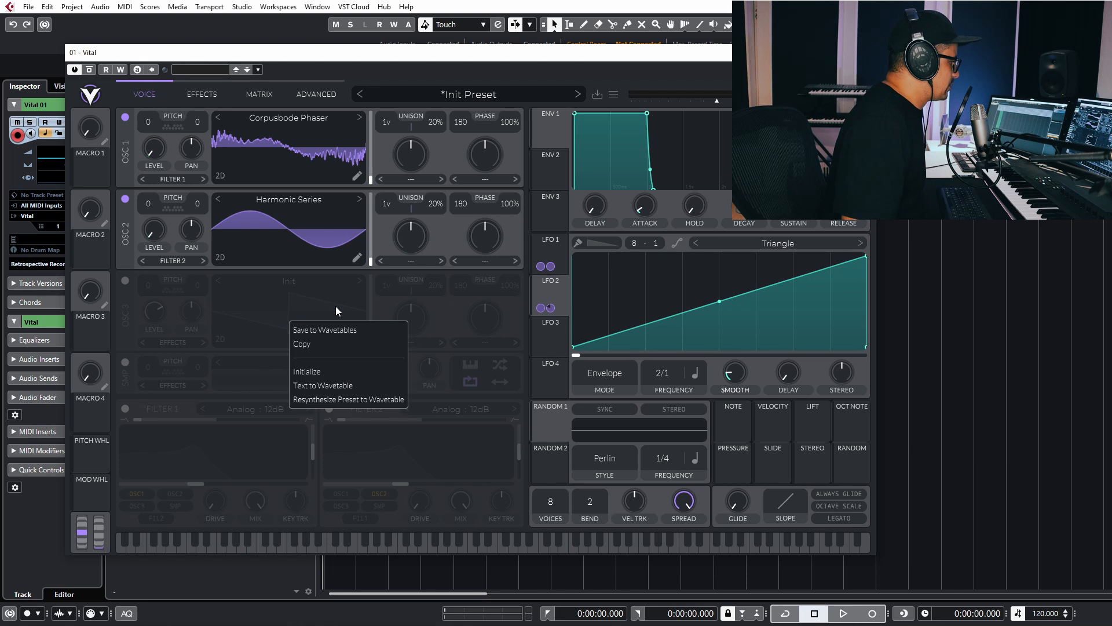
click(328, 401)
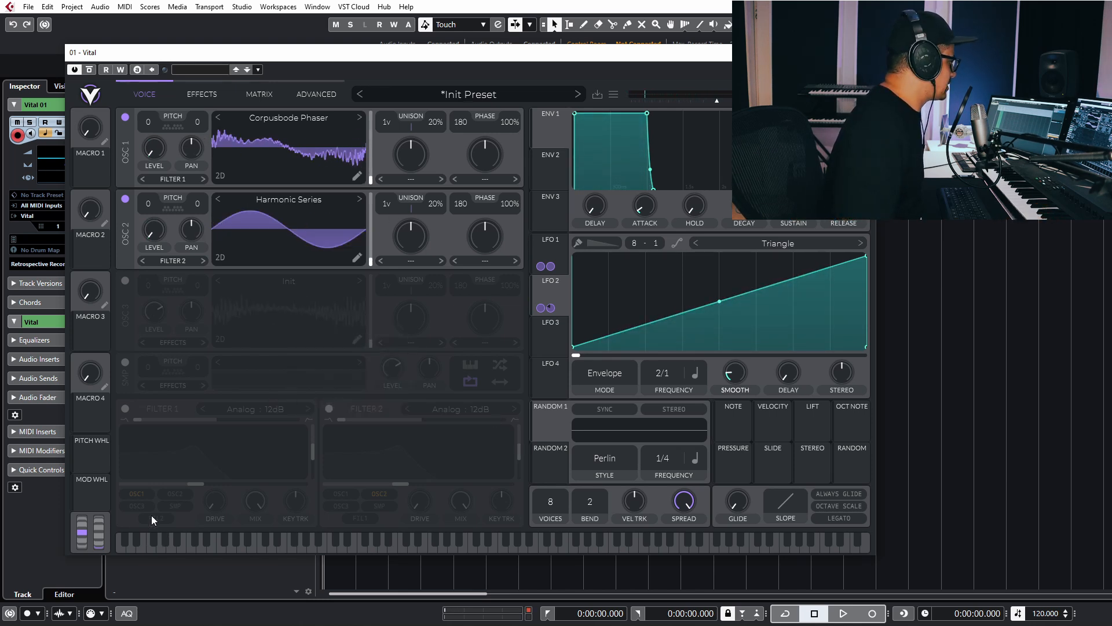
Switch off Oscillators 1 and 2, turn Oscillator 3 on, and shift its wavetable frame.
click(124, 201)
click(124, 119)
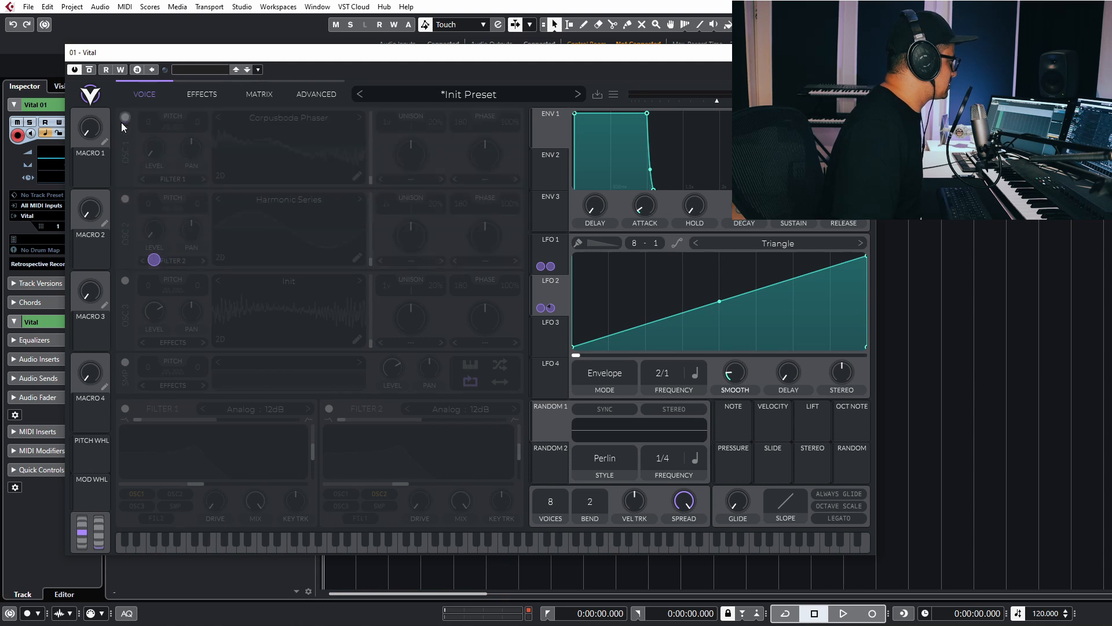
click(126, 280)
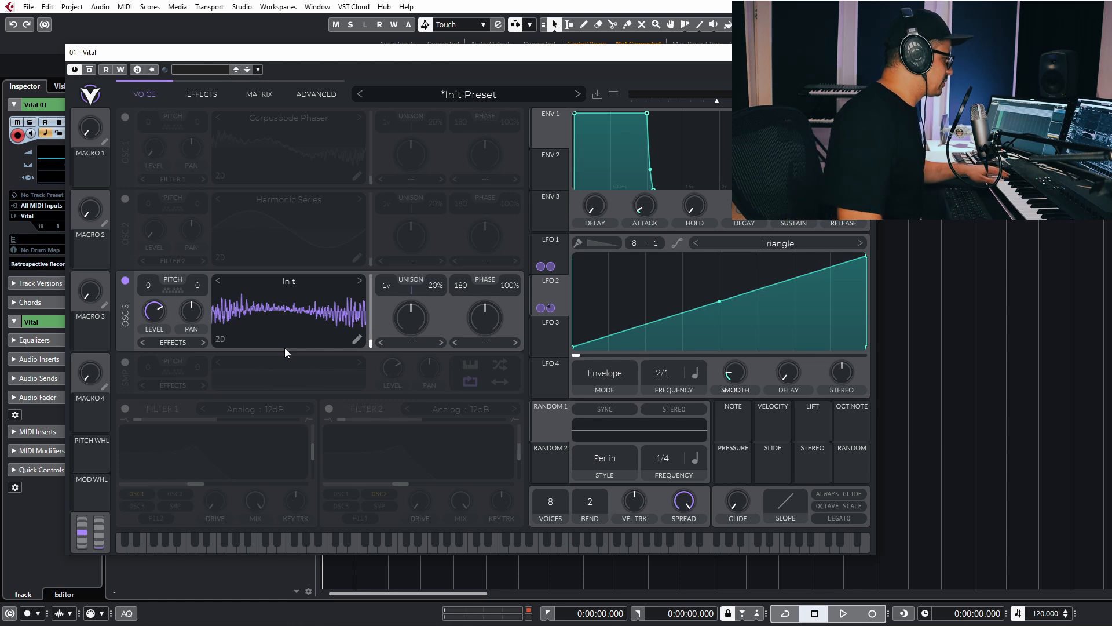
drag(291, 322, 303, 223)
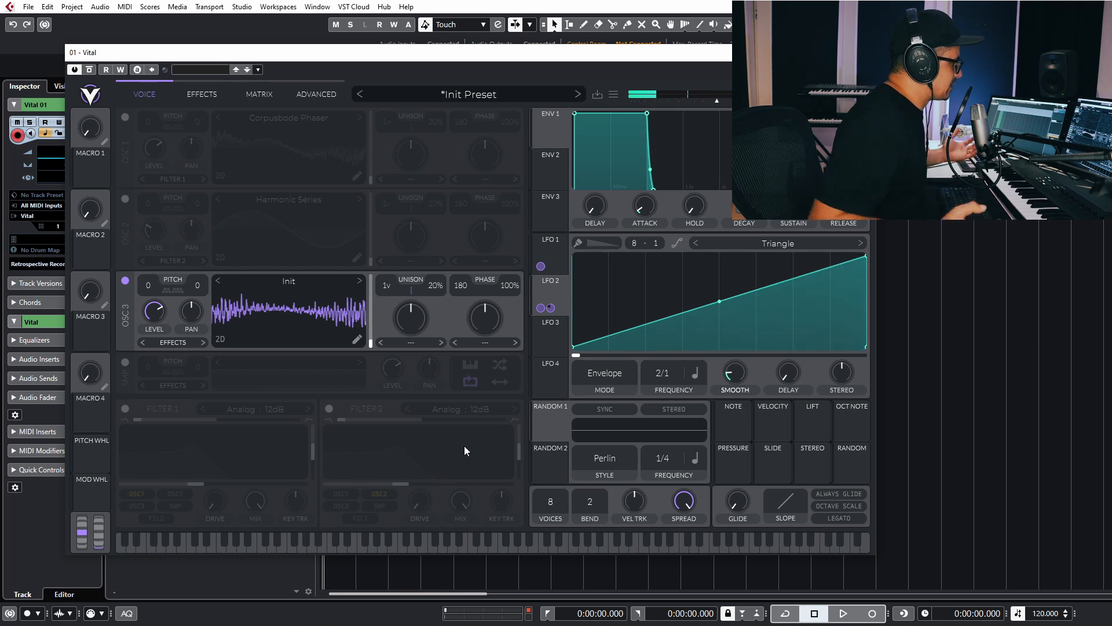
Add a Frequency Filter modifier to Oscillator 3's wavetable with Comb style.
click(357, 340)
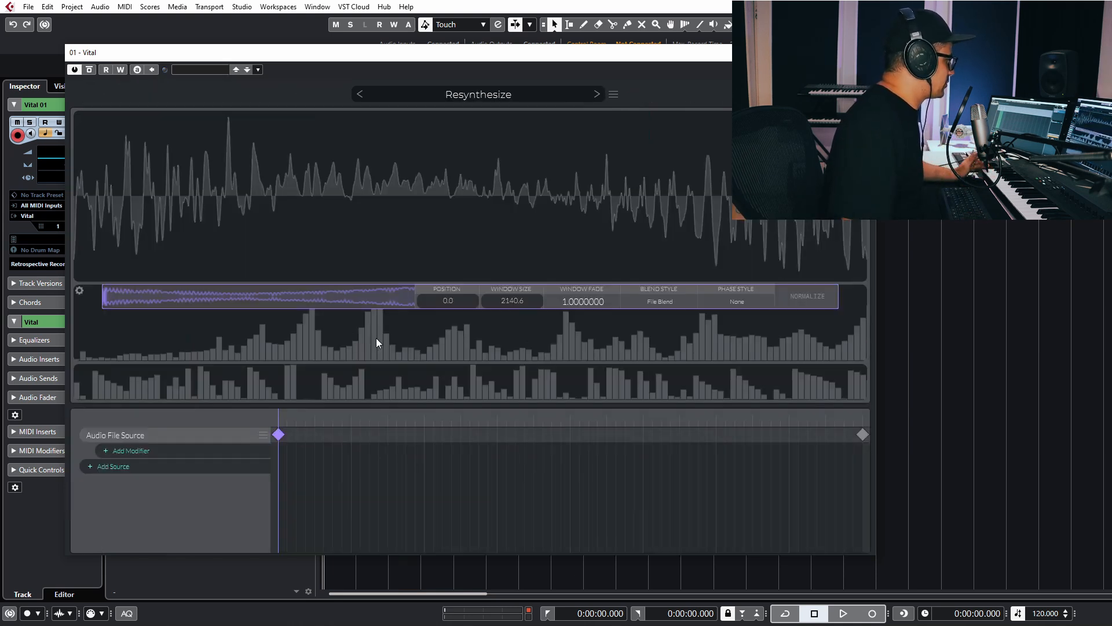
click(126, 452)
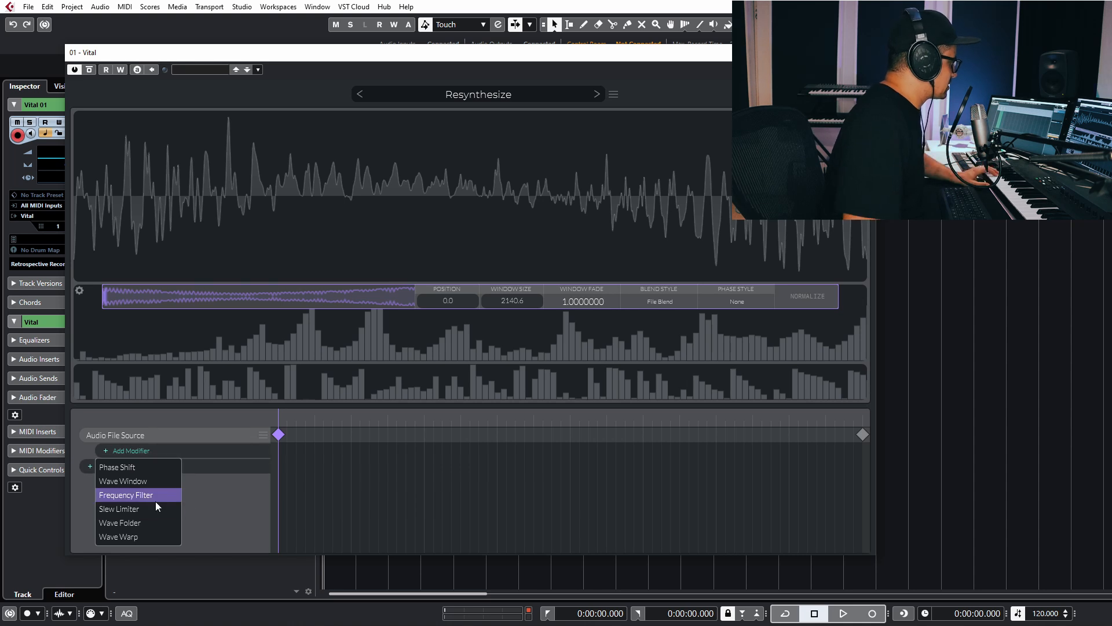
click(126, 494)
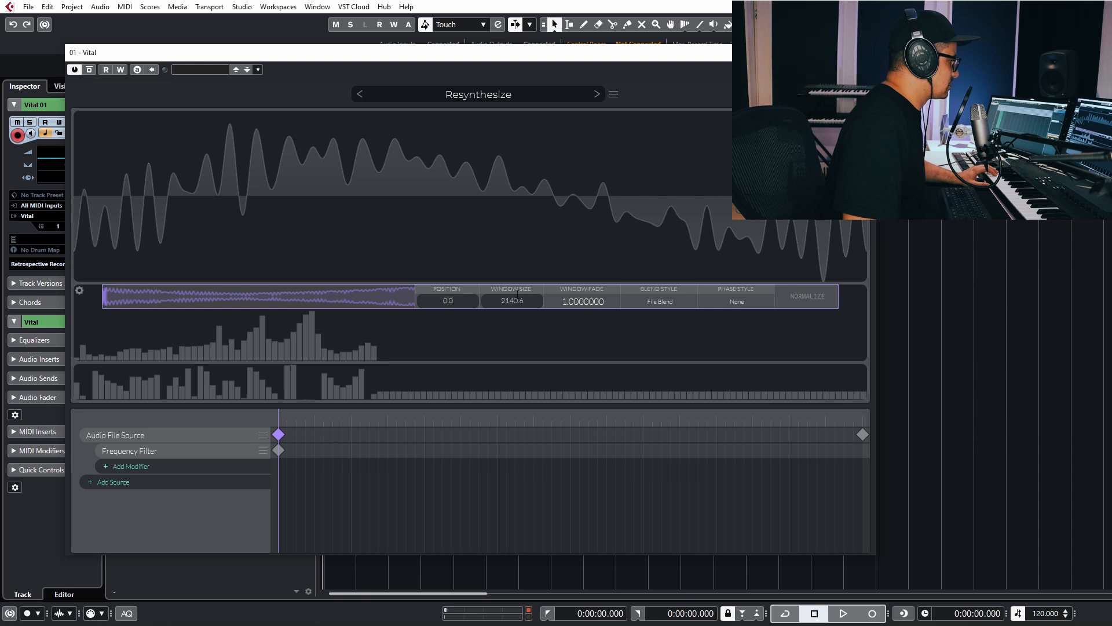
click(278, 450)
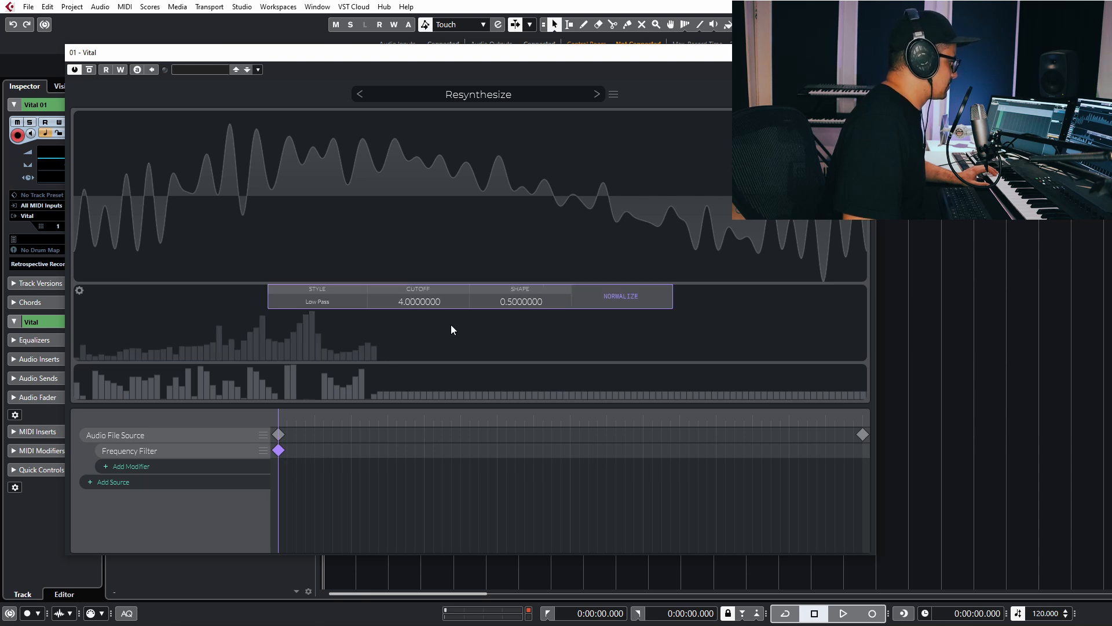
drag(430, 303, 415, 350)
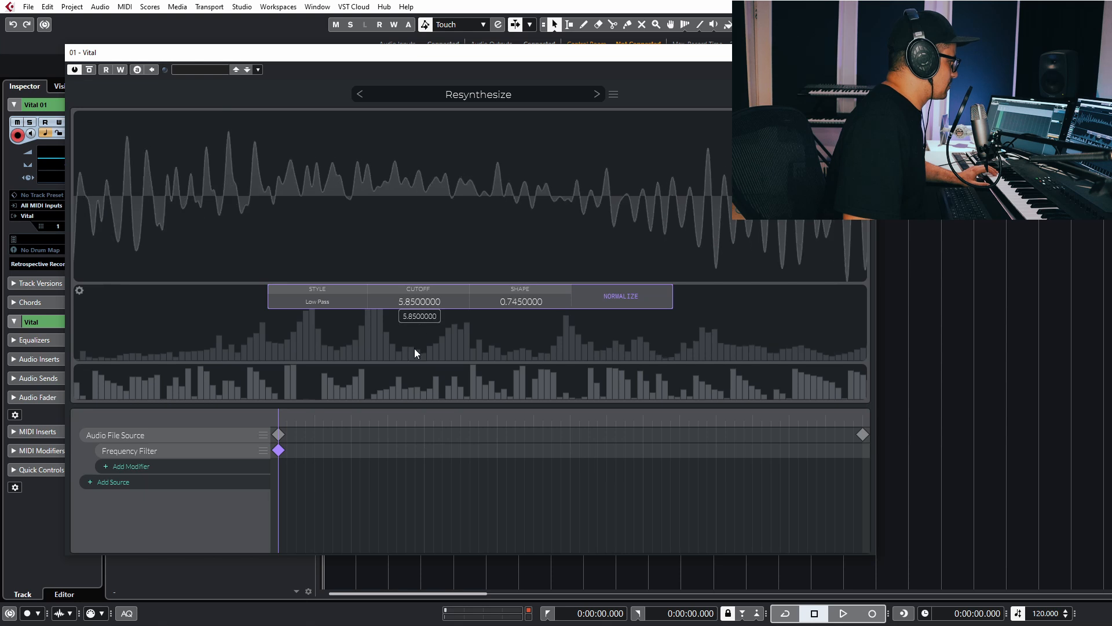
click(330, 303)
click(291, 362)
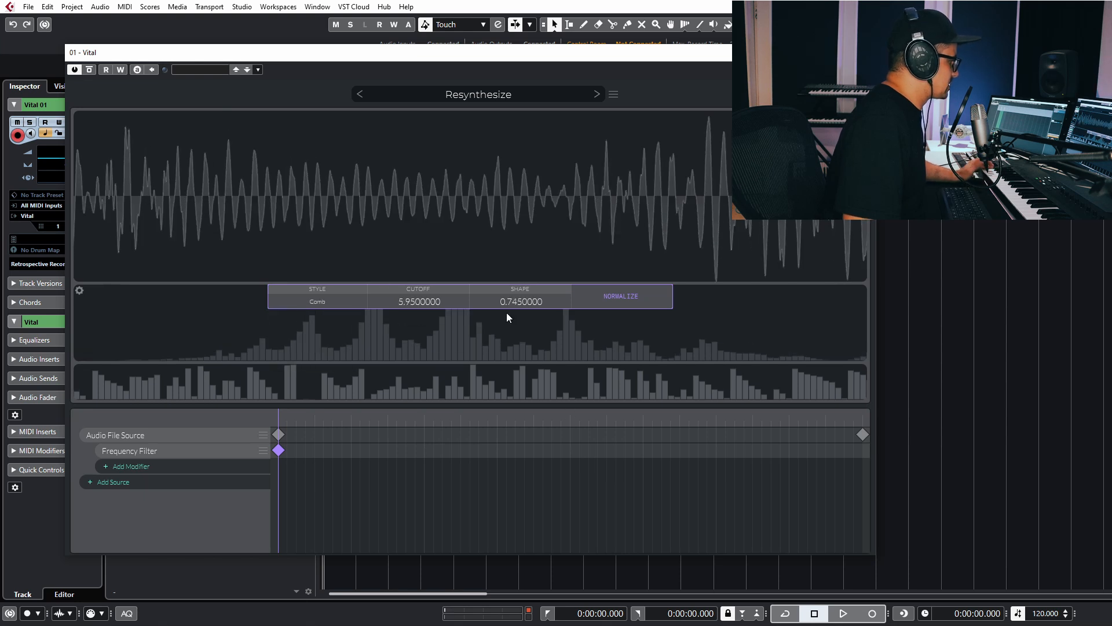
Drop the start keyframe's cutoff near zero and raise it on a new end keyframe.
drag(414, 306, 360, 450)
click(862, 450)
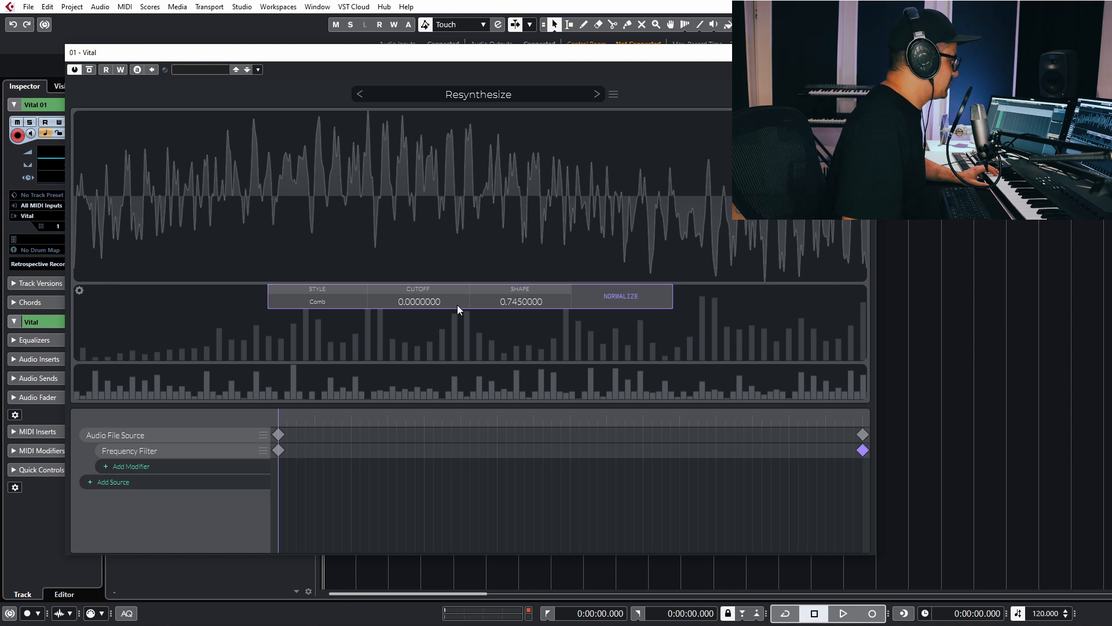
drag(438, 301, 444, 278)
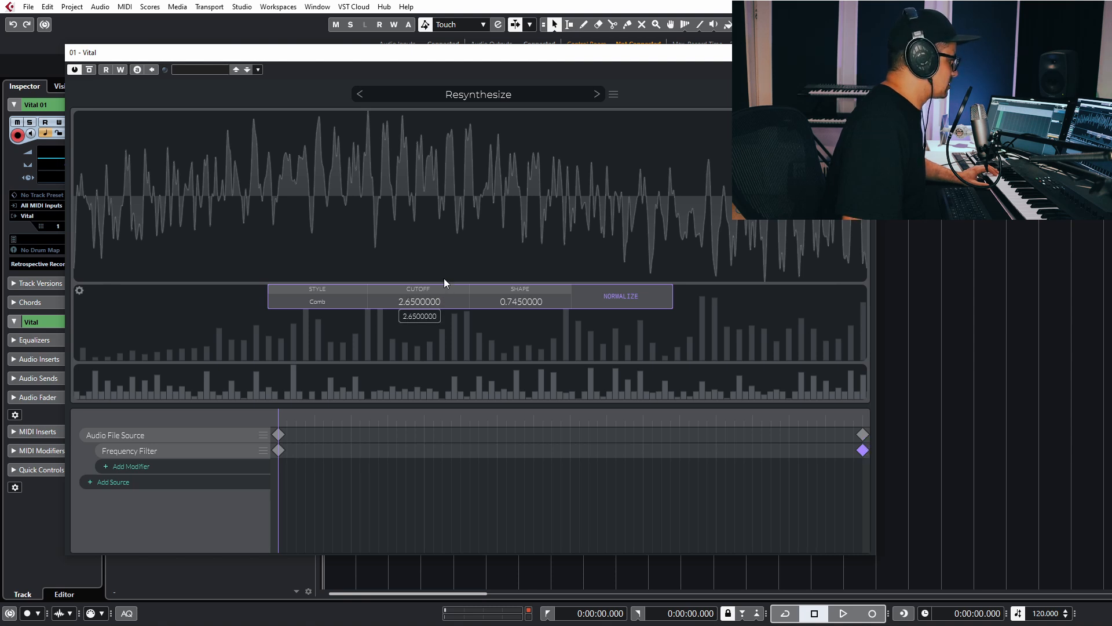
click(312, 418)
mouse_move(376, 434)
mouse_down()
mouse_move(614, 464)
mouse_move(875, 458)
mouse_move(547, 475)
mouse_move(288, 425)
mouse_move(82, 332)
mouse_up()
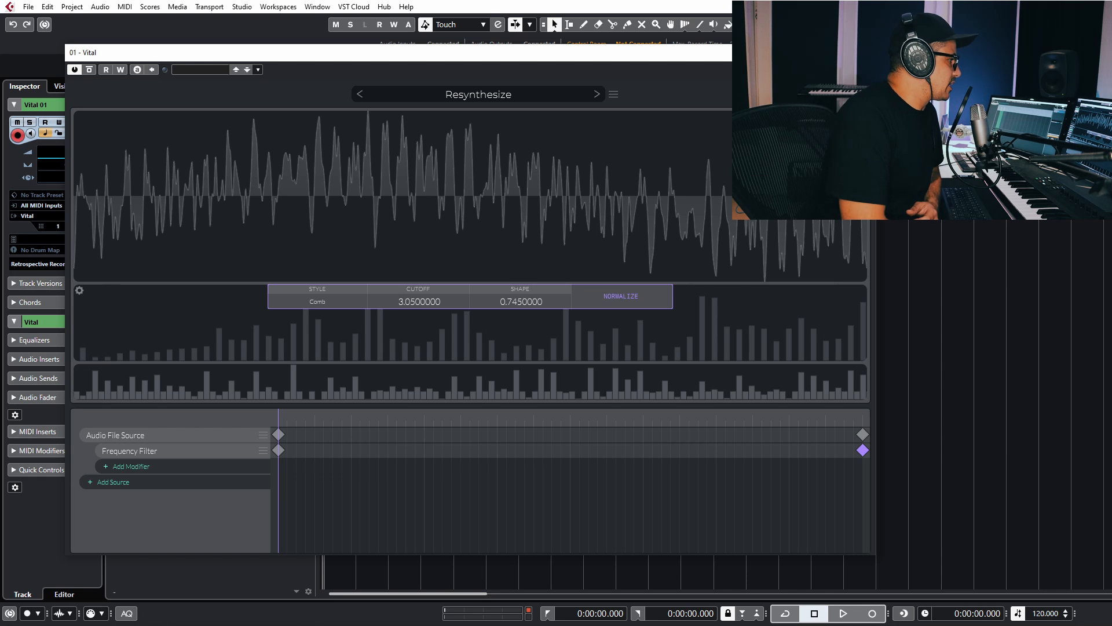
click(857, 93)
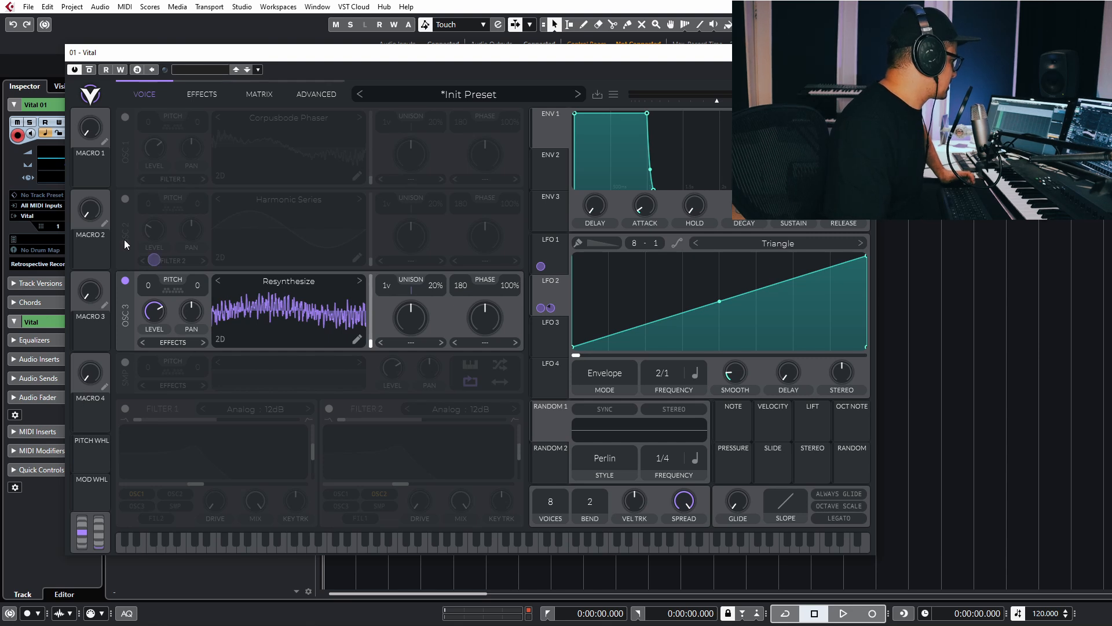
Switch off Oscillator 3, initialize the preset, then close and reopen the Vital window.
click(124, 280)
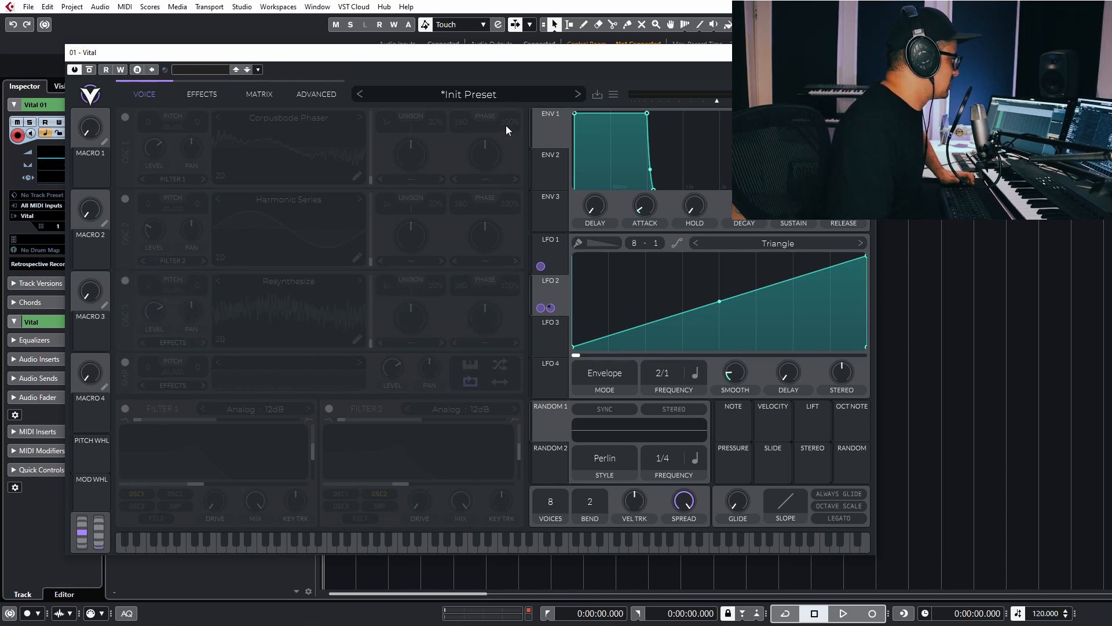
click(509, 90)
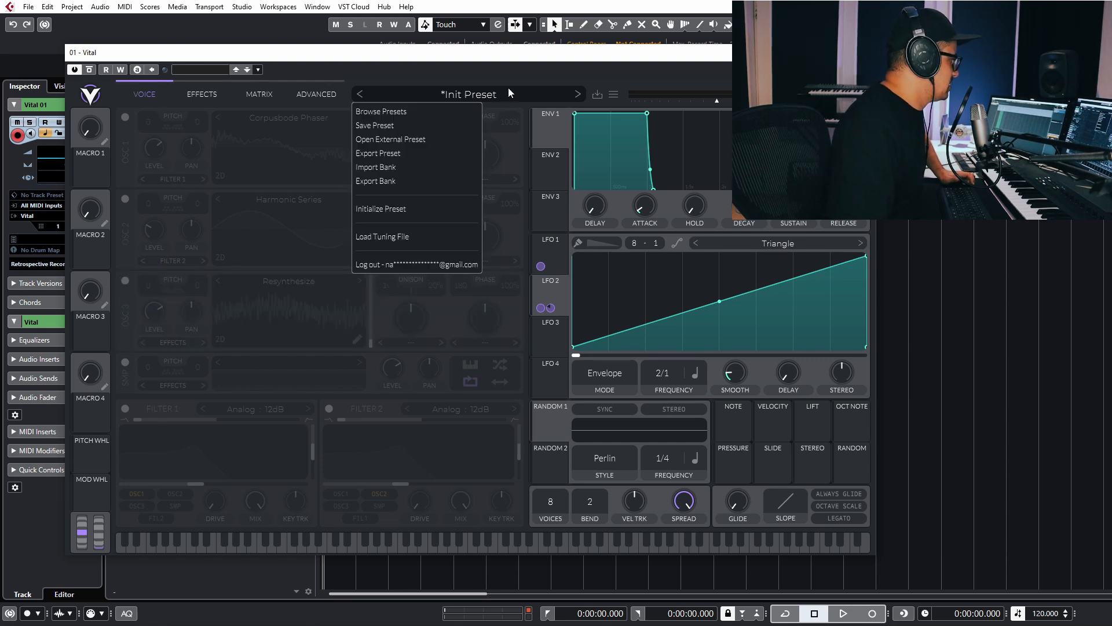
click(387, 208)
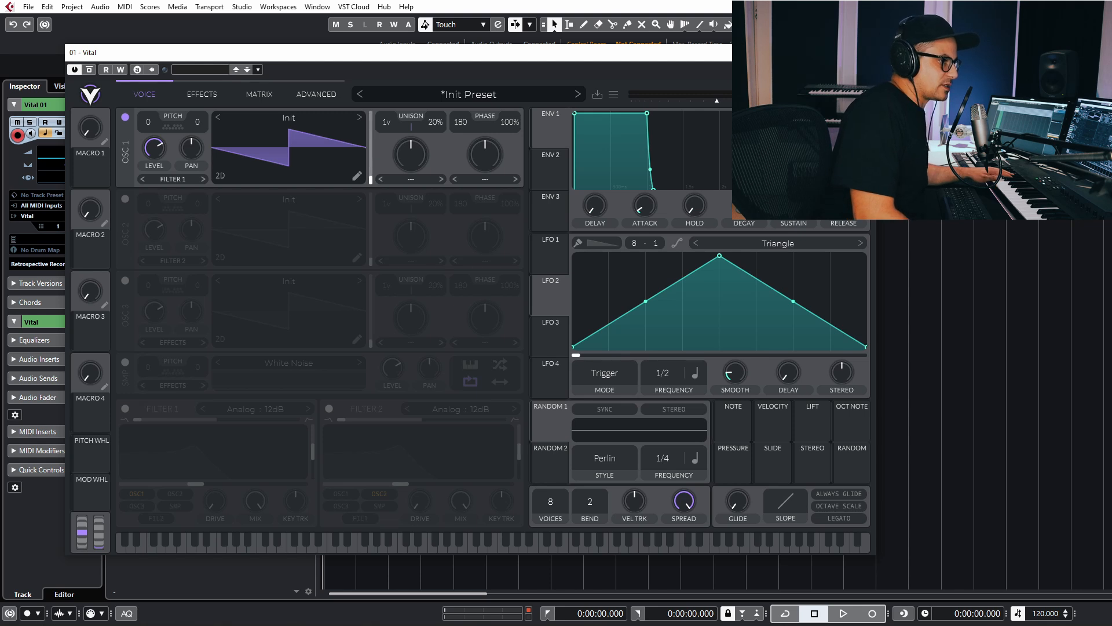
click(863, 52)
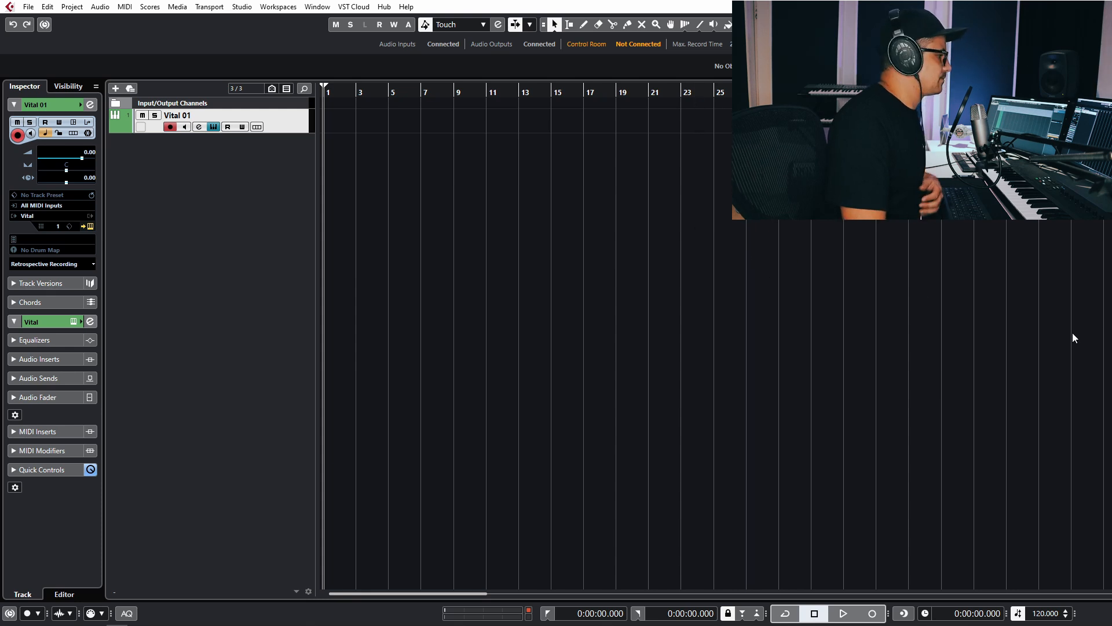
click(887, 388)
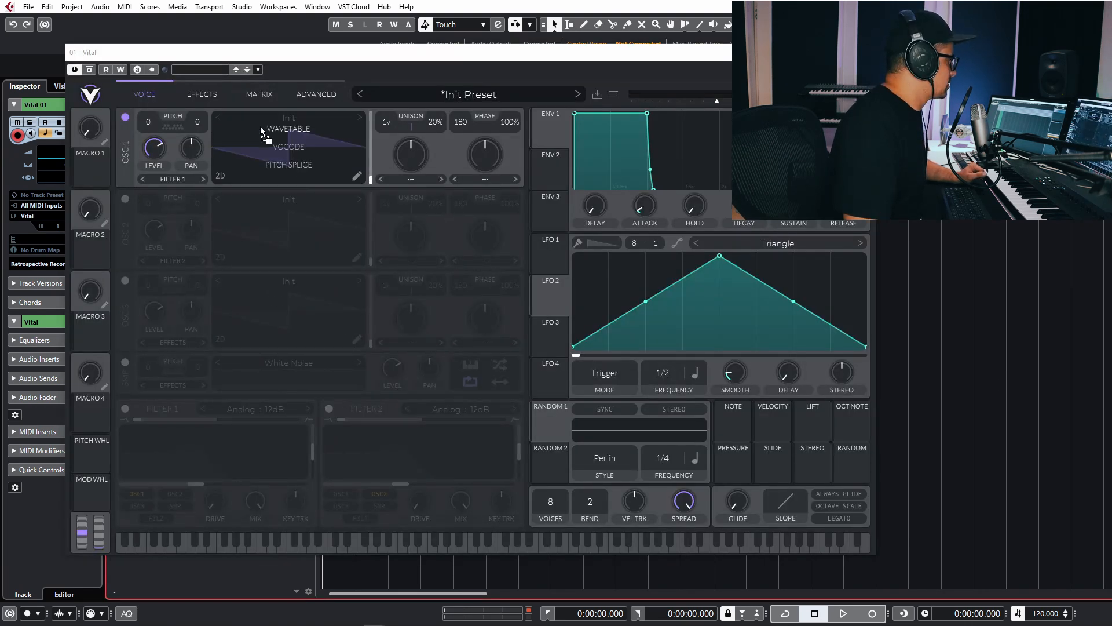
Drop the Chromaphone 3 Bells audio file onto Oscillator 1's wavetable and scan its frames.
drag(270, 168, 289, 121)
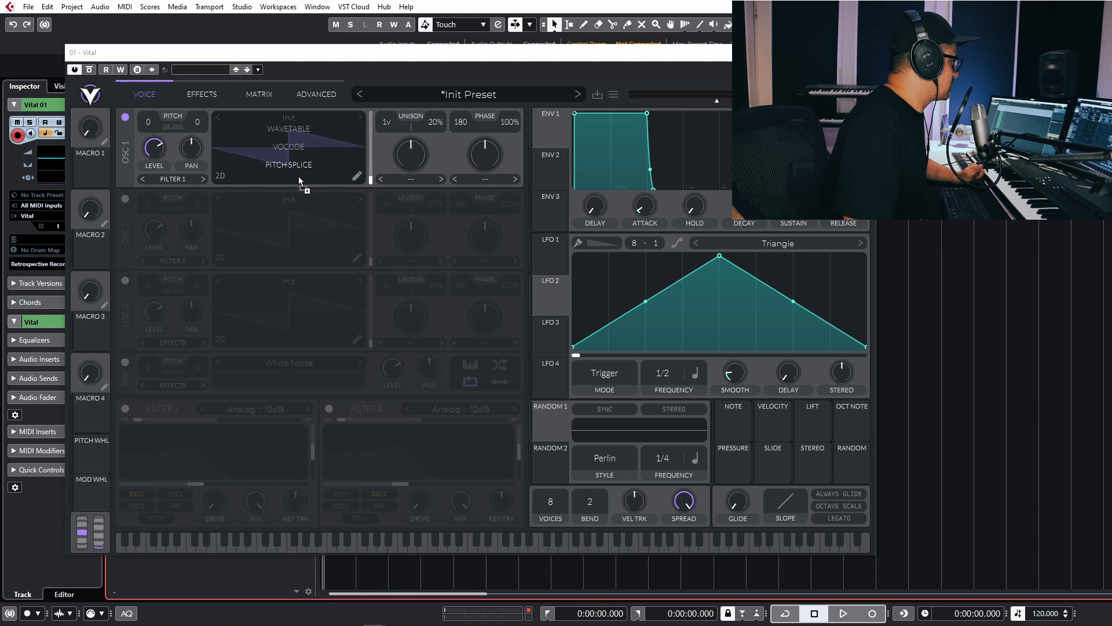
drag(286, 169, 340, 183)
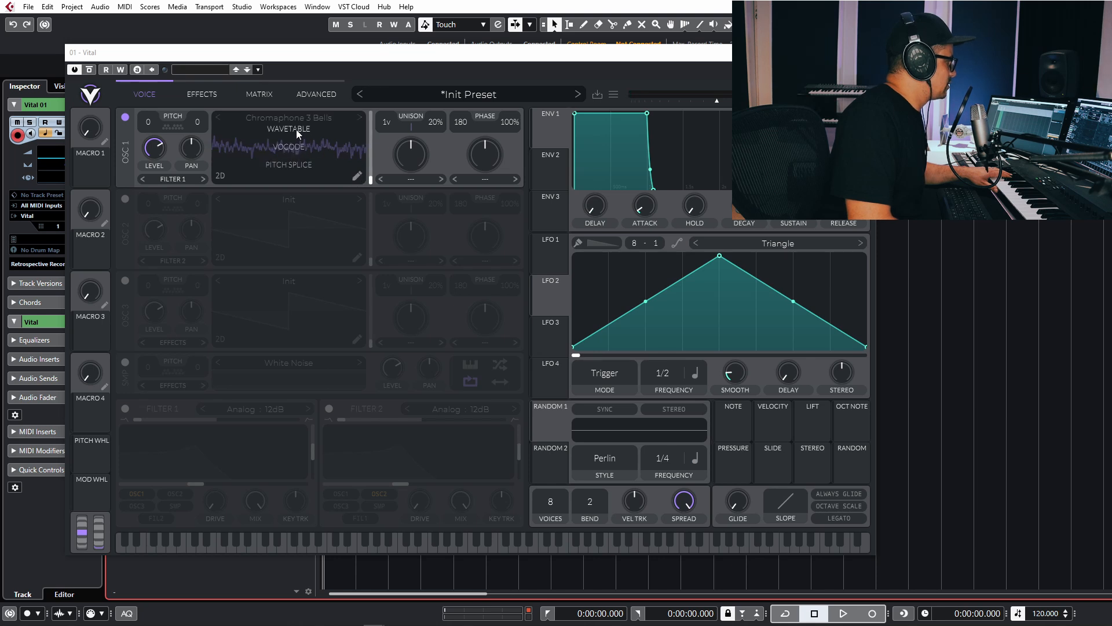
drag(296, 130, 298, 180)
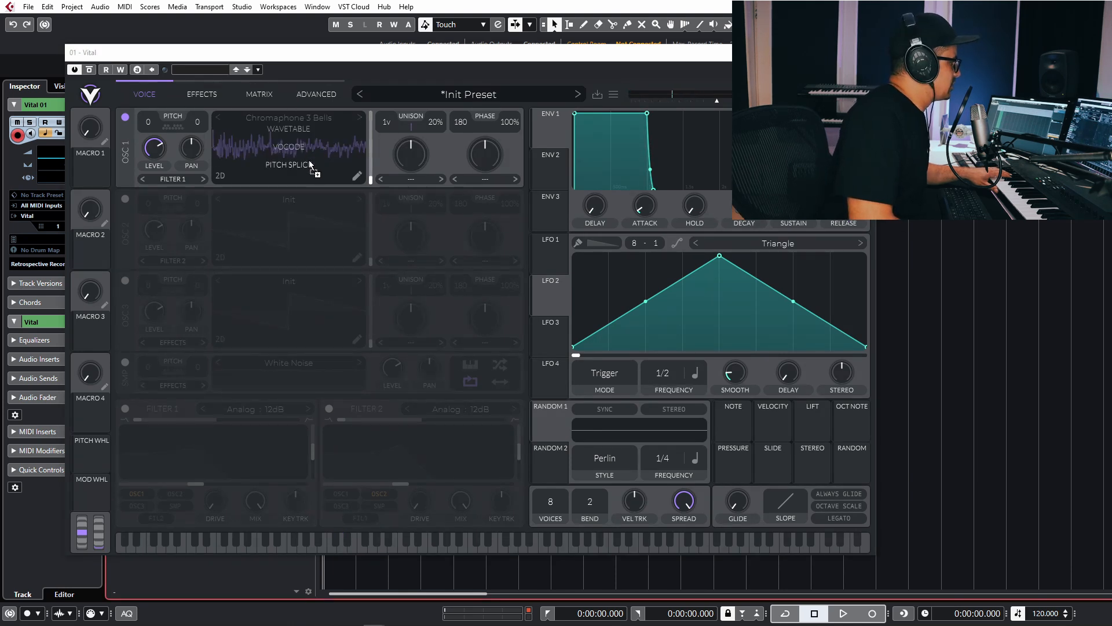
Reload the bell audio into Oscillator 1, move to a later frame, and inspect it in the editor.
drag(310, 164, 321, 174)
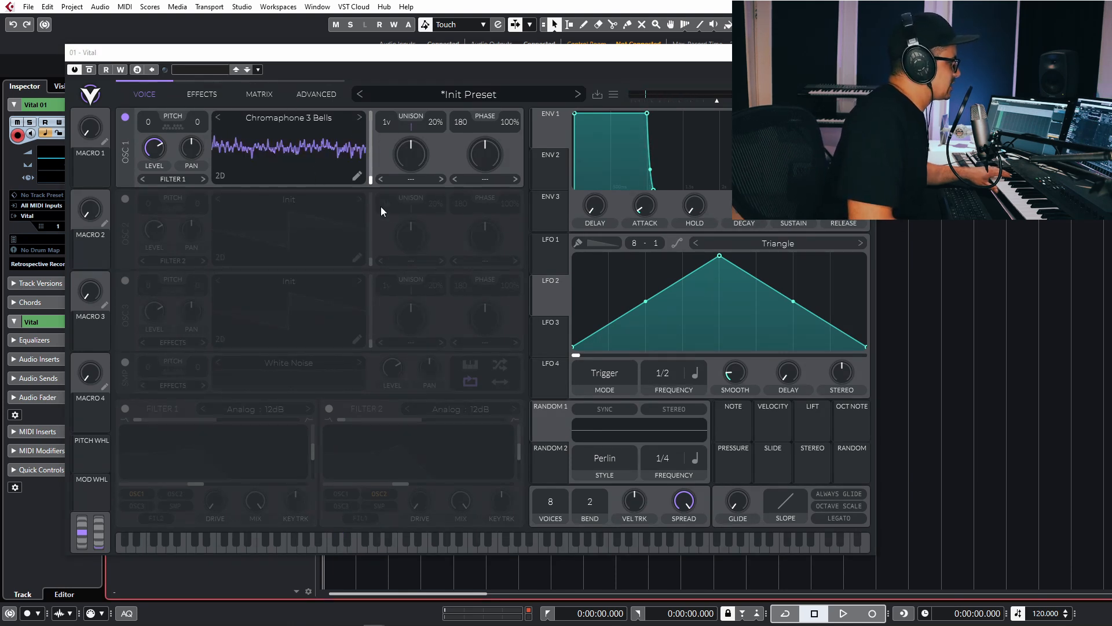
drag(246, 168, 272, 65)
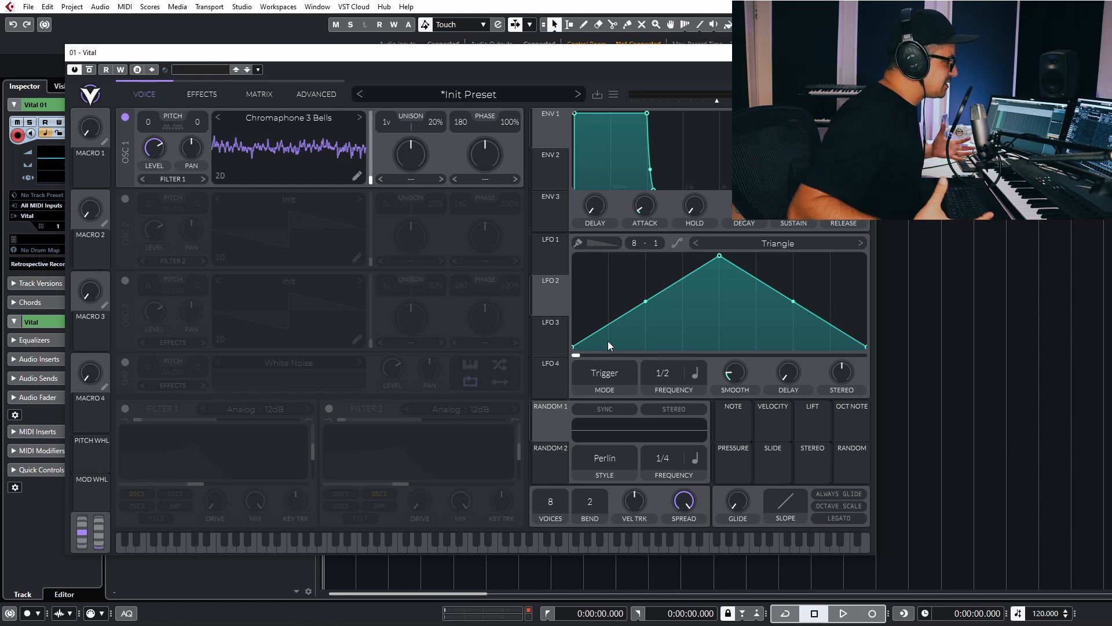
click(360, 182)
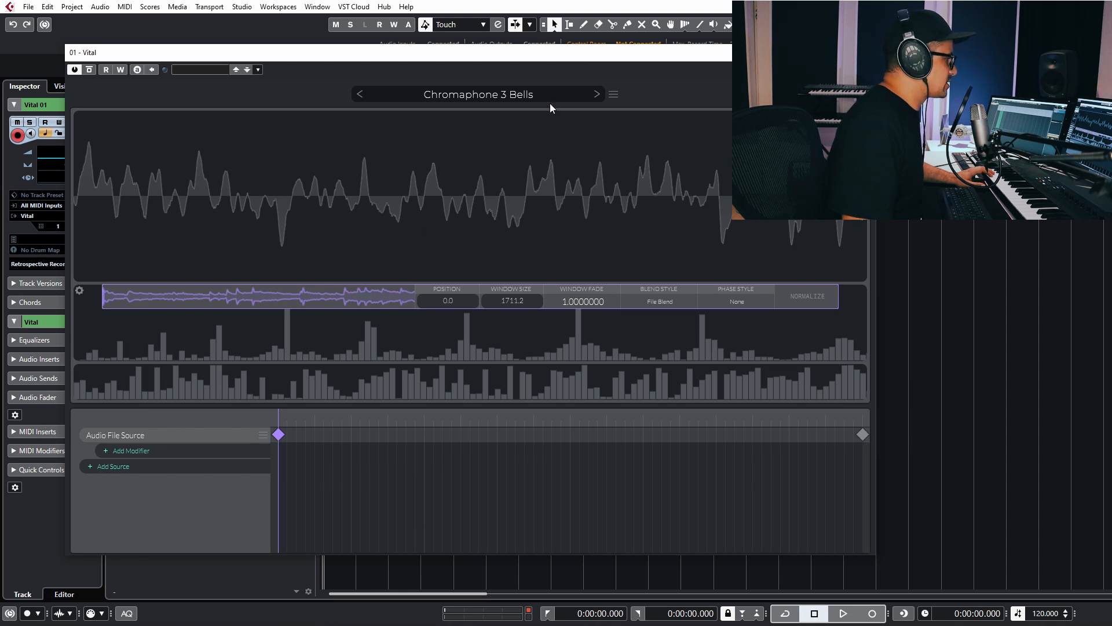
click(857, 94)
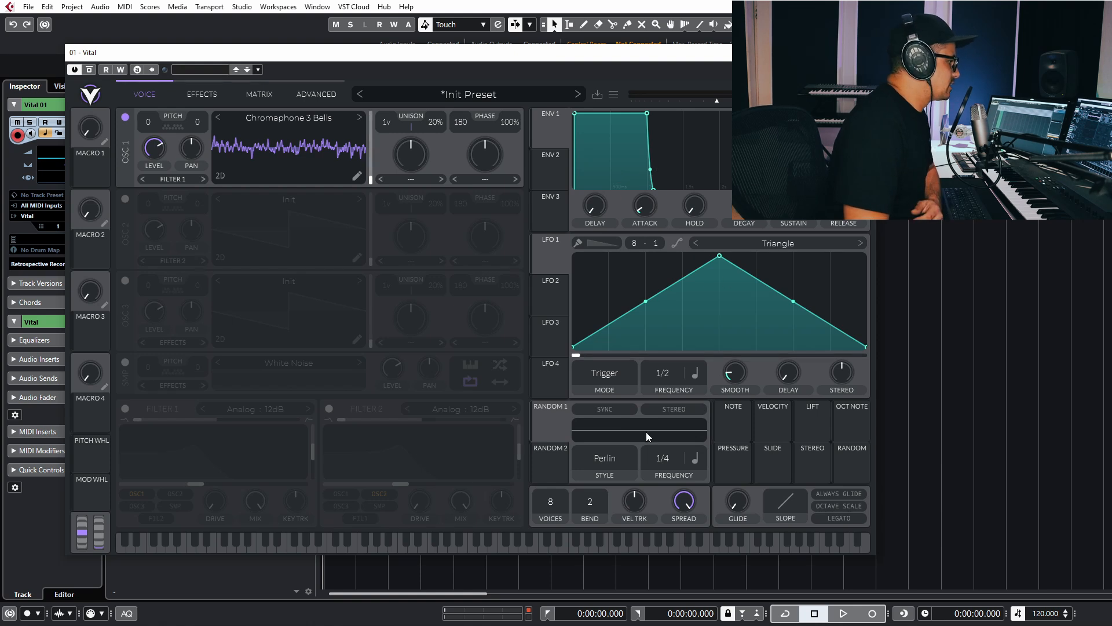
Route LFO 1 to Oscillator 1's wavetable frame at 4/1 with a peaked triangle shape.
drag(551, 259, 356, 148)
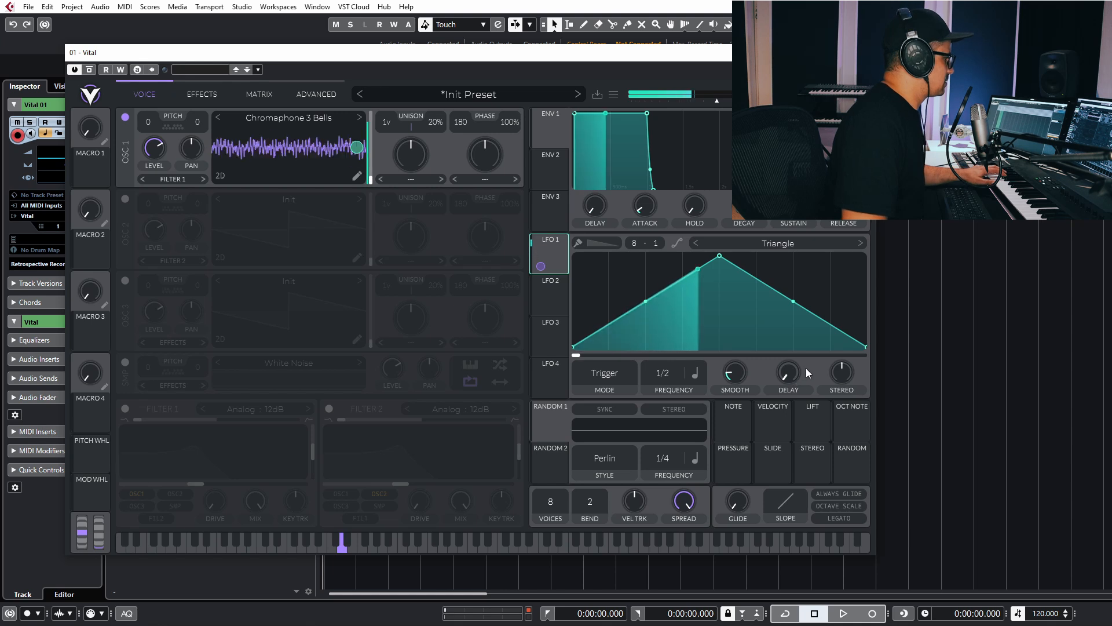
drag(659, 372, 657, 425)
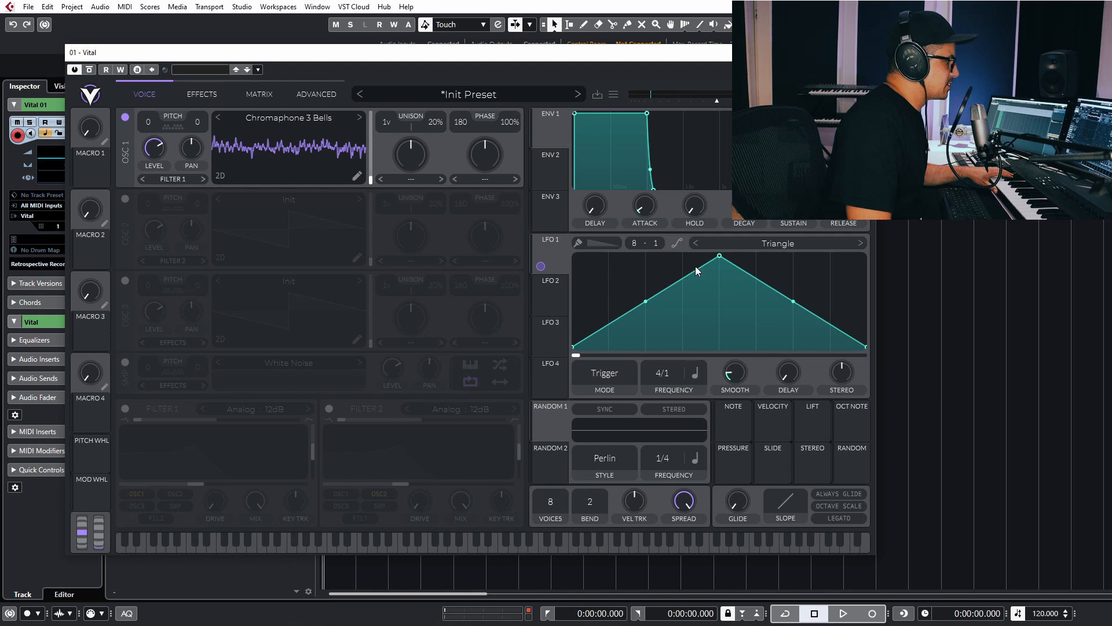
drag(704, 256, 402, 210)
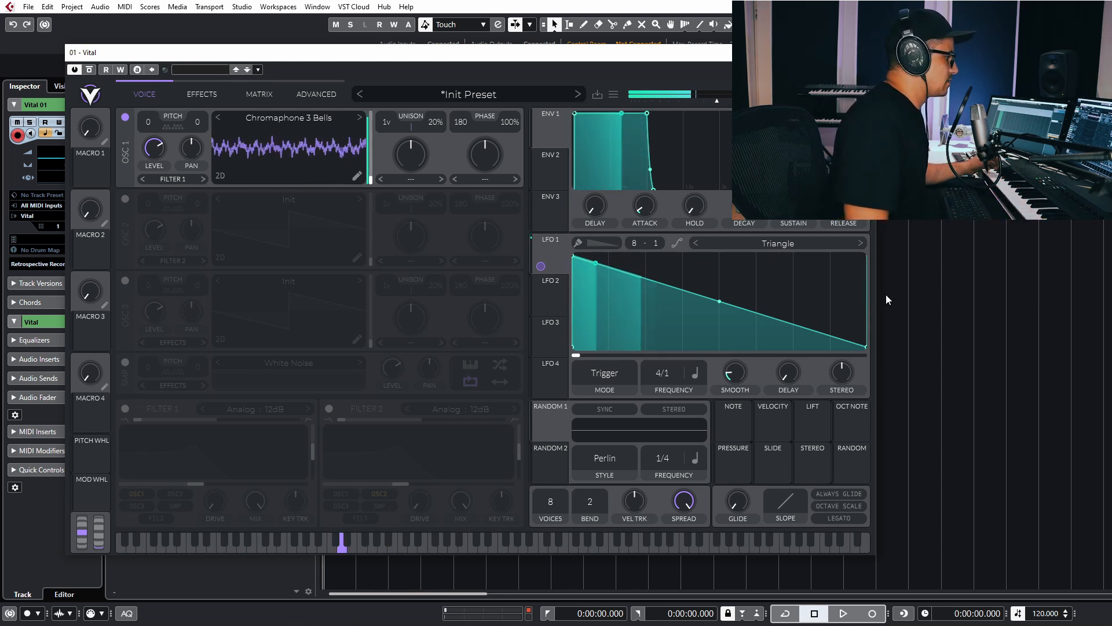
drag(574, 256, 716, 223)
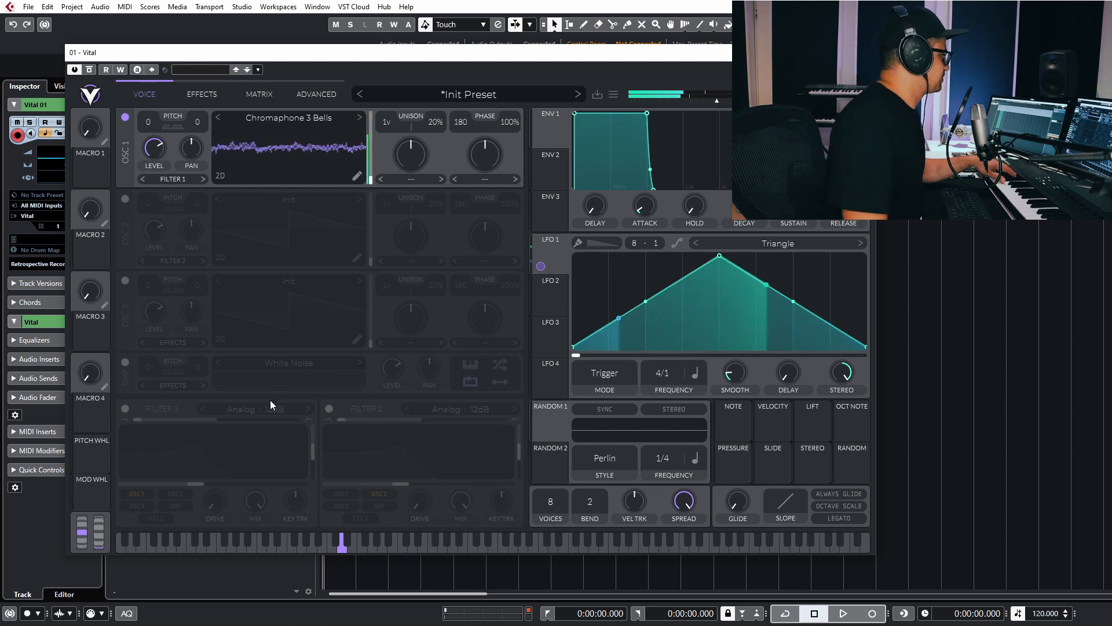
Turn on the Reverb and Delay effects.
click(213, 95)
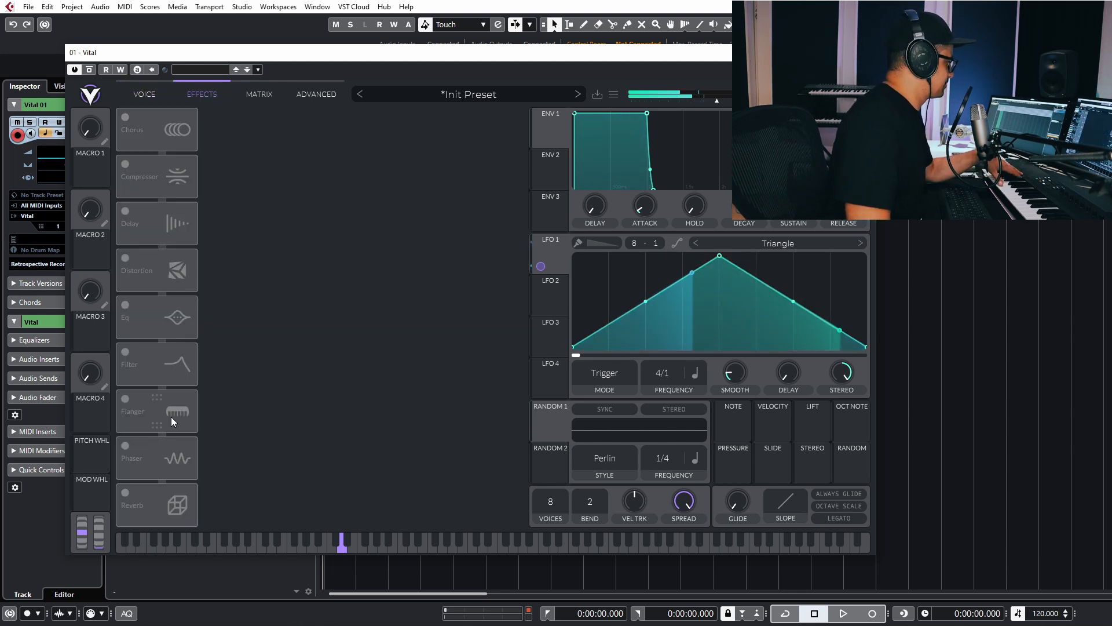
click(127, 500)
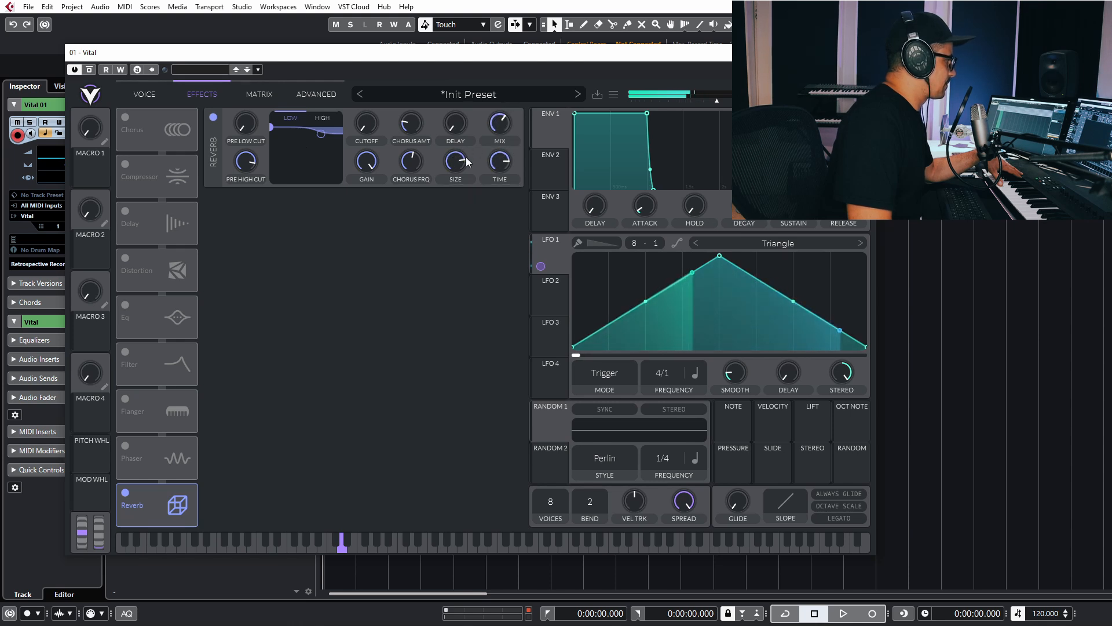
mouse_move(500, 129)
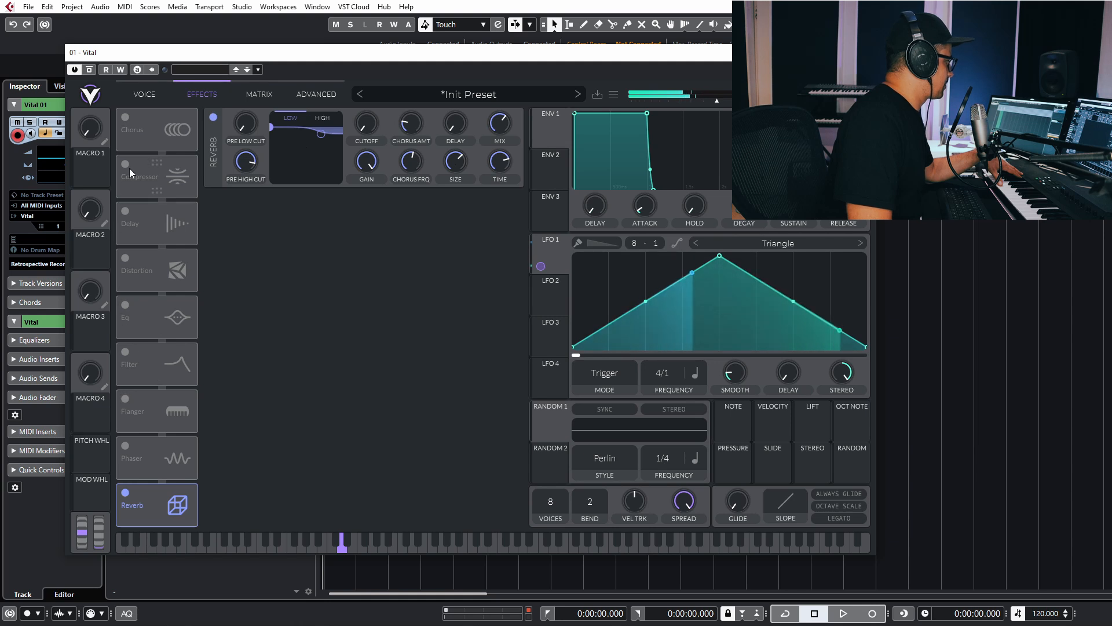
click(125, 211)
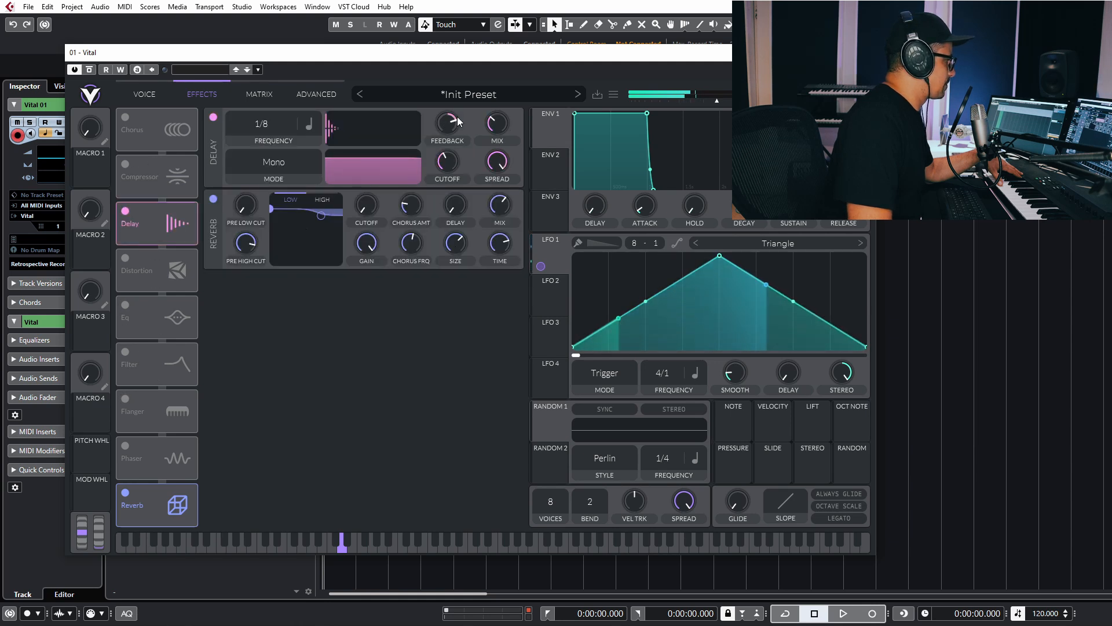
Switch the delay to Seconds, shorten it to about 0.023 secs, and raise feedback.
click(310, 126)
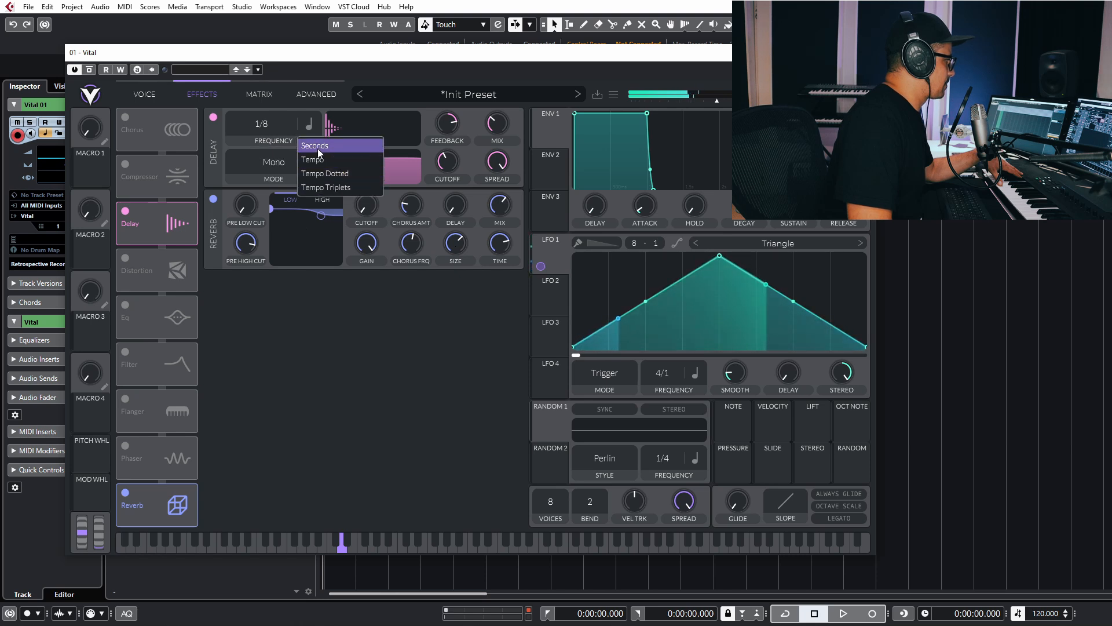
click(318, 148)
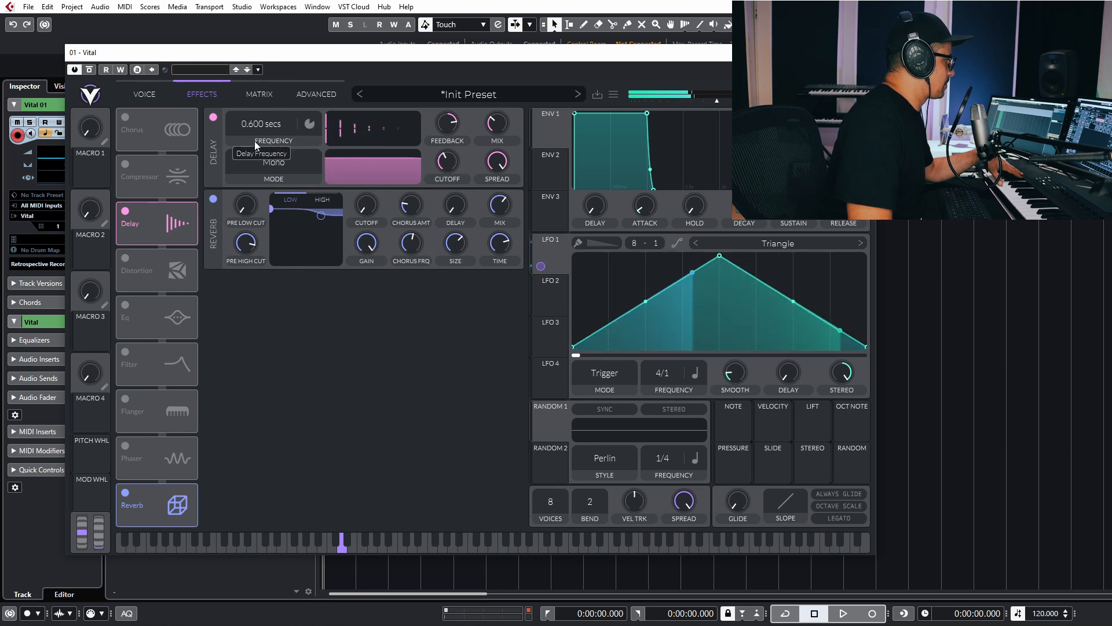
drag(255, 141, 259, 100)
drag(447, 128, 448, 112)
drag(268, 119, 269, 114)
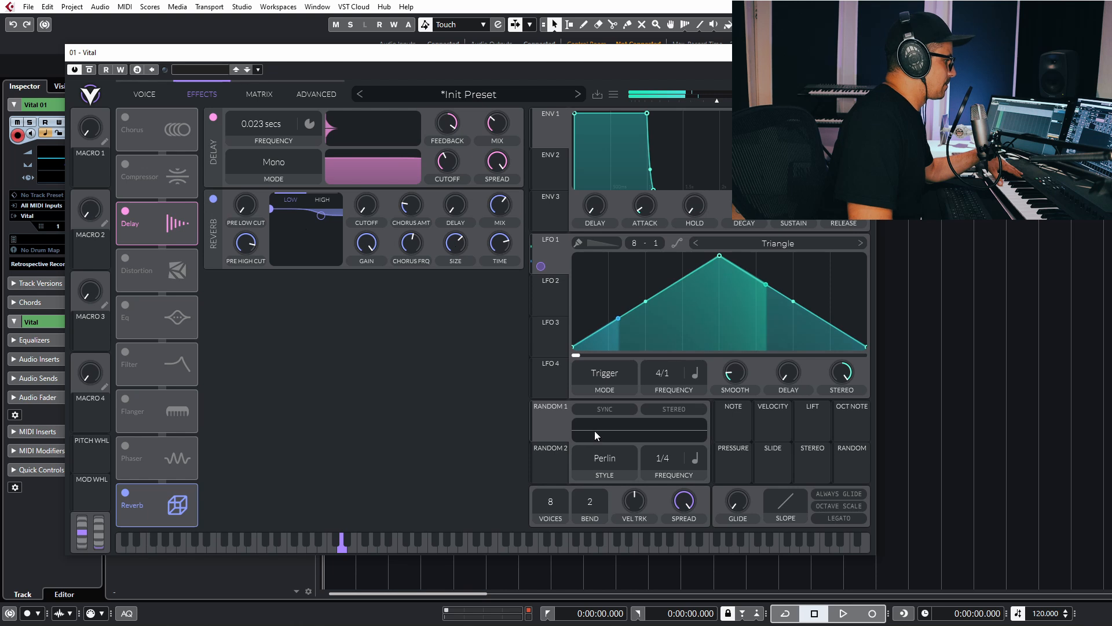
Set Random 1 to stereo, route it to the delay frequency, and run it at 4/1.
click(674, 410)
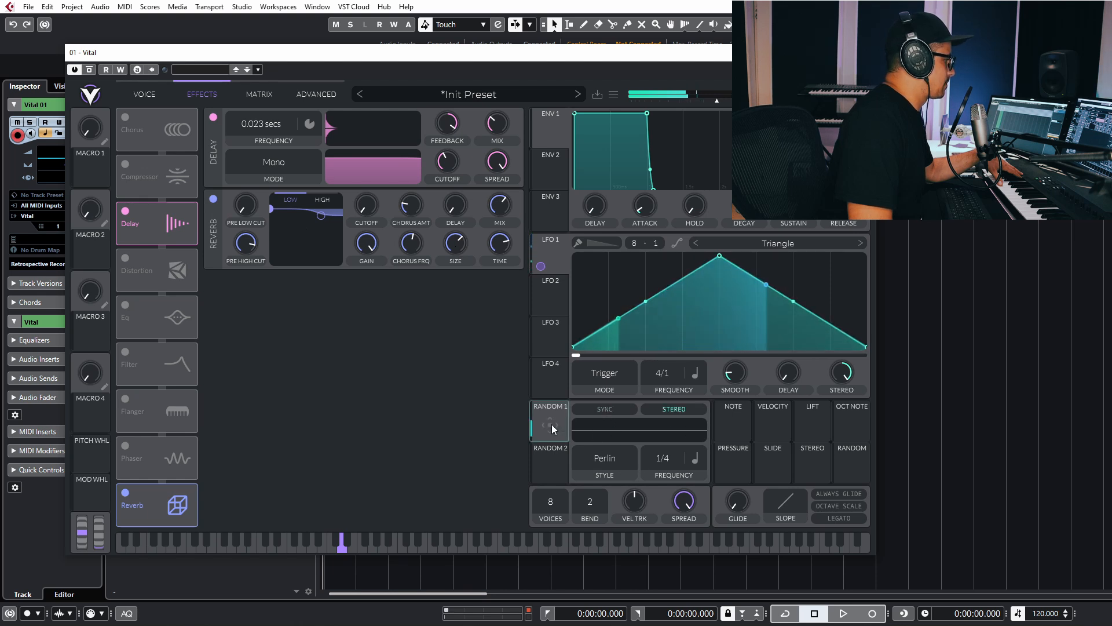
drag(541, 433, 272, 131)
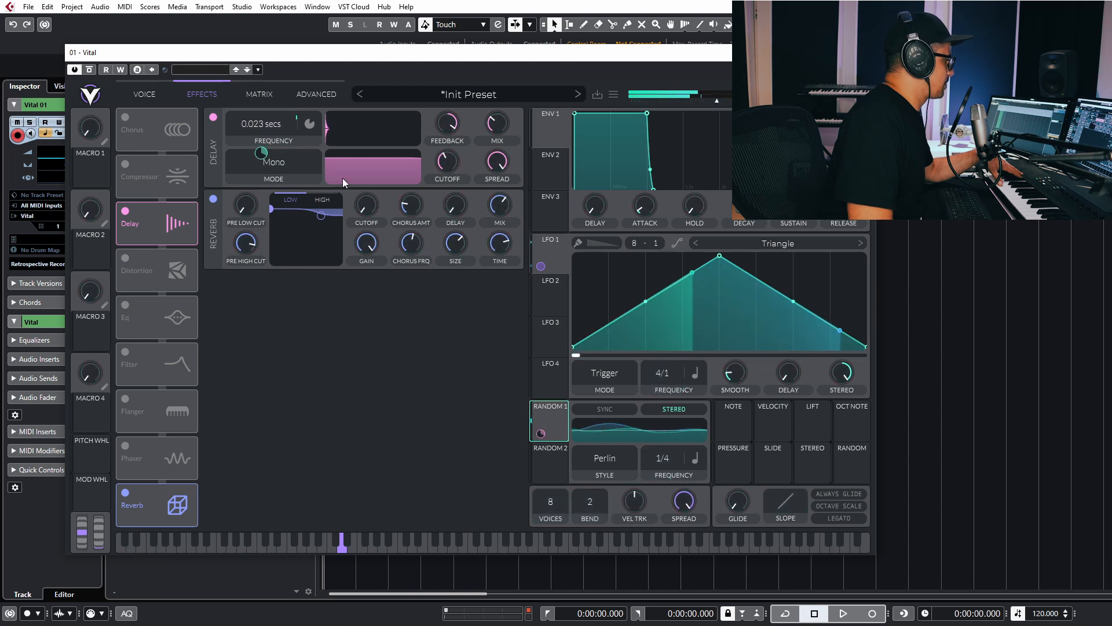
drag(669, 468, 670, 590)
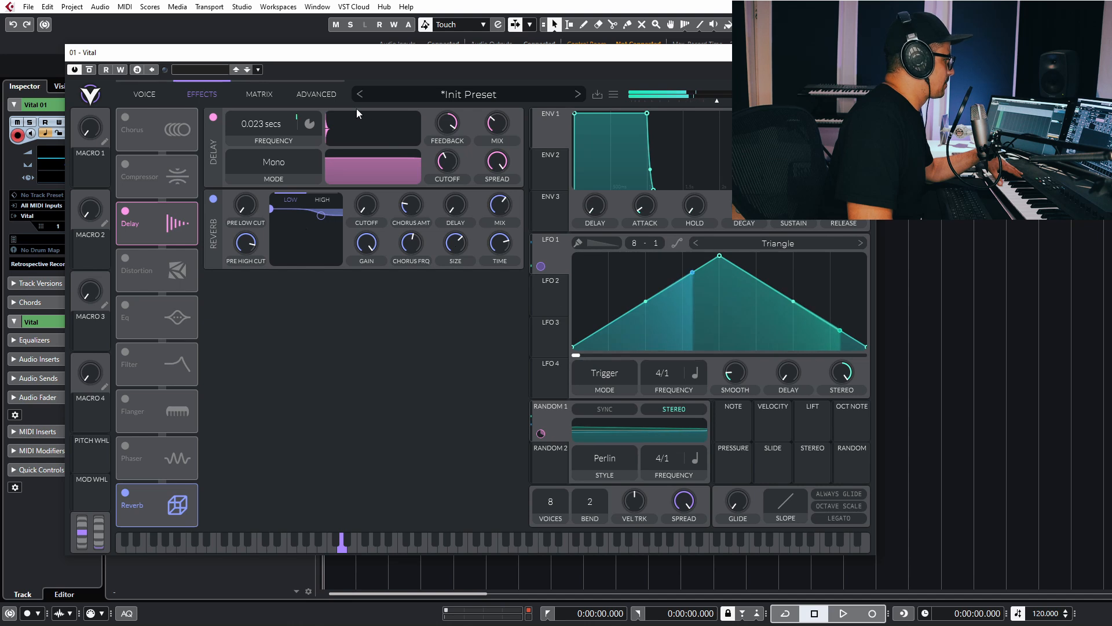
Retune the delay time to about 0.040 secs and raise its feedback further.
click(311, 125)
click(229, 125)
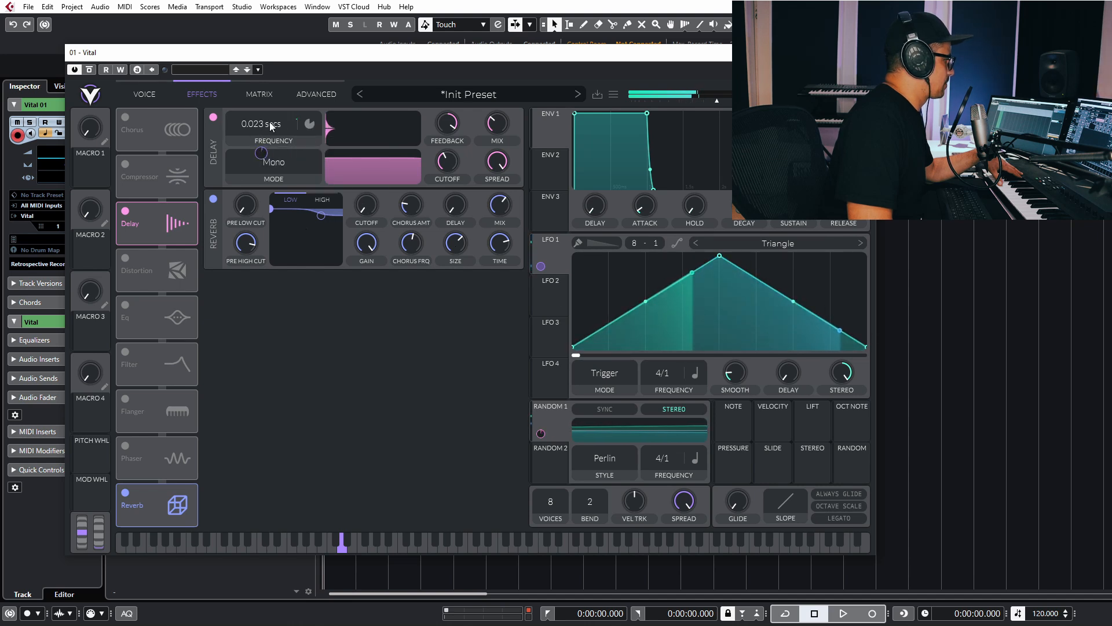
drag(270, 123, 270, 131)
drag(442, 126, 445, 119)
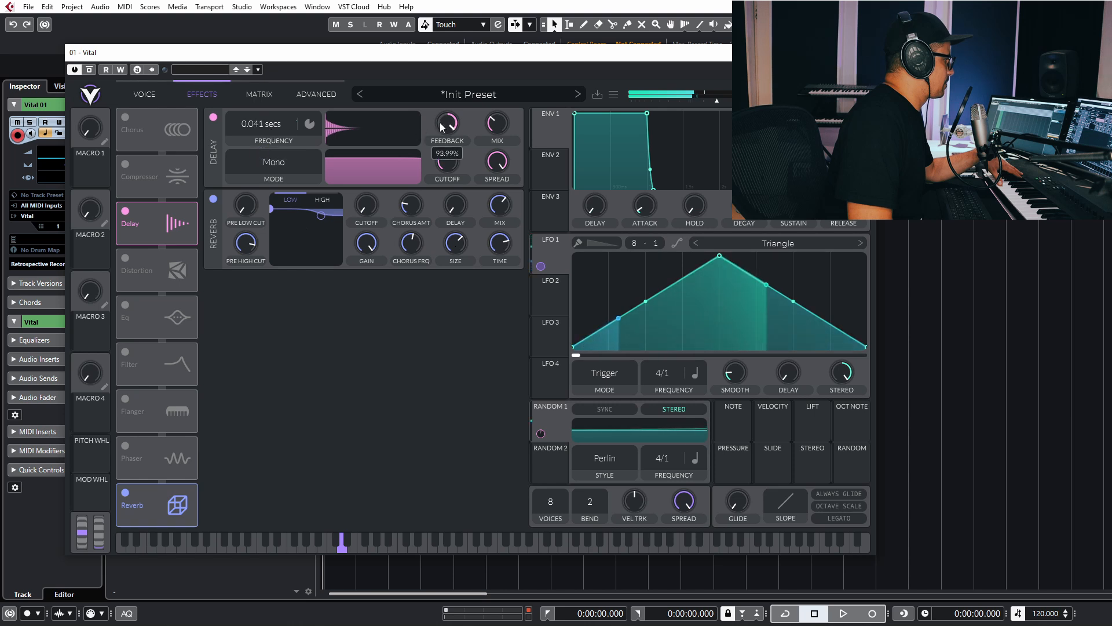
drag(250, 125, 249, 124)
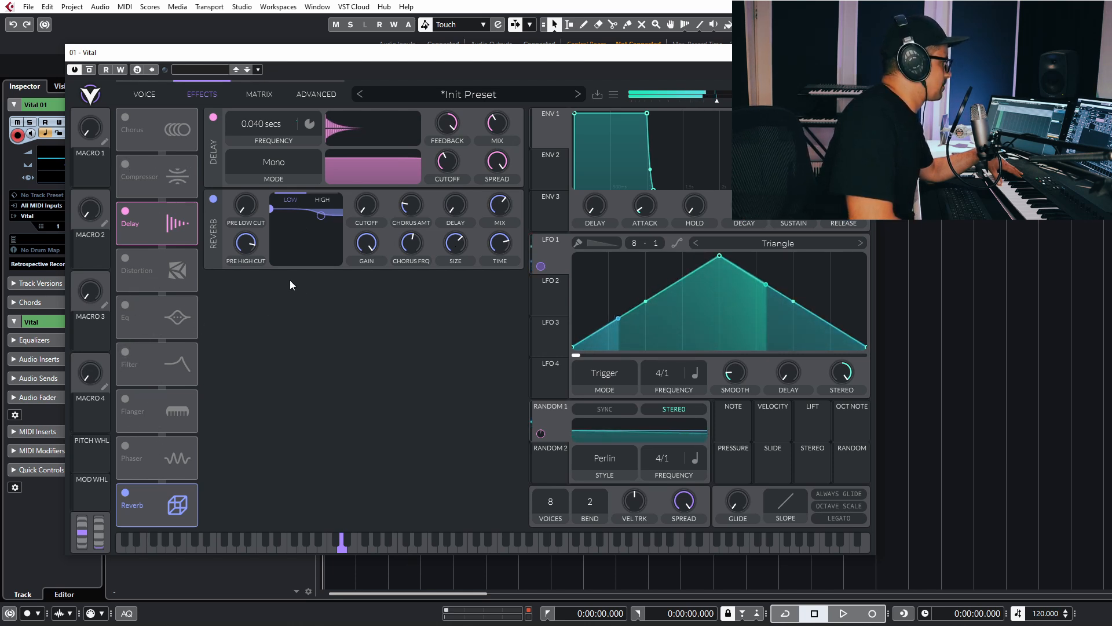
Route Random 2 to Oscillator 1's level as stereo modulation at a 4/1 rate.
click(144, 94)
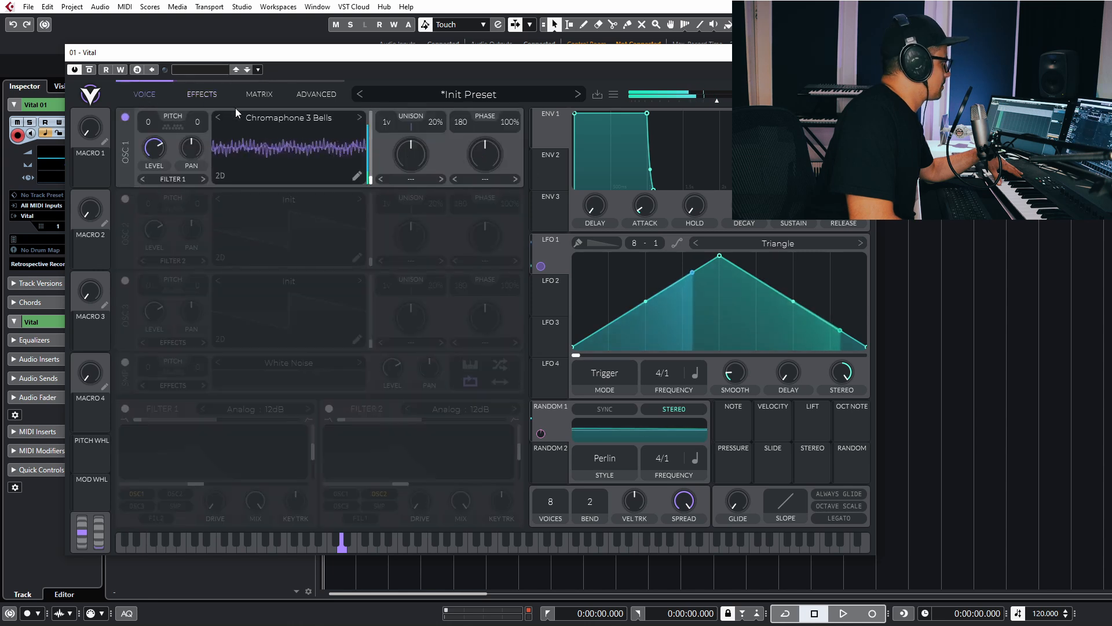
click(553, 464)
drag(551, 468, 152, 144)
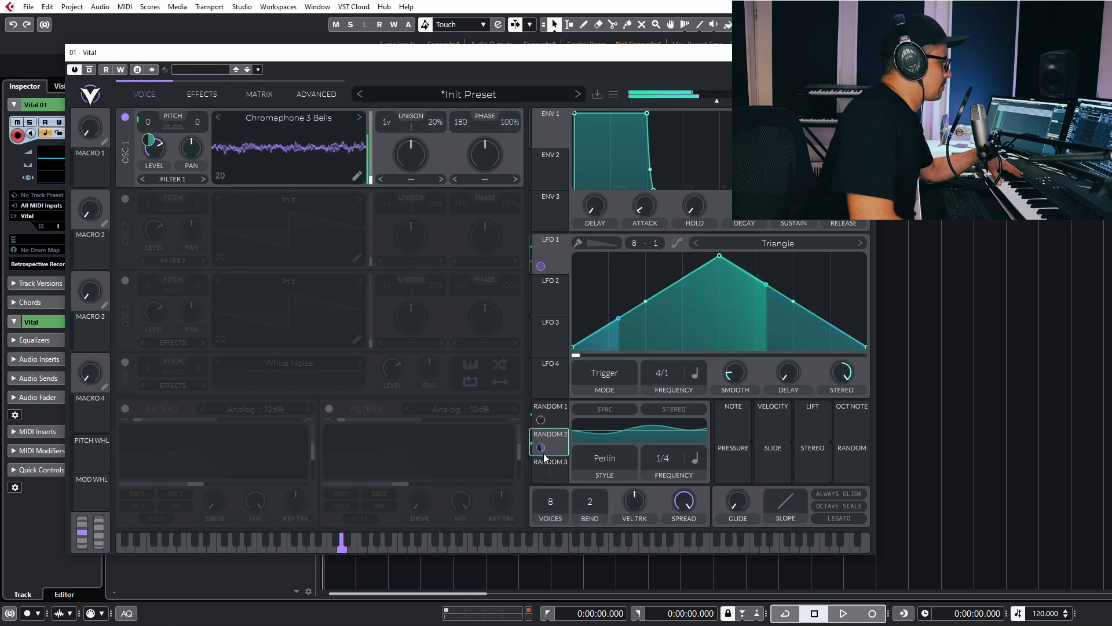
right_click(148, 143)
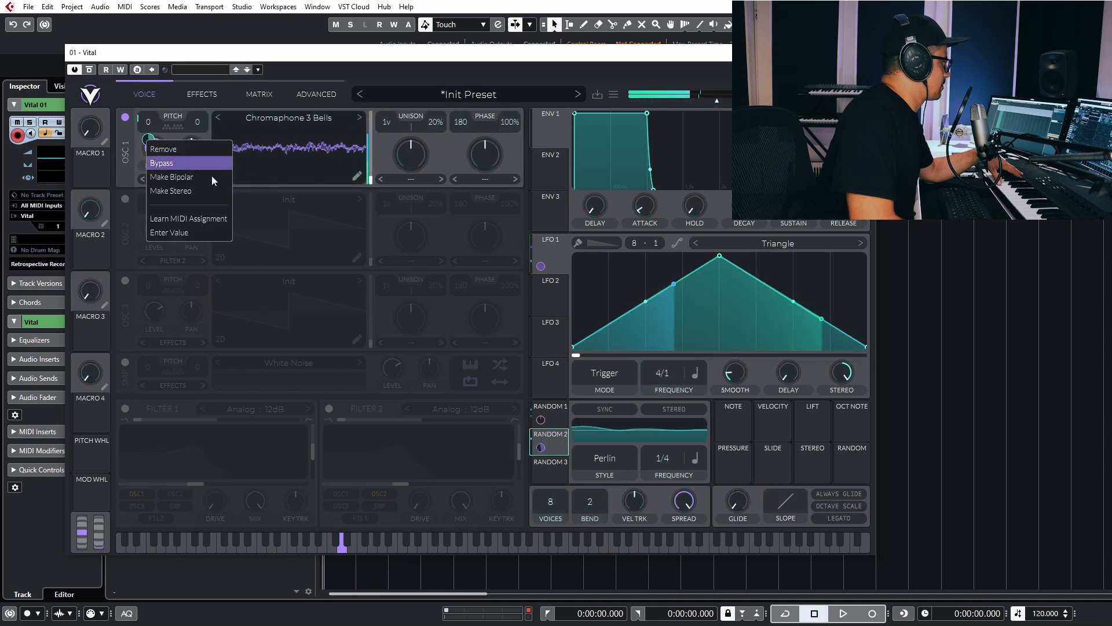
click(168, 176)
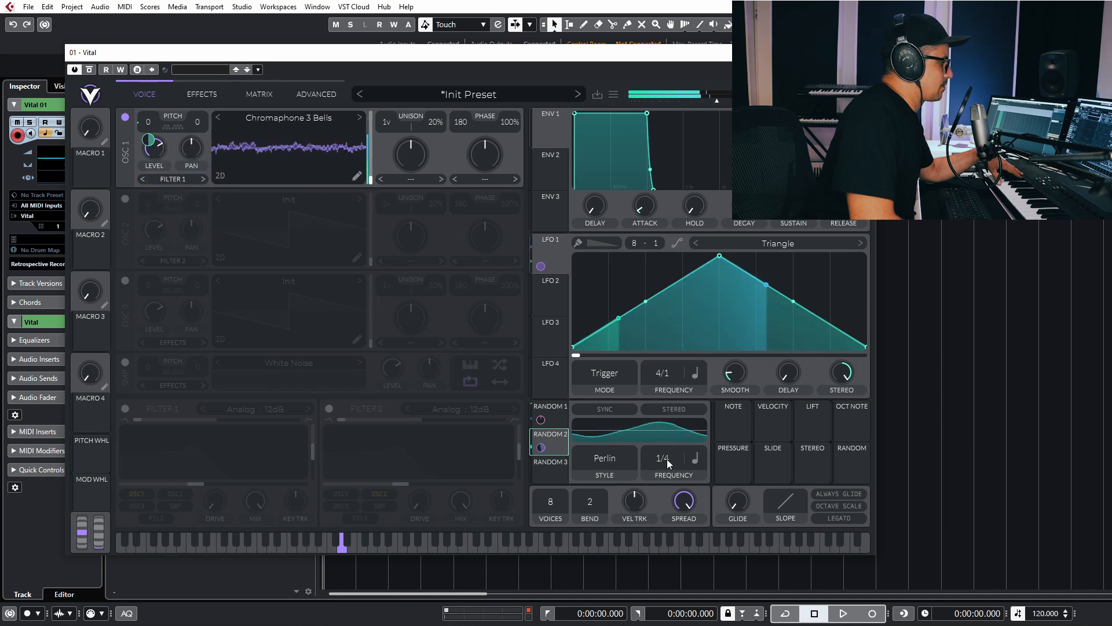
drag(666, 459, 673, 623)
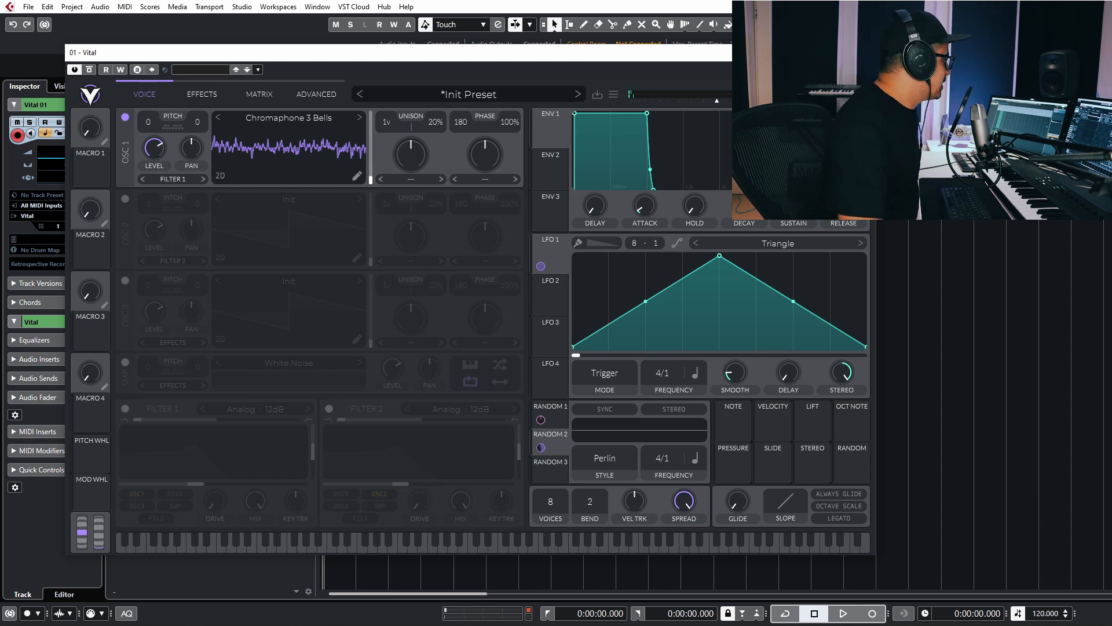
Generate a TTWT text-to-wavetable on Oscillator 1 from 'AAEEEIOOUEAOUAQUEUO' in Italian (it-IT).
right_click(311, 147)
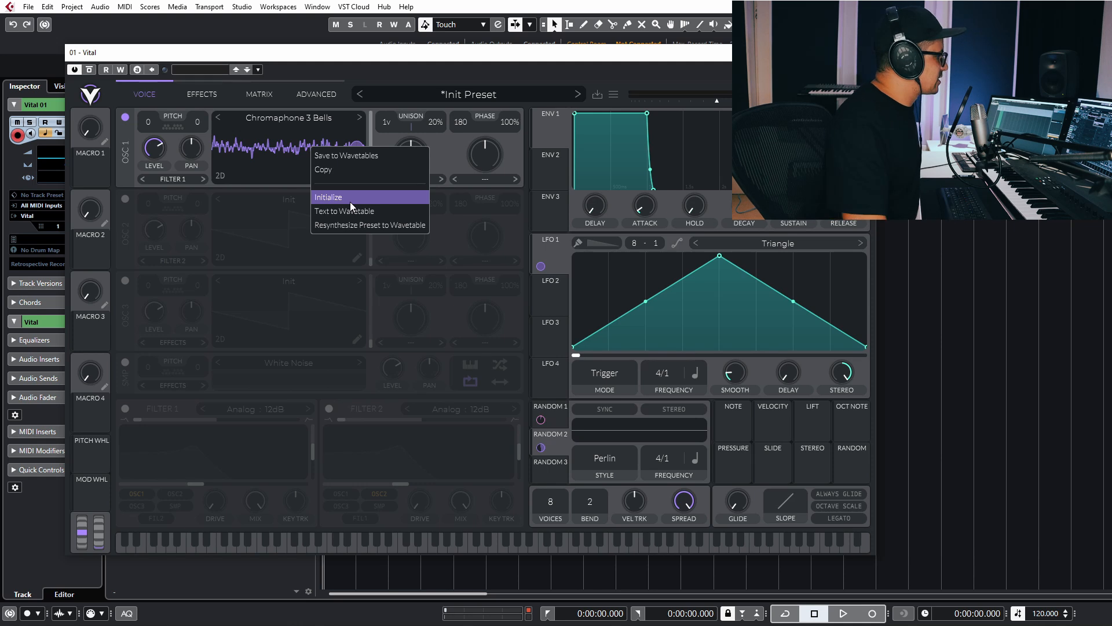
click(329, 211)
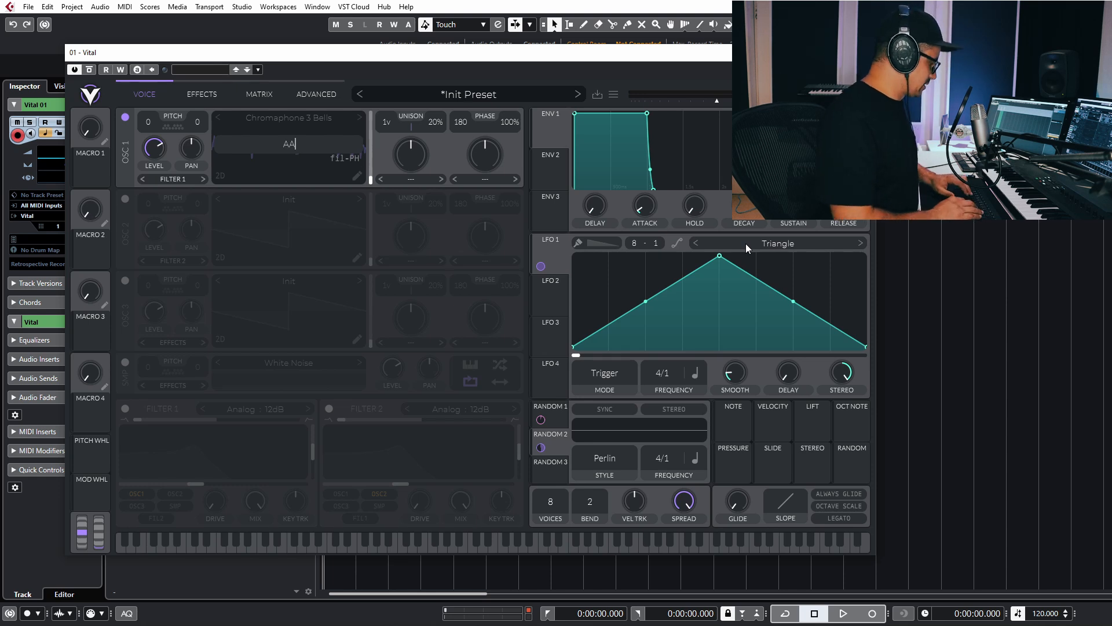
text(AEEE)
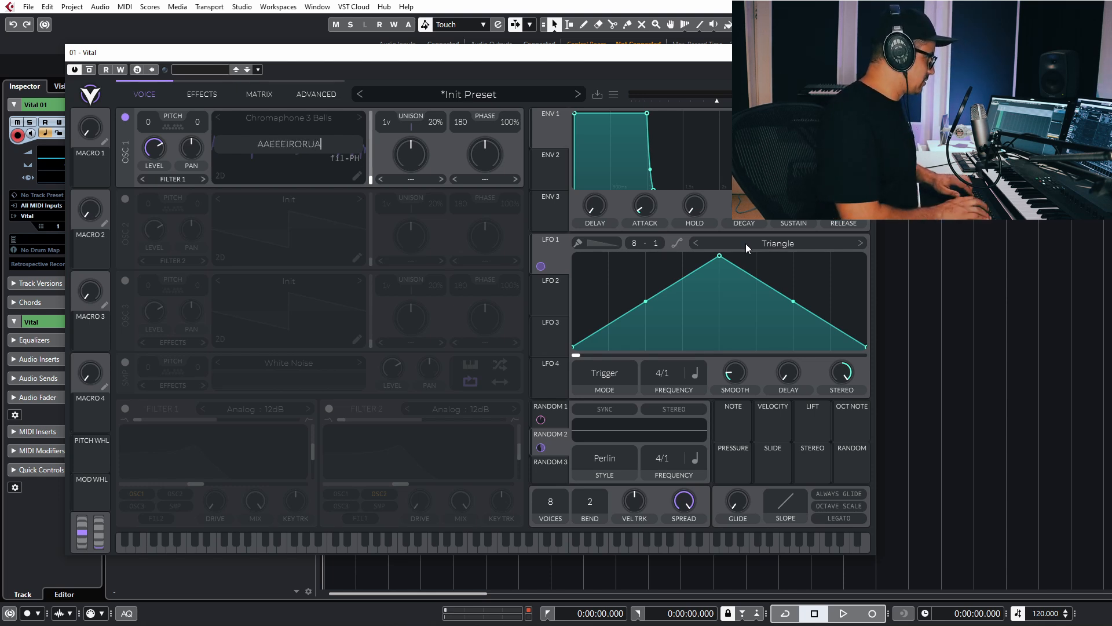
text(IRO)
key(BackSpace)
key(BackSpace)
text(O)
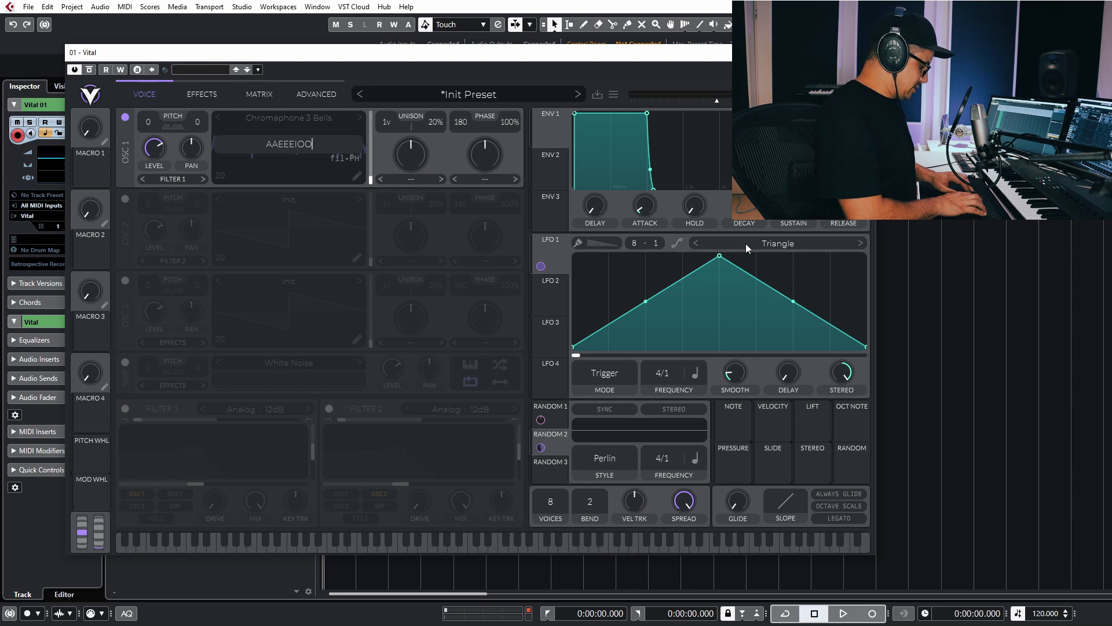
text(OUEAOUAOUEUO)
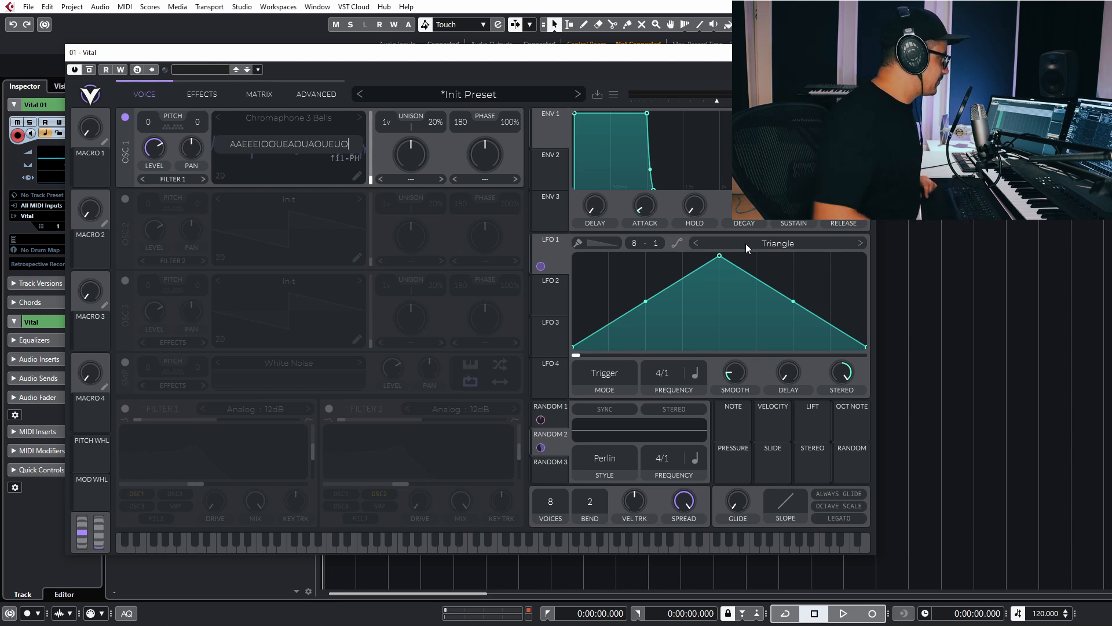
click(340, 158)
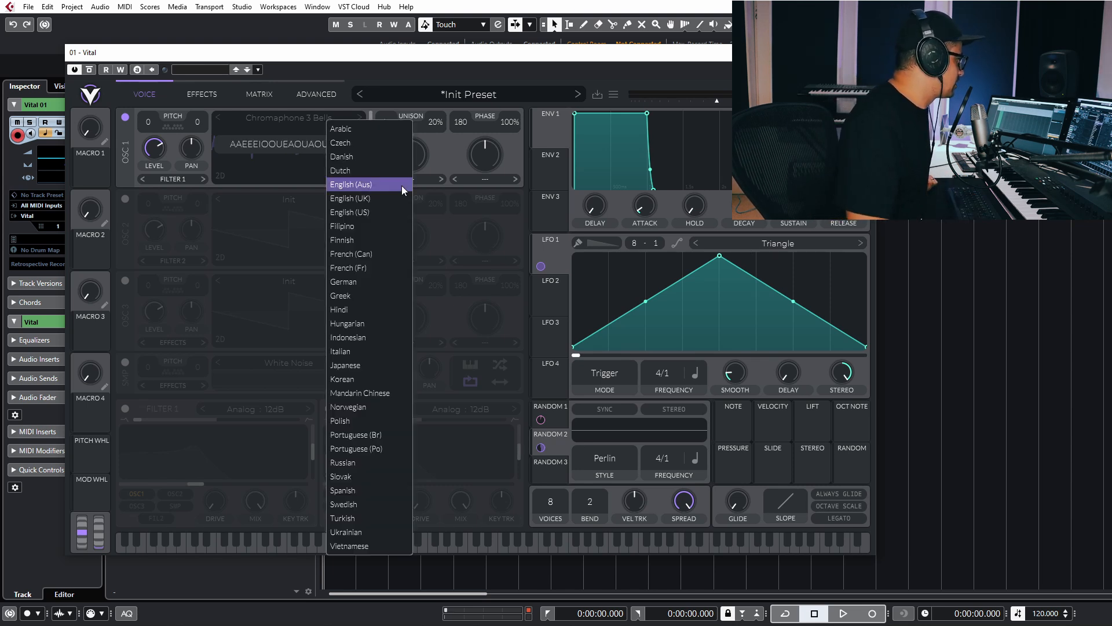
click(367, 350)
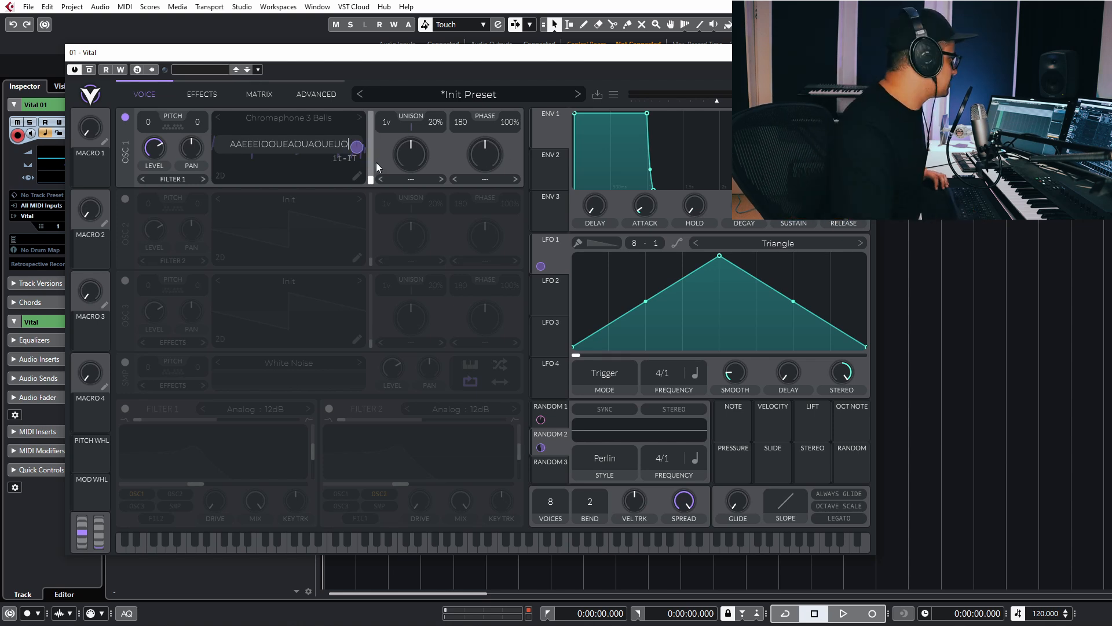
key(Return)
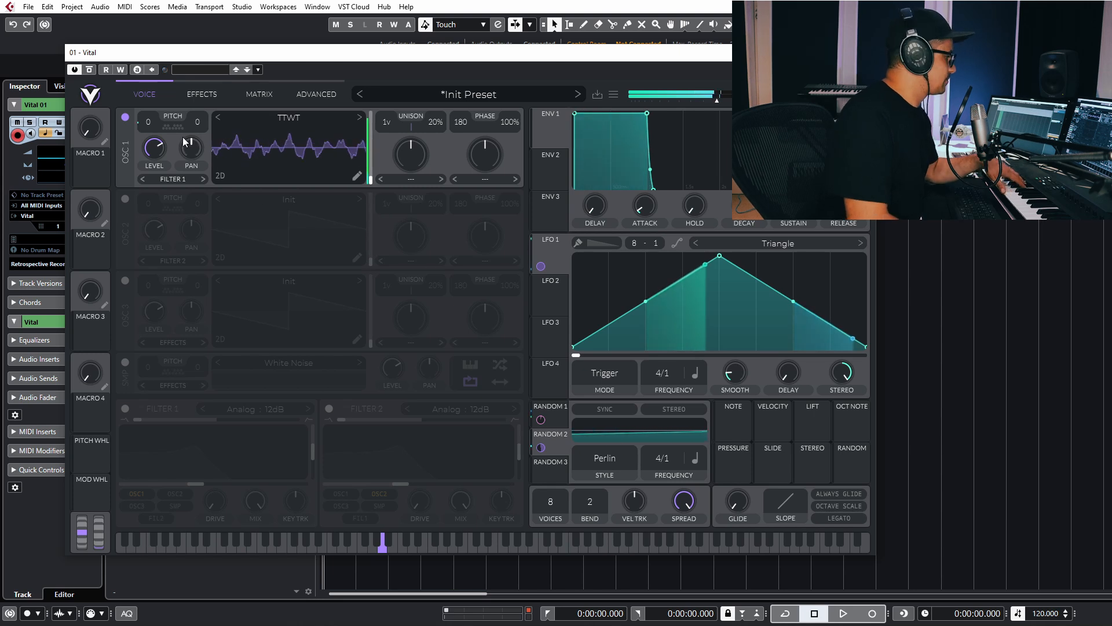
Bypass the LFO 1, Random 1 and Random 2 routings in the modulation matrix.
click(262, 93)
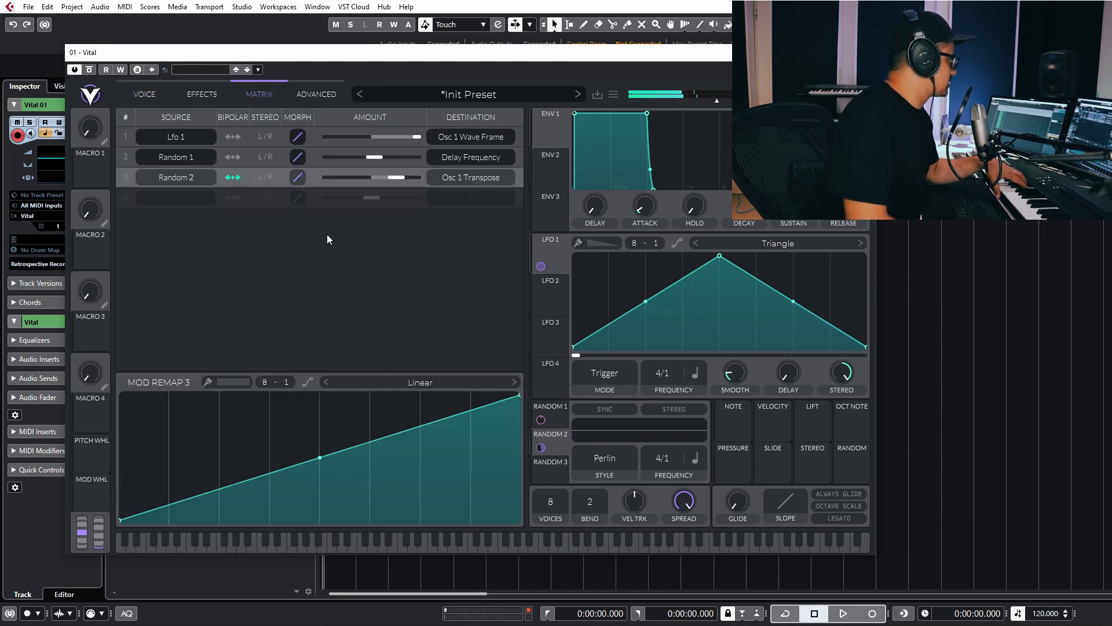
click(127, 179)
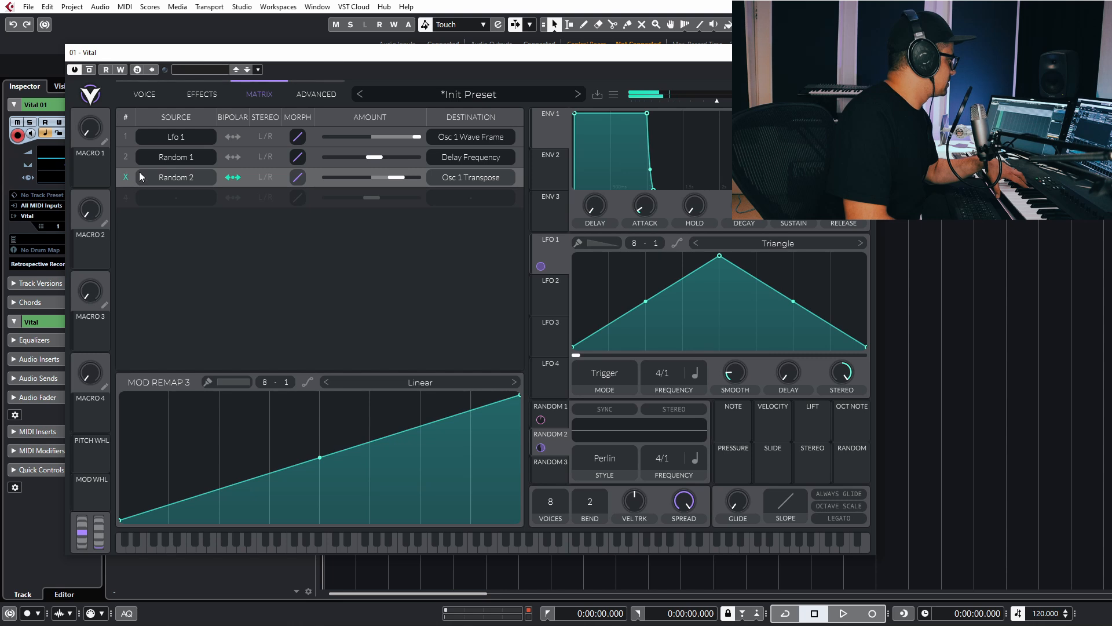
click(127, 157)
click(127, 138)
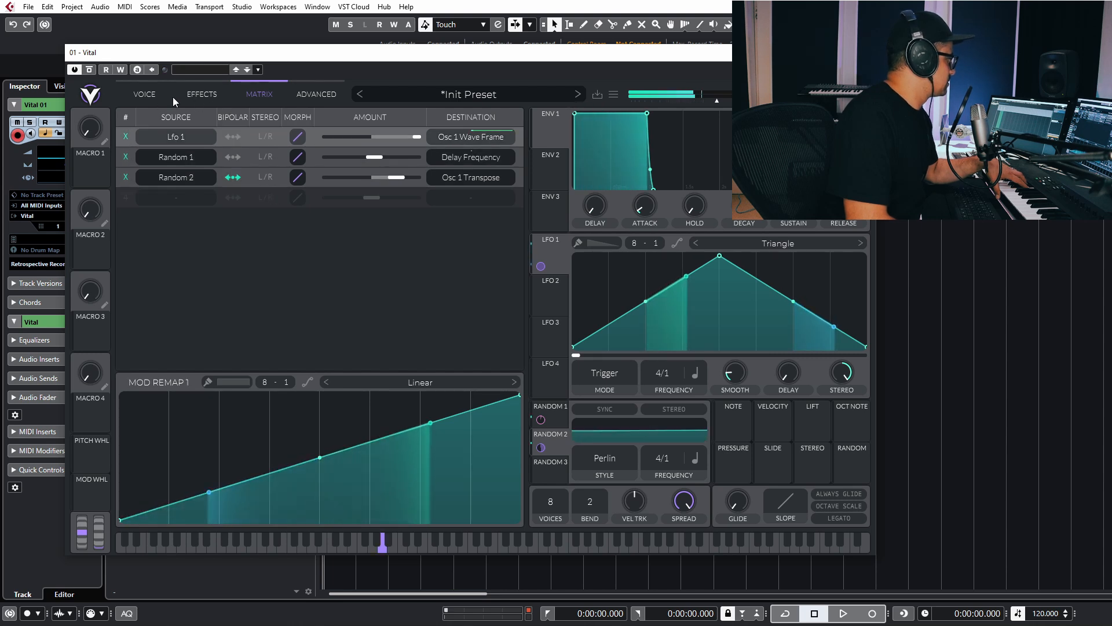
Switch off the Delay effect and move Oscillator 1 to a later wavetable frame.
click(197, 94)
click(125, 210)
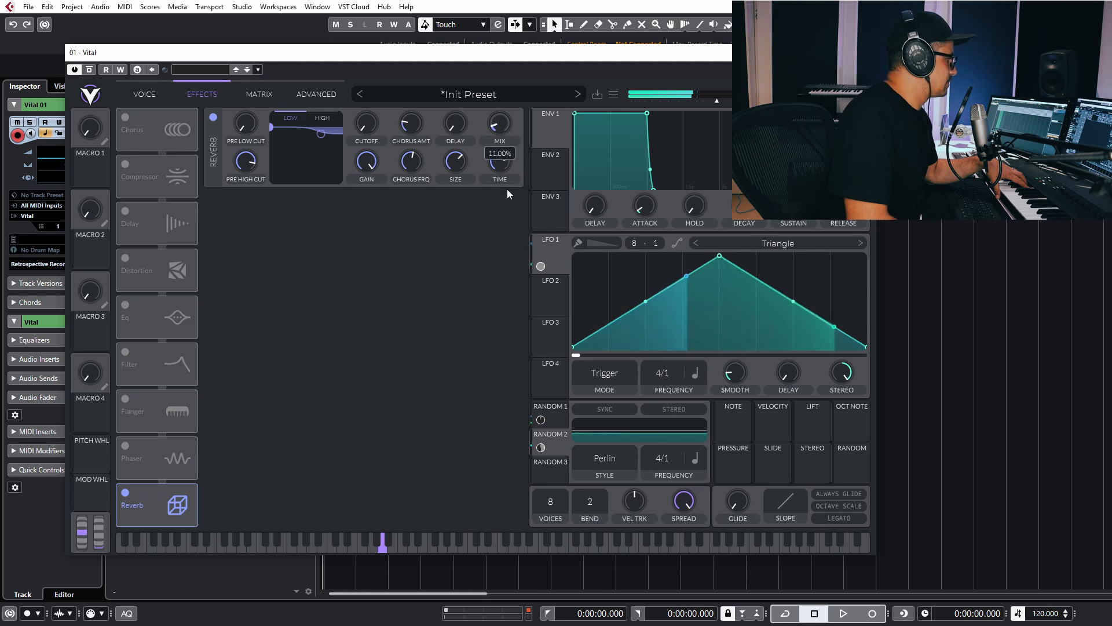
click(144, 94)
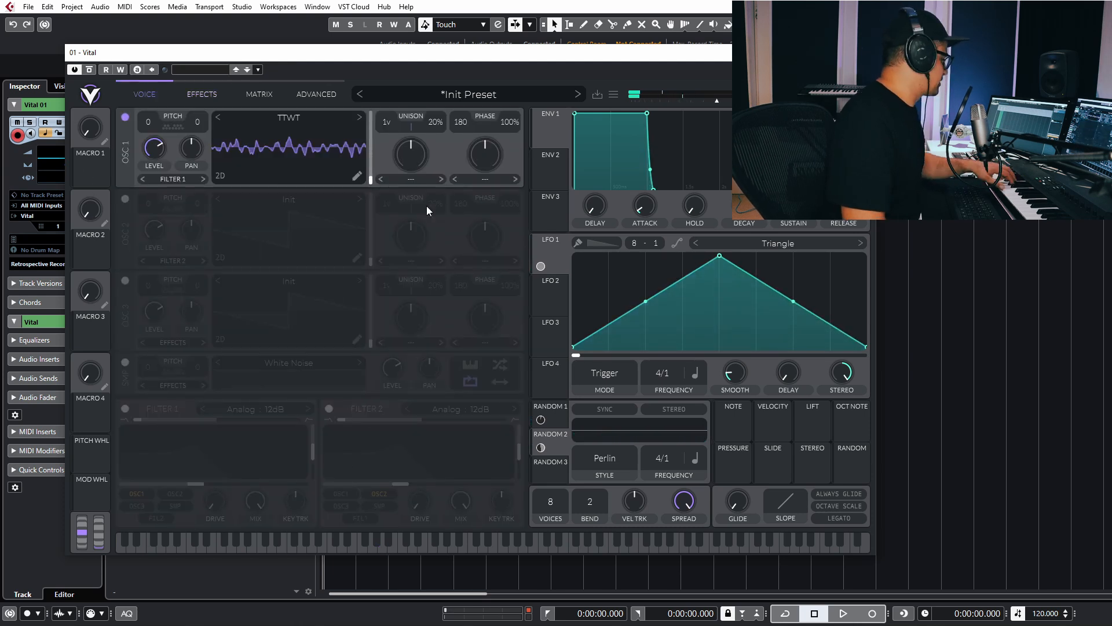
drag(308, 159, 338, 105)
Add a Wave Folder modifier to the TTWT wavetable and raise its Multiply to 18.05.
click(351, 181)
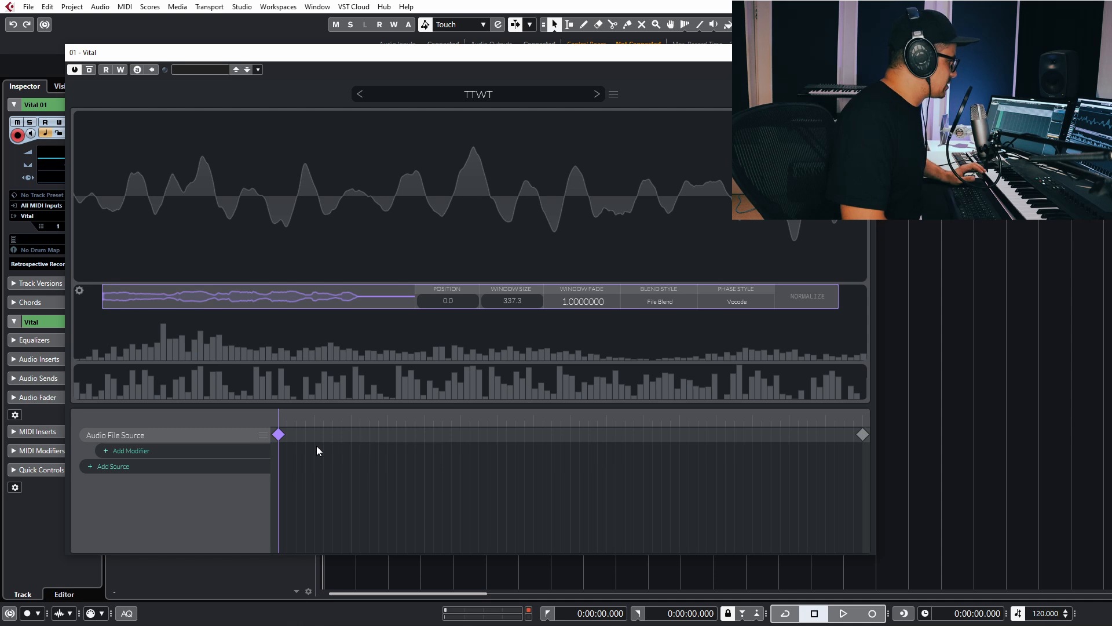
click(131, 450)
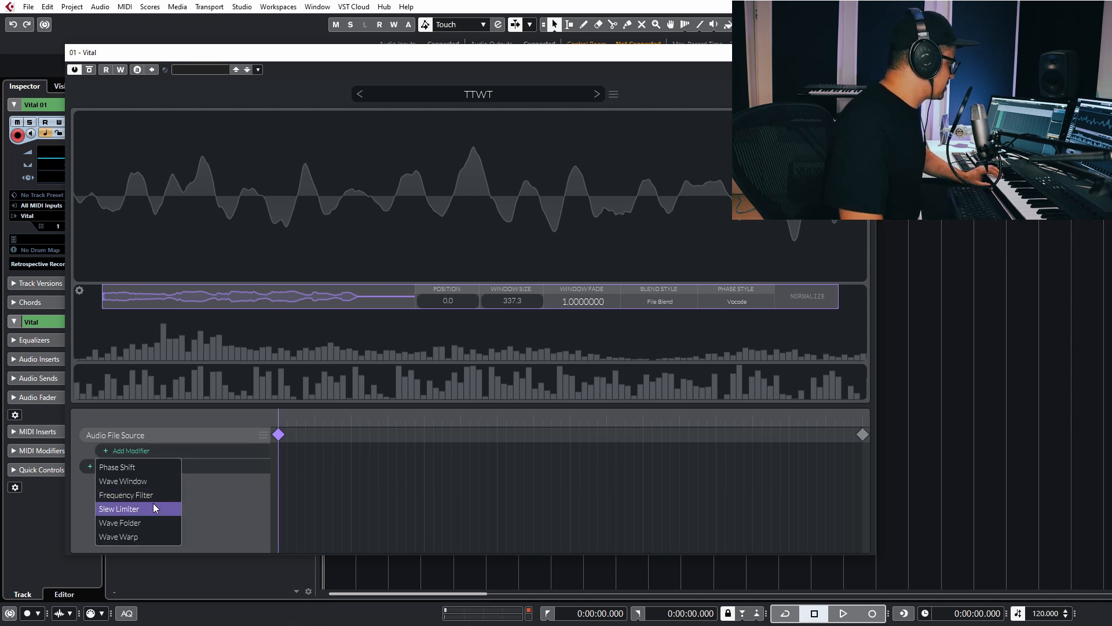
click(140, 523)
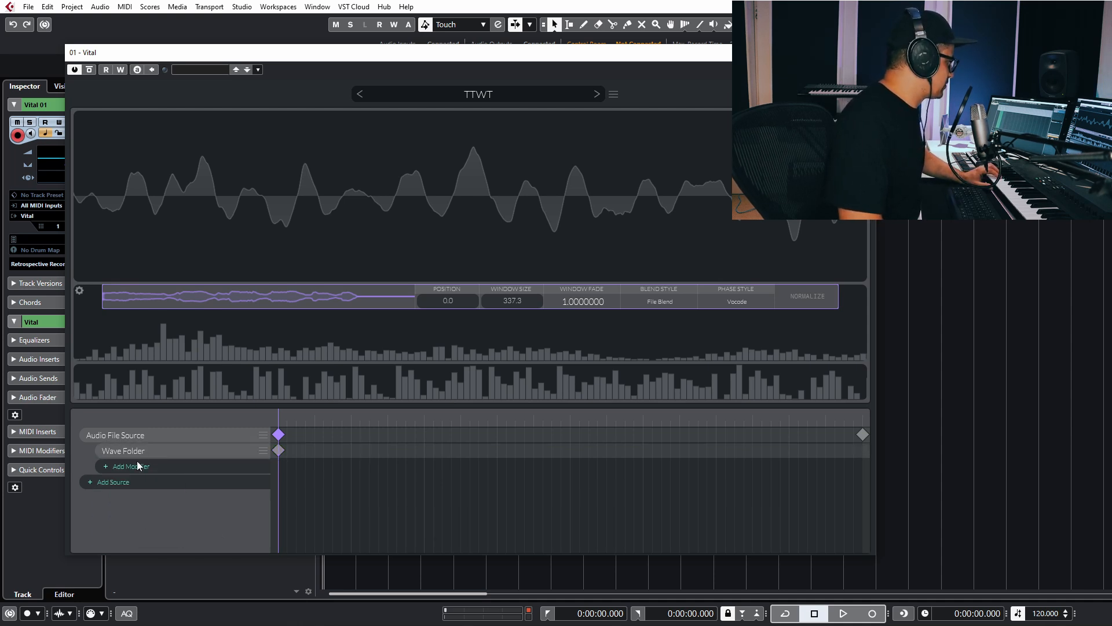
click(279, 450)
drag(488, 303, 469, 245)
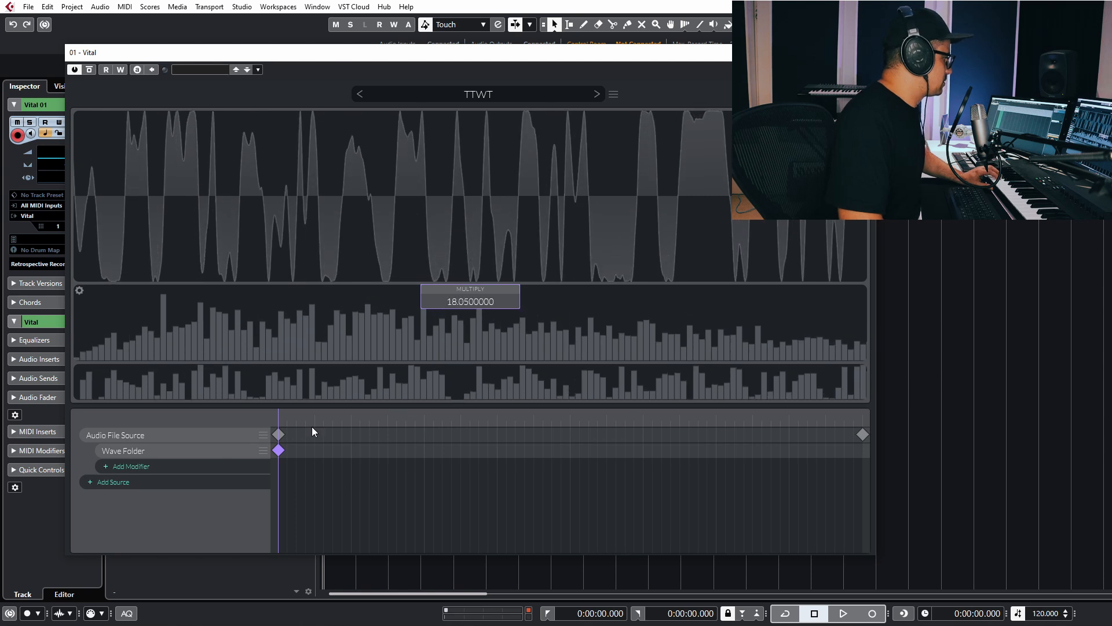
Move the audio source's last keyframe to position 71778.4.
drag(289, 417, 862, 436)
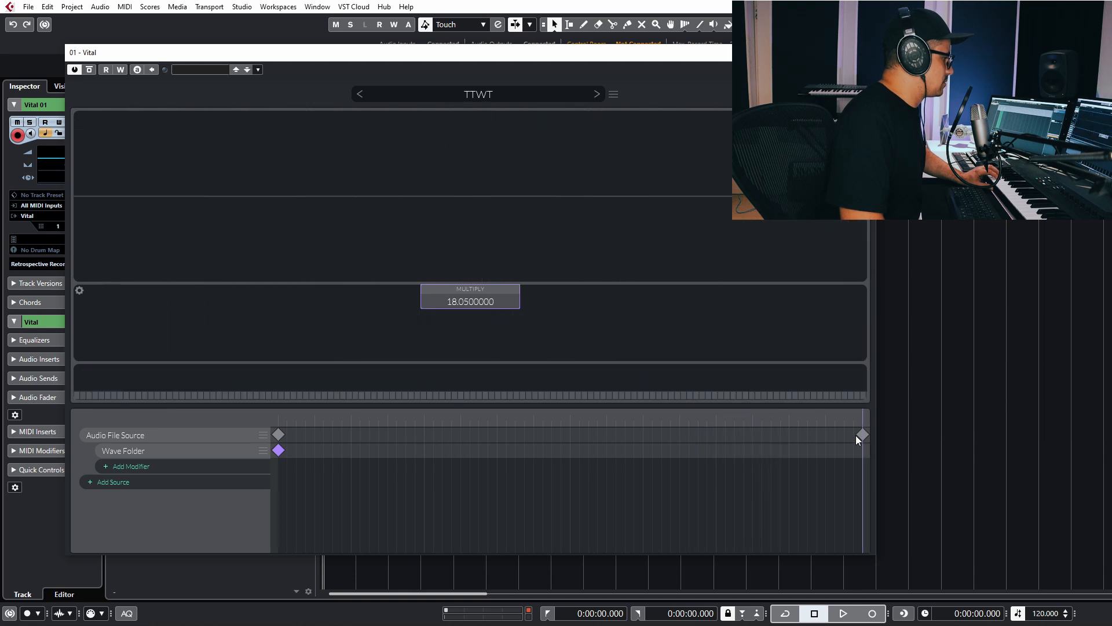
click(862, 435)
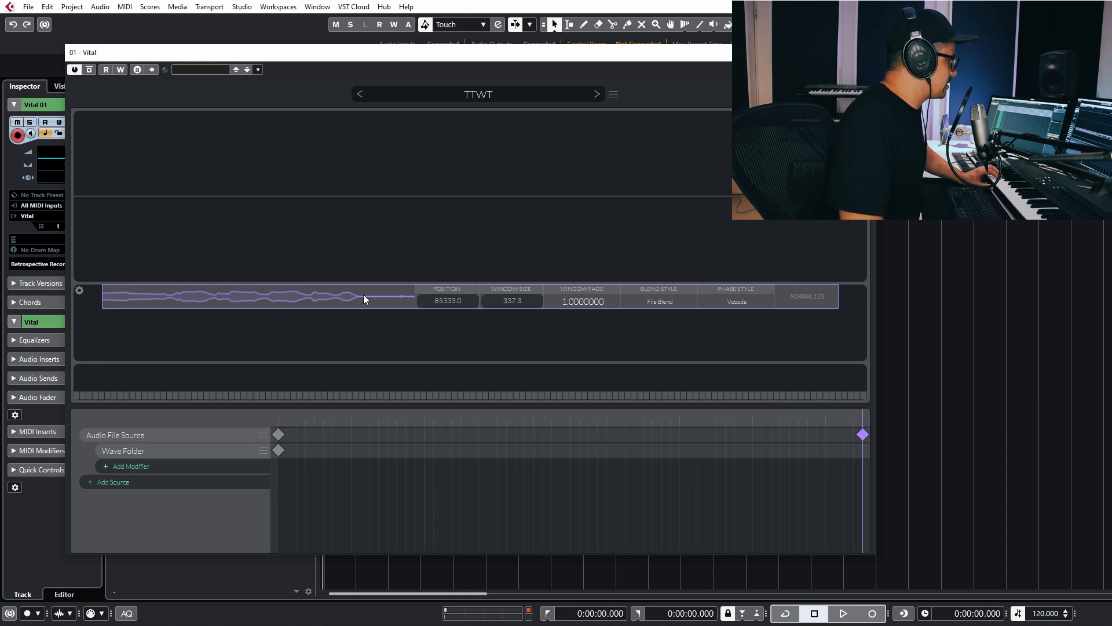
drag(381, 305, 360, 307)
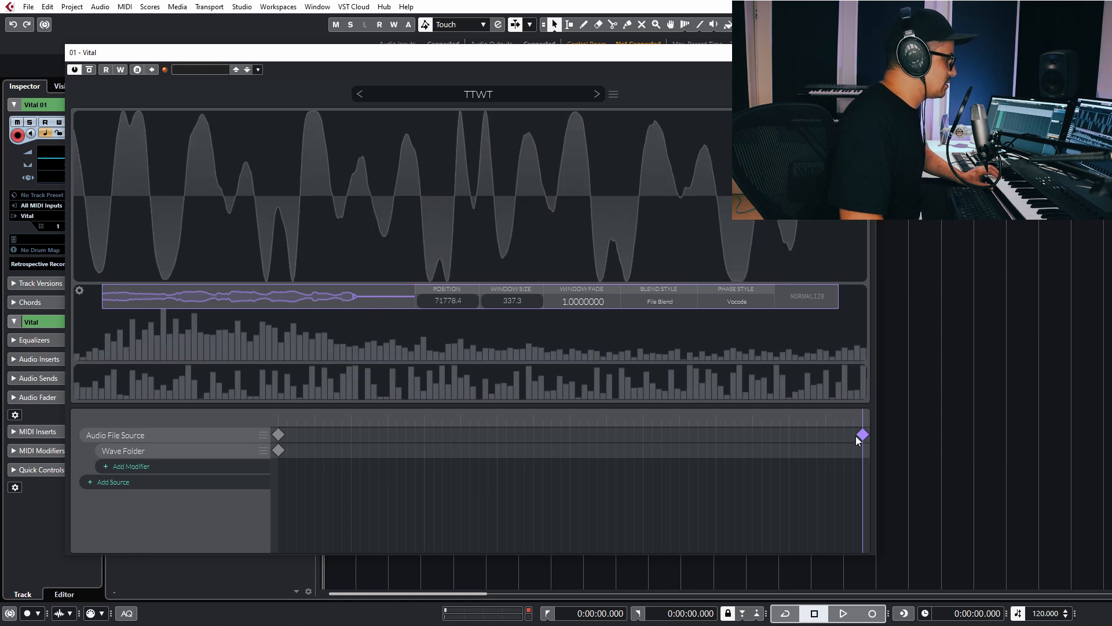
drag(852, 419, 691, 426)
Set the audio source's phase style to Clear and close the wavetable editor.
click(740, 299)
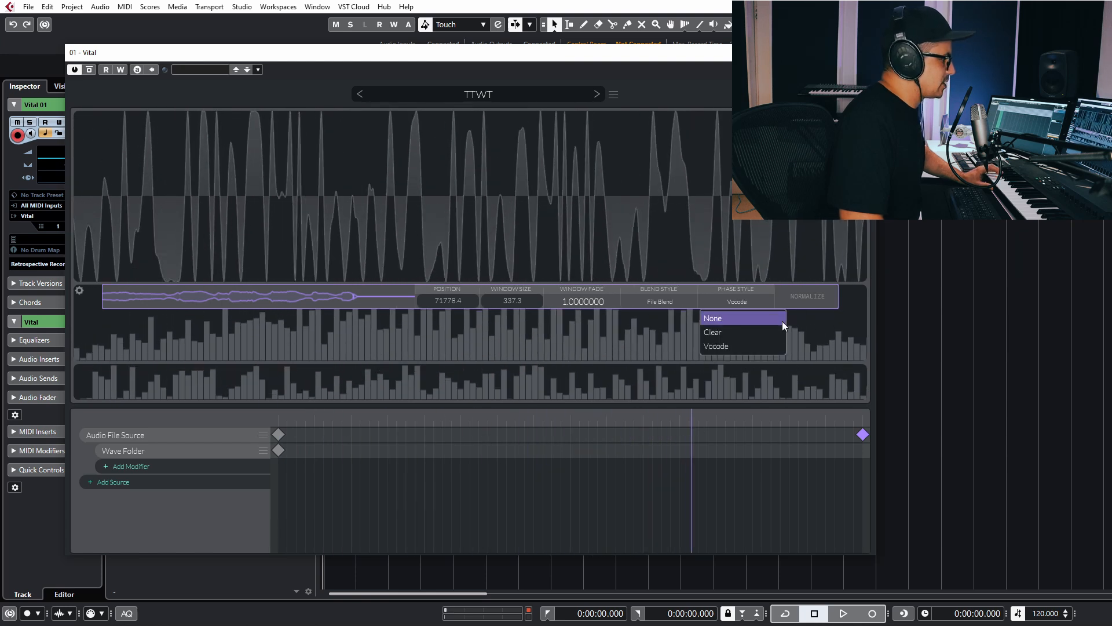
click(734, 335)
drag(694, 413, 214, 405)
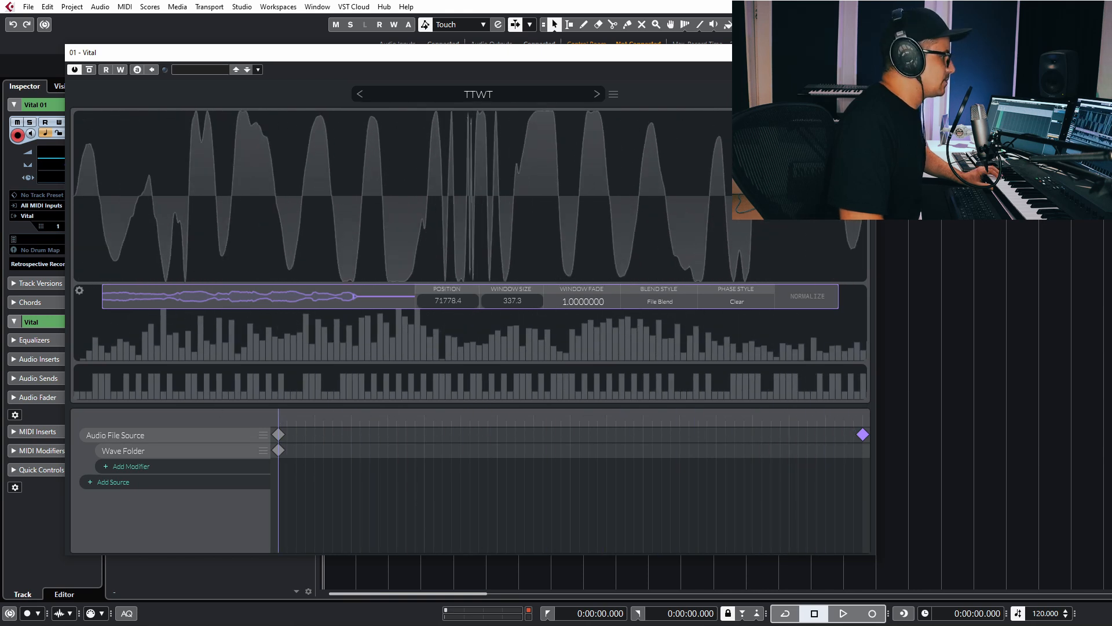
click(858, 94)
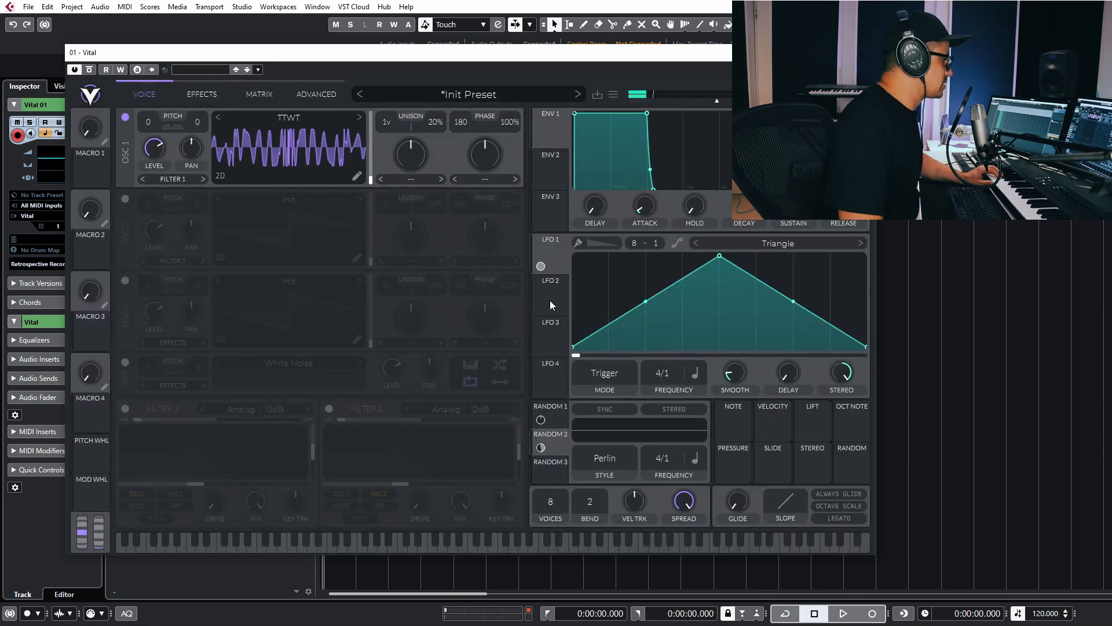
On the Matrix page, set LFO 1 Frequency to 8/1 and centre its Stereo knob.
click(259, 94)
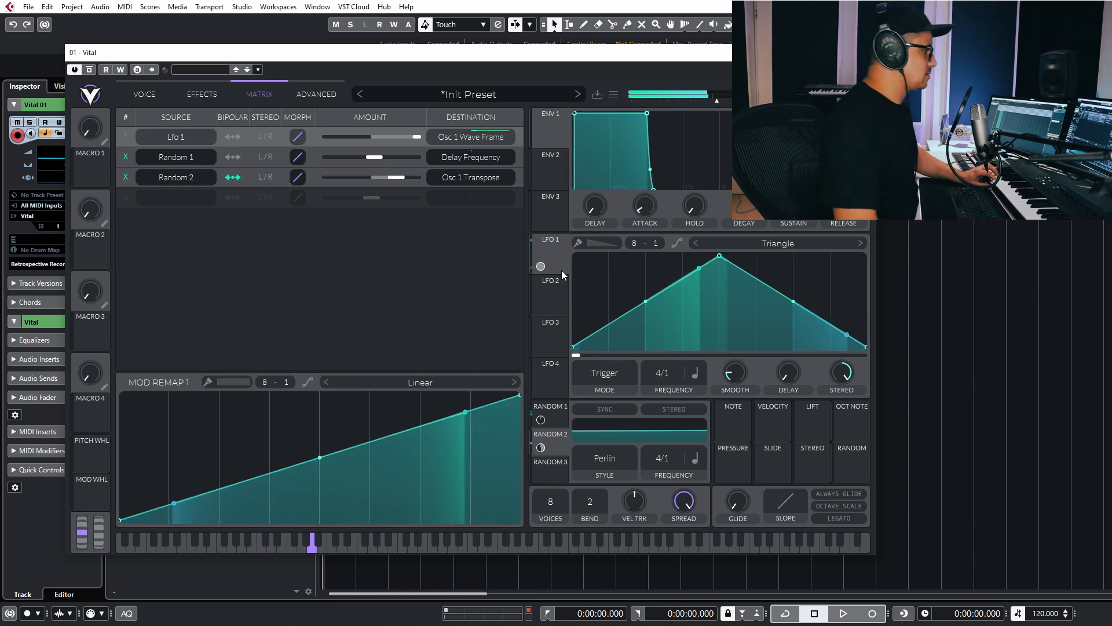
mouse_move(659, 373)
mouse_down()
mouse_move(658, 418)
mouse_move(660, 394)
mouse_up()
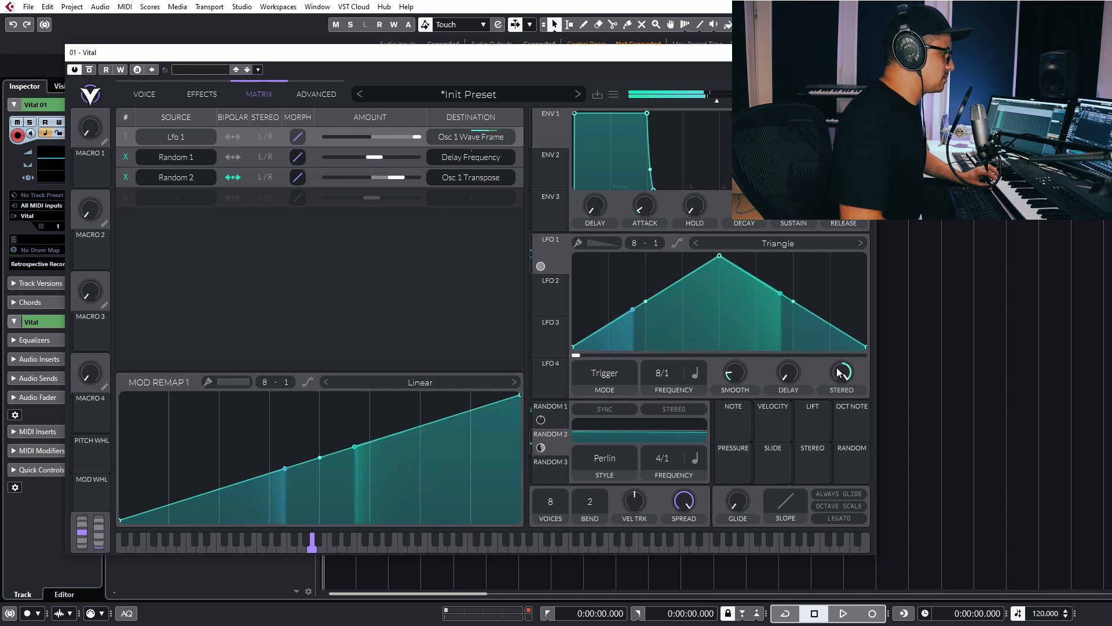
drag(837, 369, 835, 416)
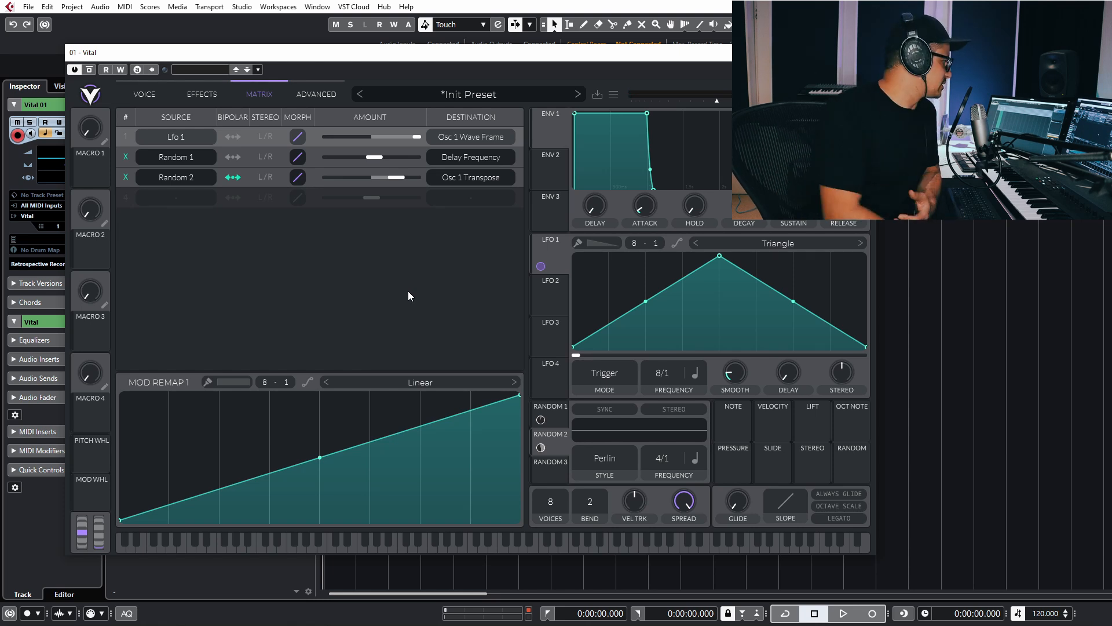
Briefly check the Effects page and the TTWT wavetable editor, then return.
click(199, 95)
click(164, 98)
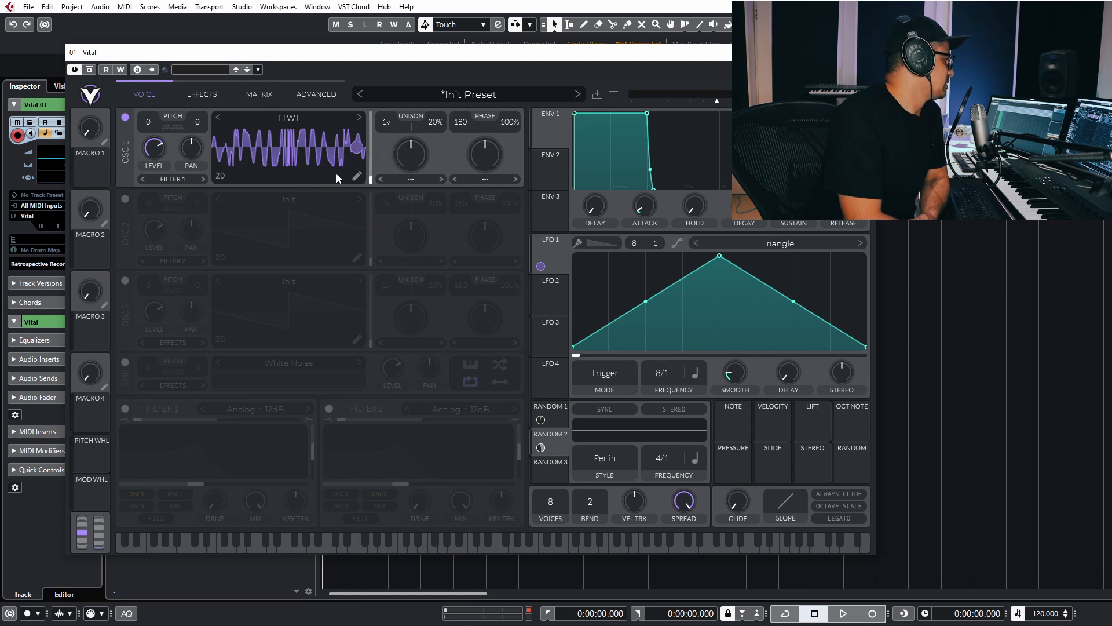
click(356, 176)
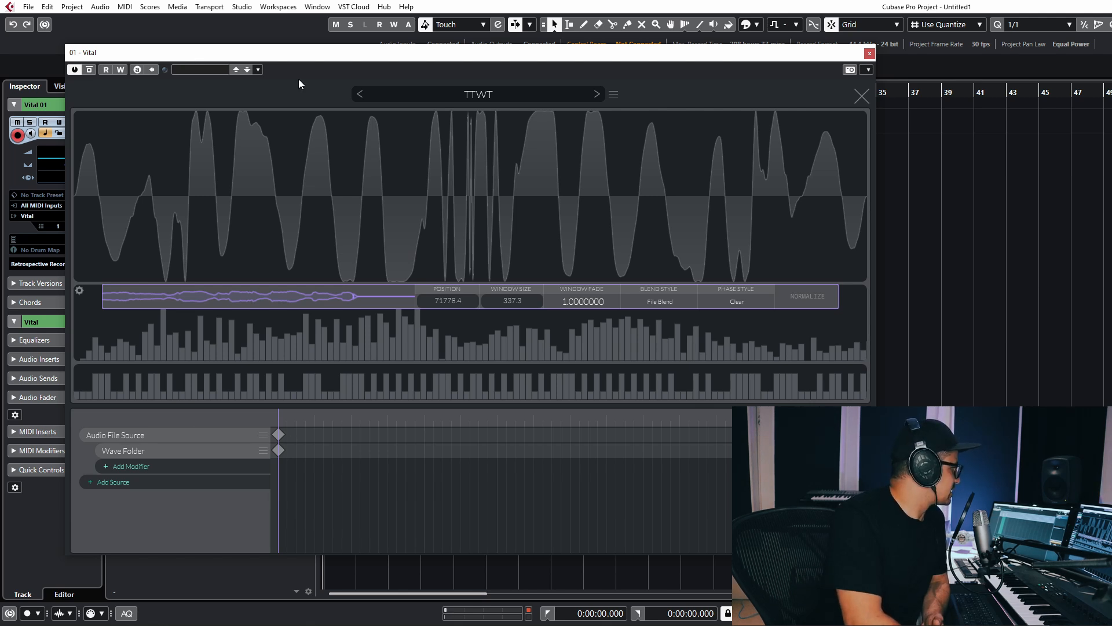
click(858, 96)
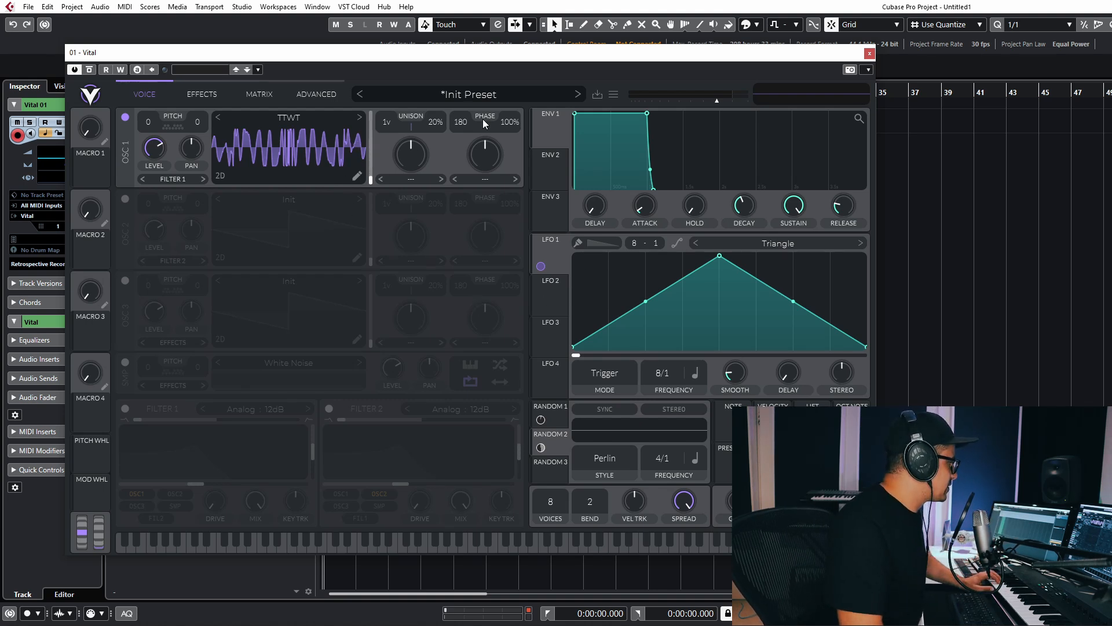
Browse presets, filter by Sequence, and load the AIO sequence factory preset.
click(503, 97)
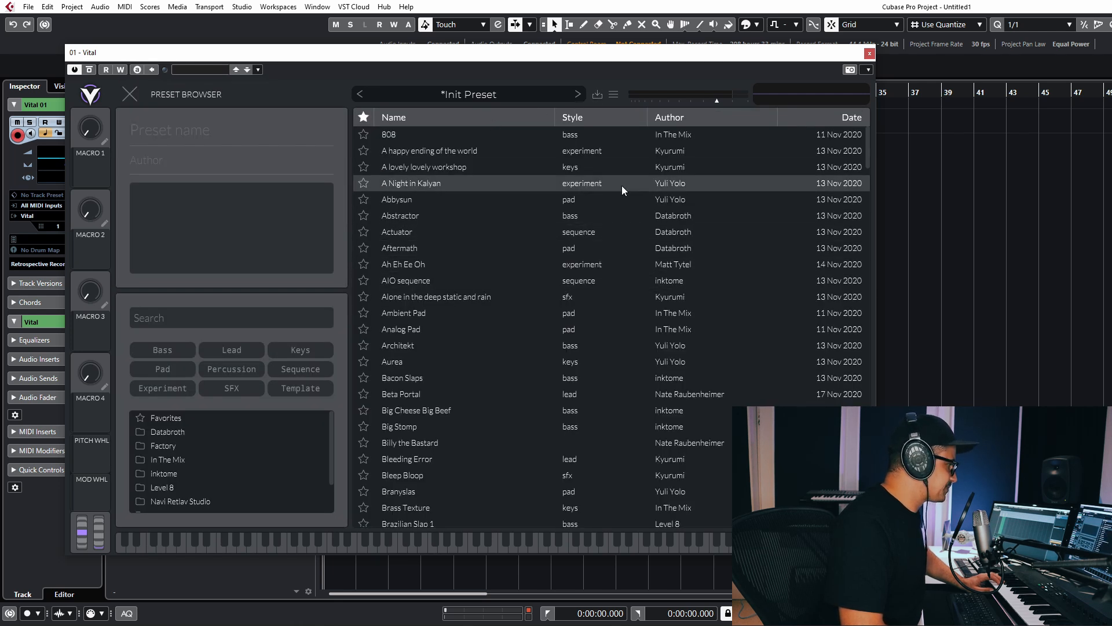
click(131, 95)
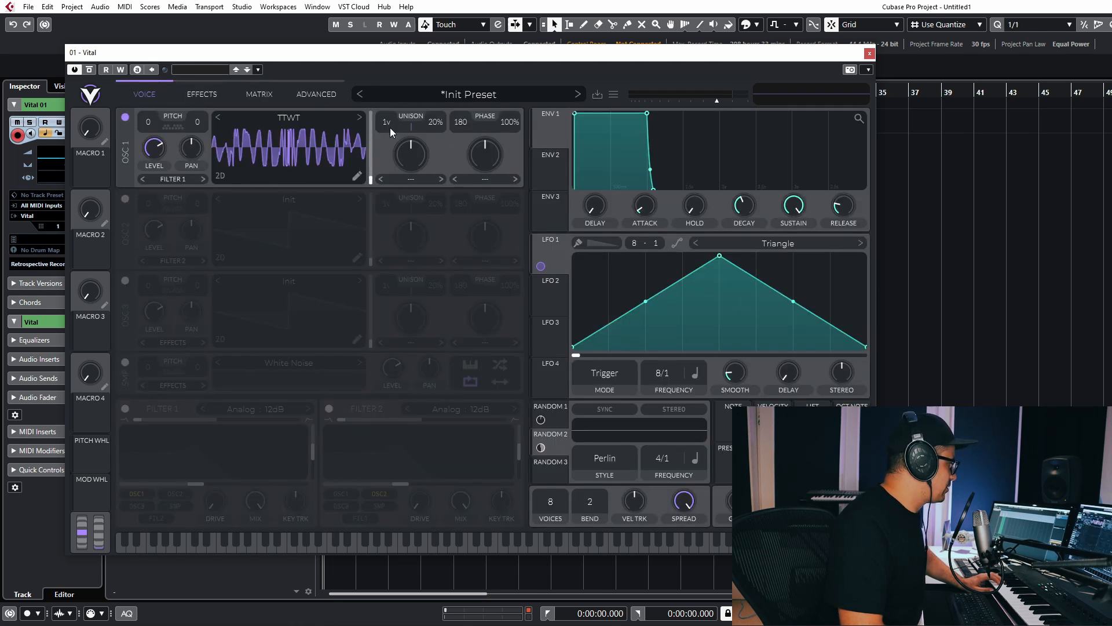
right_click(485, 96)
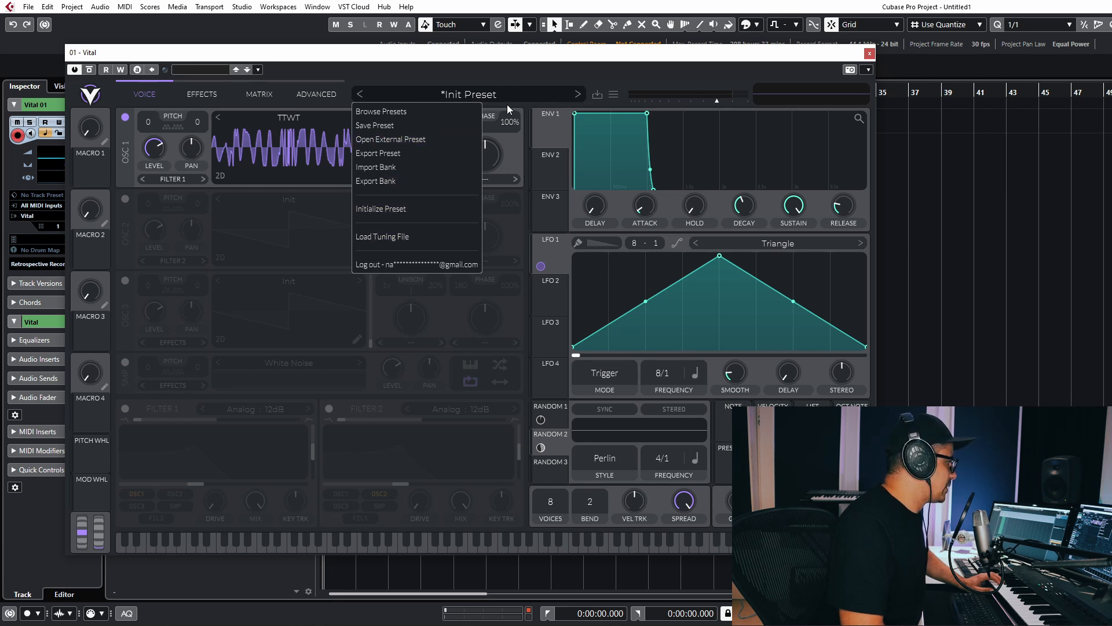
click(486, 93)
click(486, 93)
scroll(491, 371, down, 1)
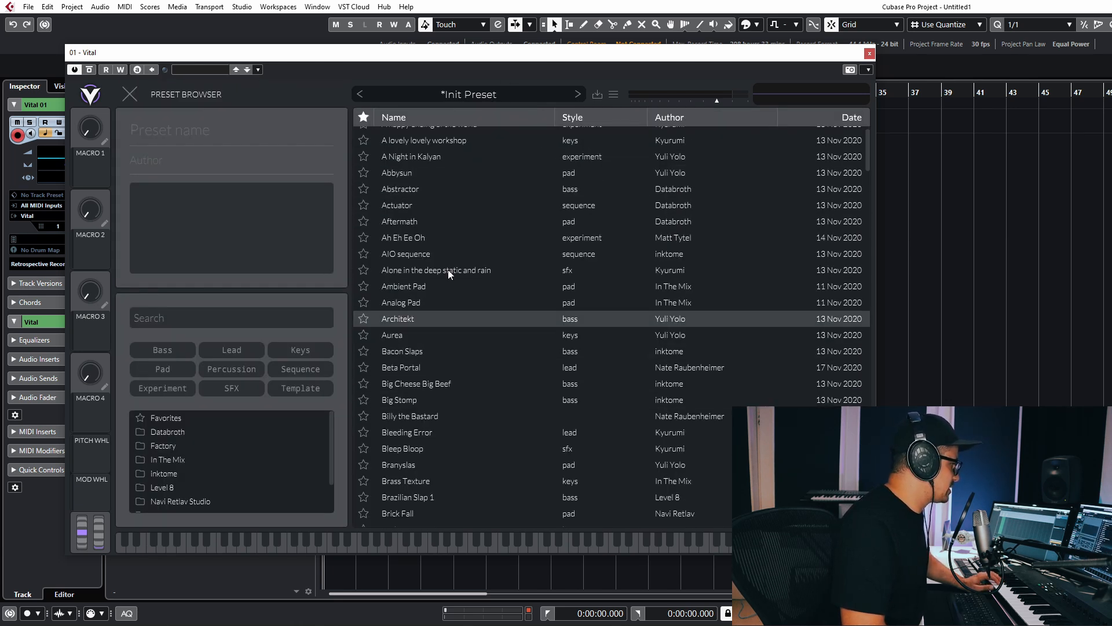
scroll(449, 272, up, 1)
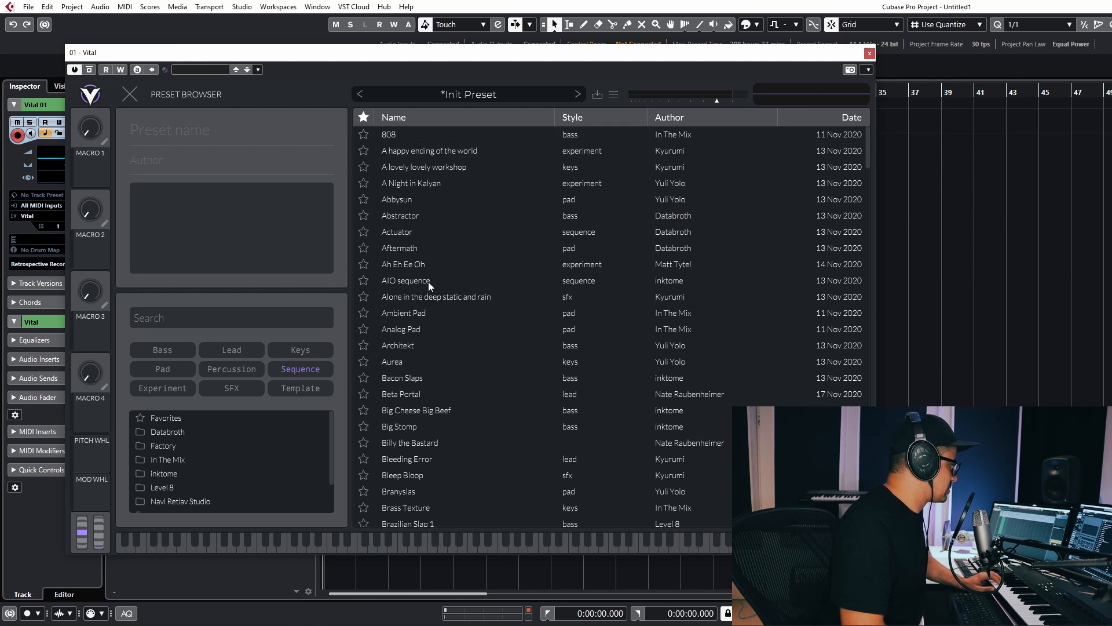
click(320, 371)
click(431, 150)
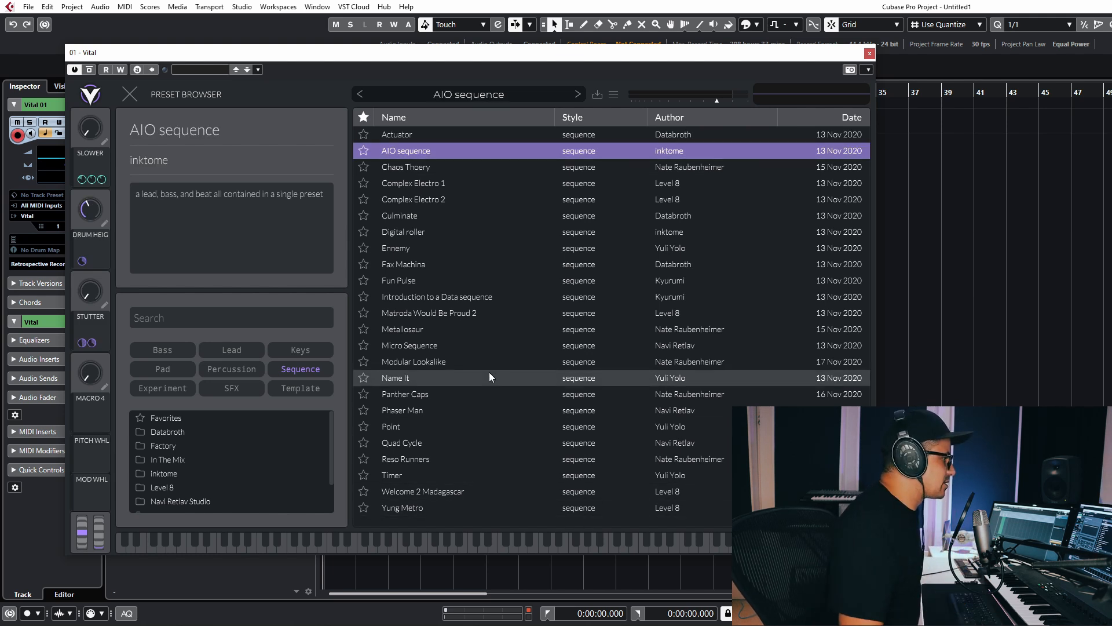
click(124, 95)
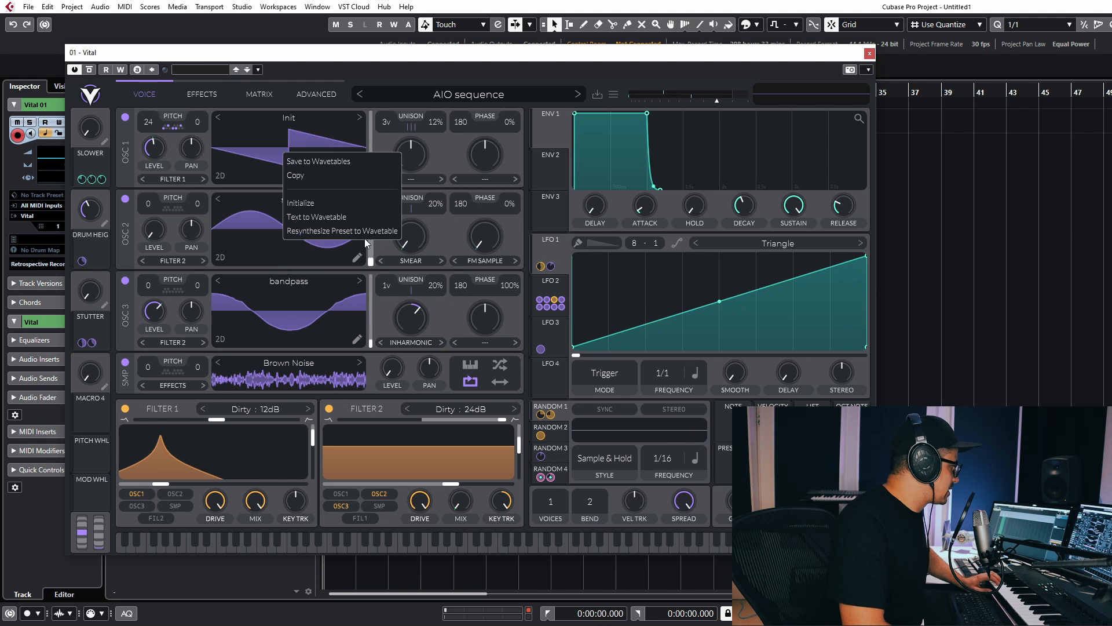
Resynthesize the preset into oscillator 1's wavetable and power off oscillators 2, 3 and the sampler.
click(329, 231)
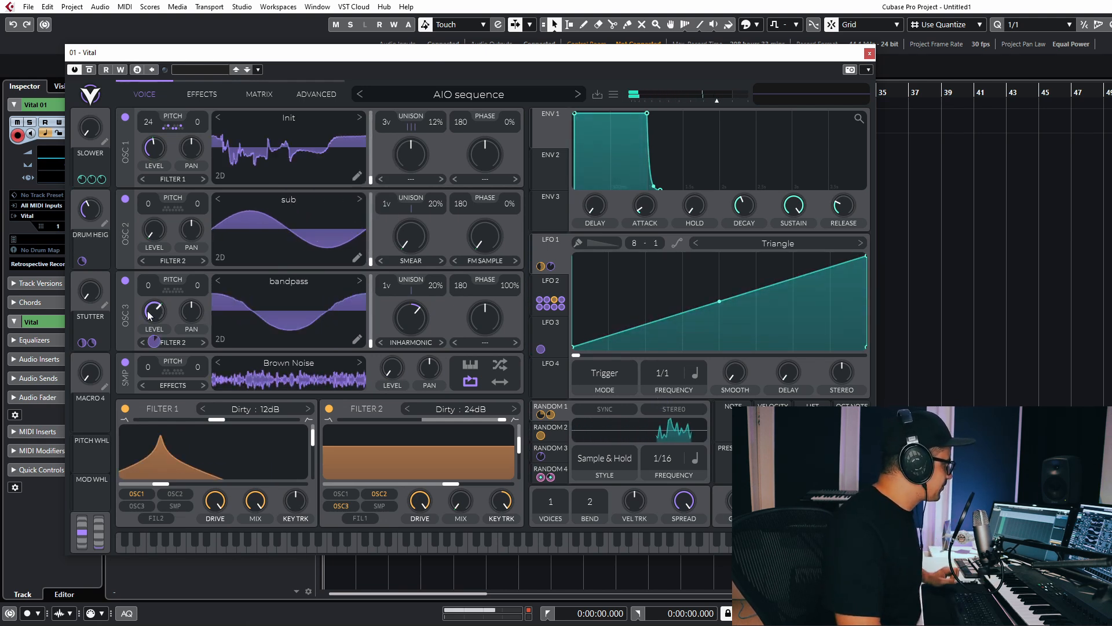
click(125, 199)
click(124, 281)
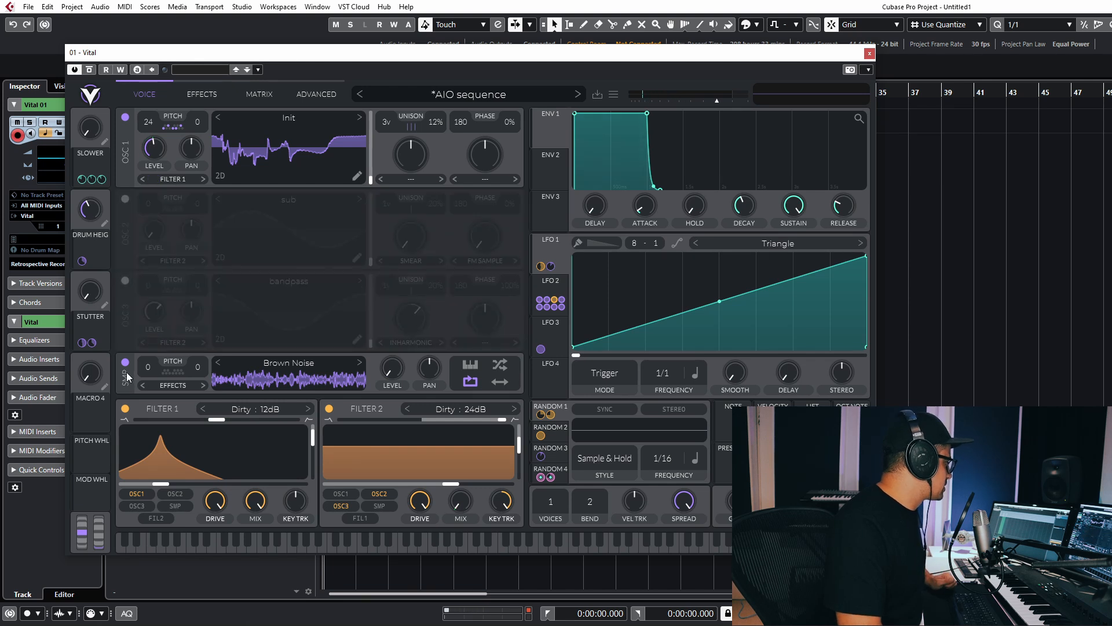
click(125, 363)
click(283, 117)
click(276, 106)
Bypass modulation routings 1 through 7 in the Matrix.
click(259, 94)
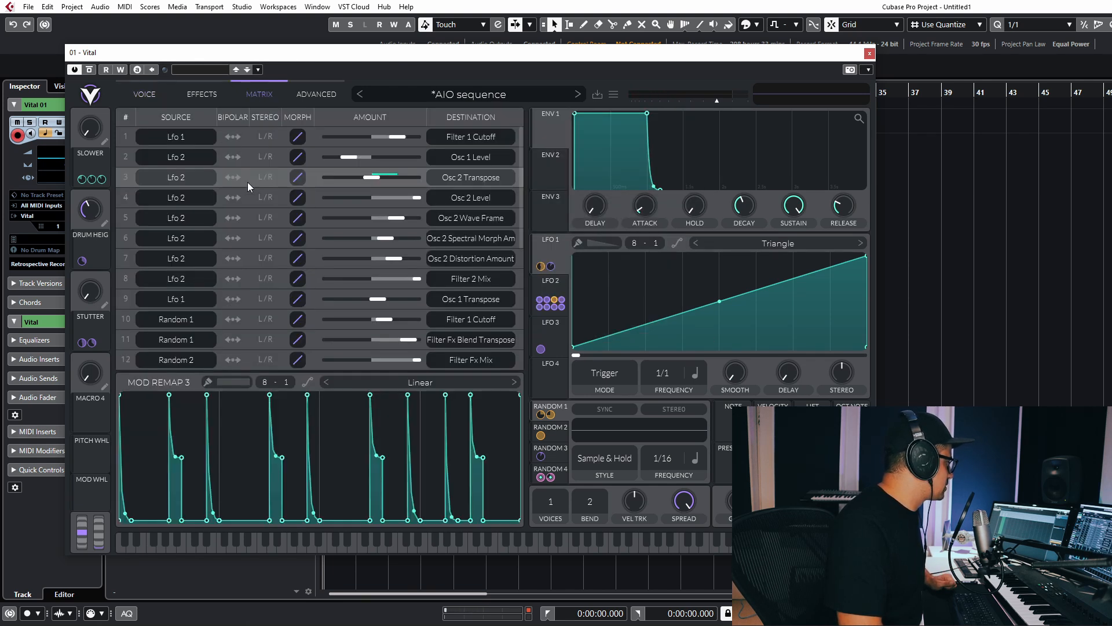
click(126, 137)
click(126, 157)
click(127, 177)
click(126, 197)
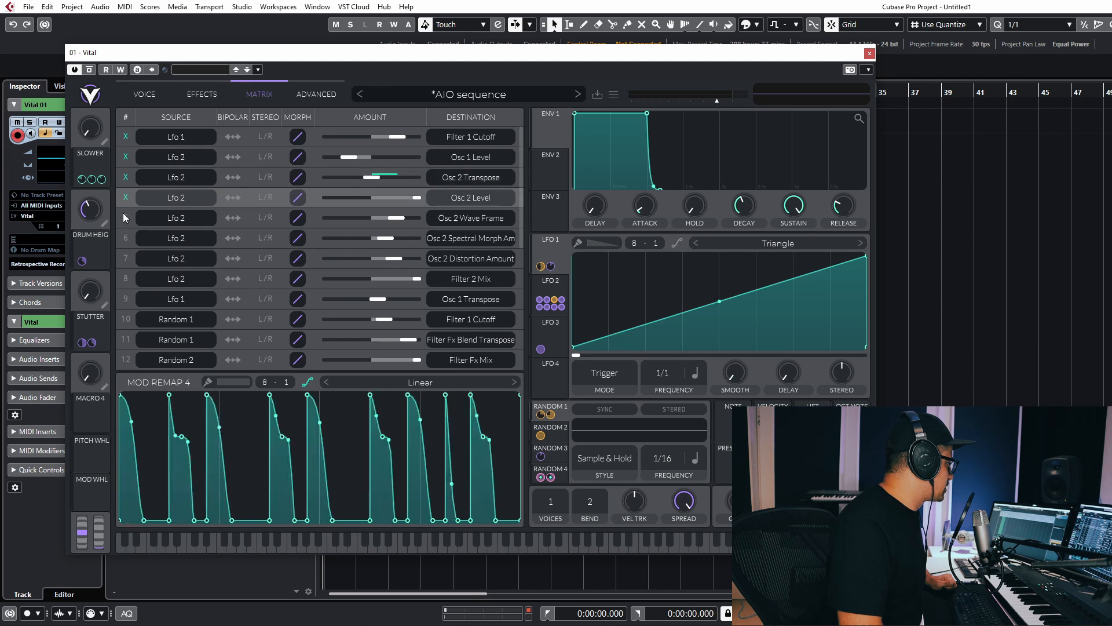
click(127, 218)
click(127, 237)
click(126, 257)
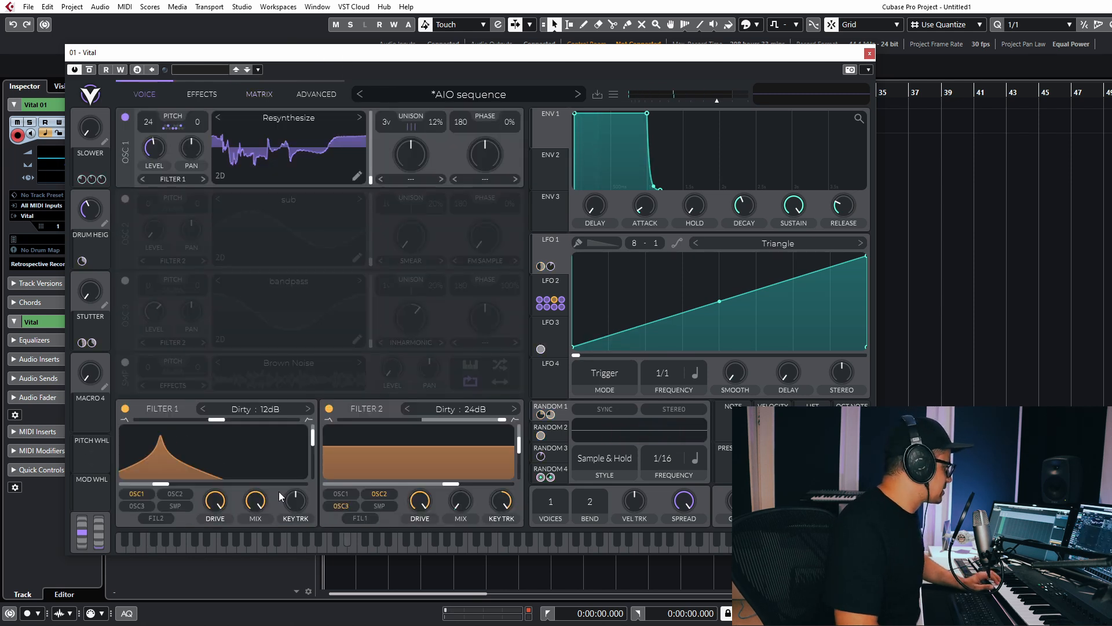
Switch off Filter 1 and Filter 2 and move oscillator 1 to its first wavetable frame.
click(125, 408)
click(329, 408)
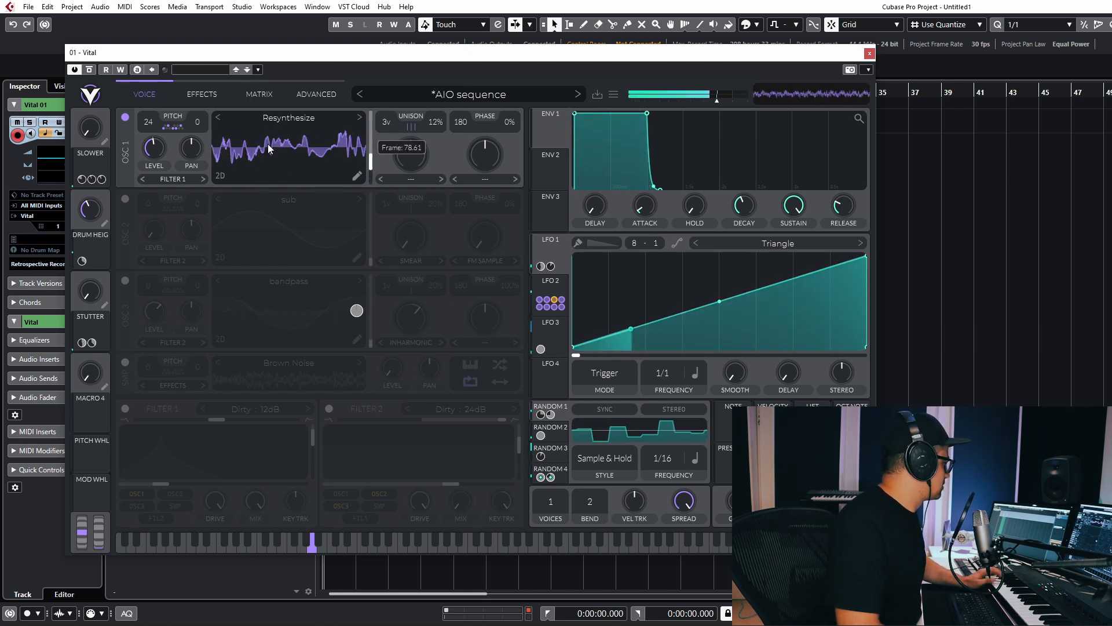
drag(273, 159, 274, 208)
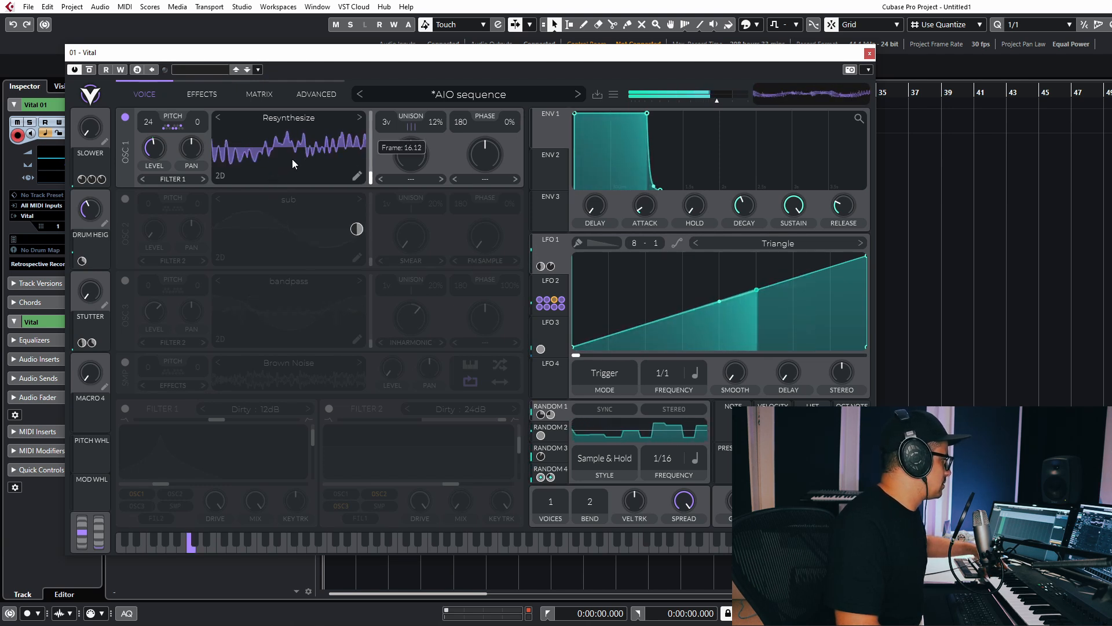
Route LFO 4 to oscillator 1's wavetable frame, shaped as a rising ramp at 2/1.
click(541, 380)
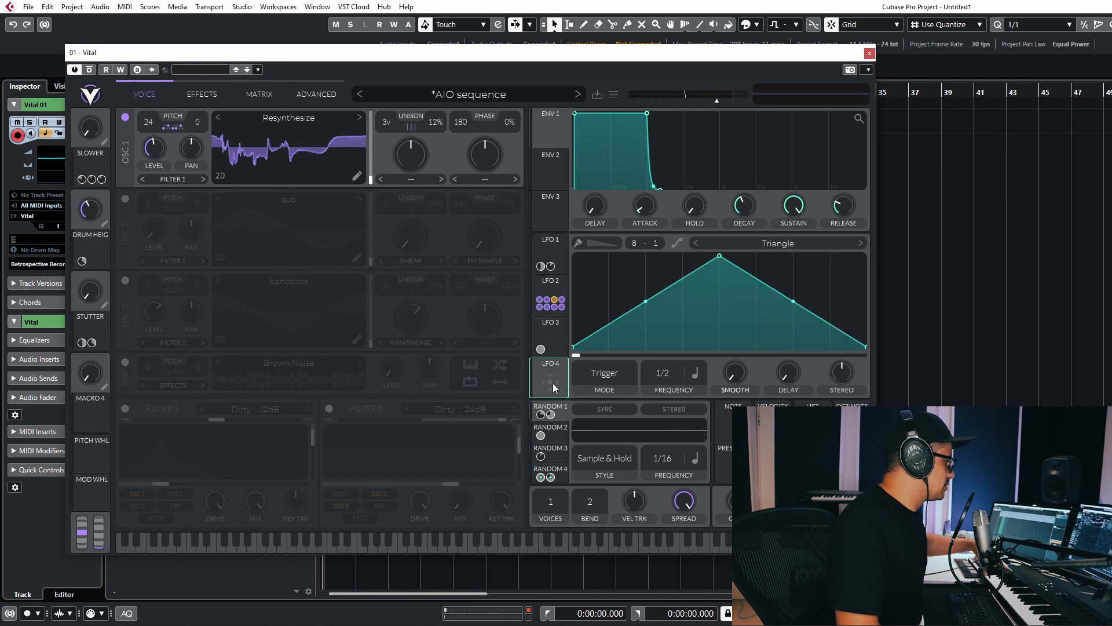
drag(553, 384, 281, 150)
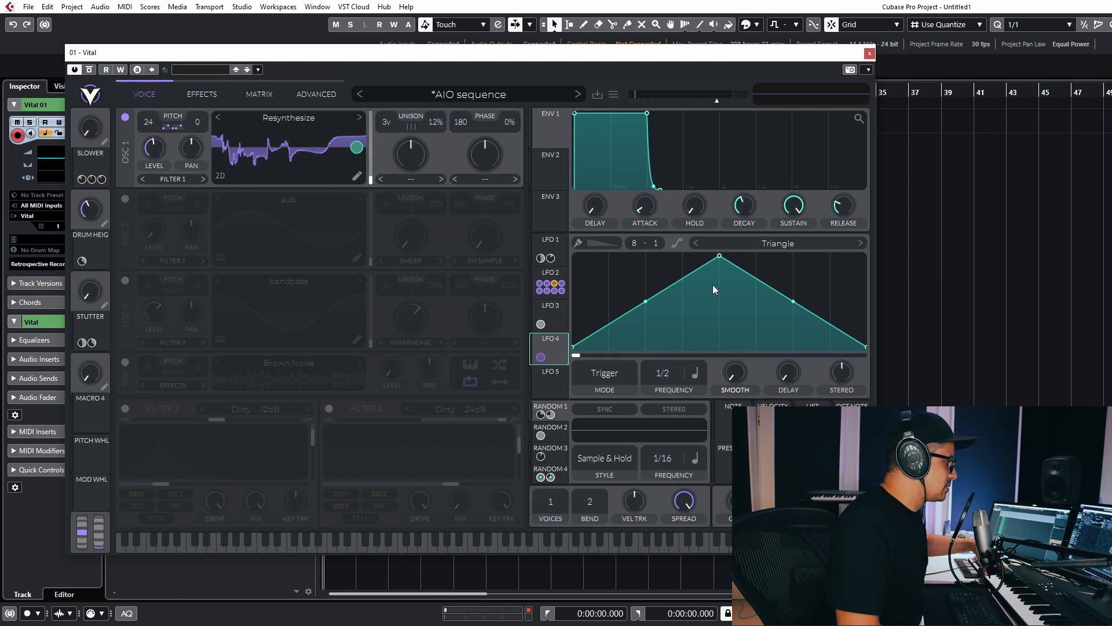
drag(720, 257, 956, 256)
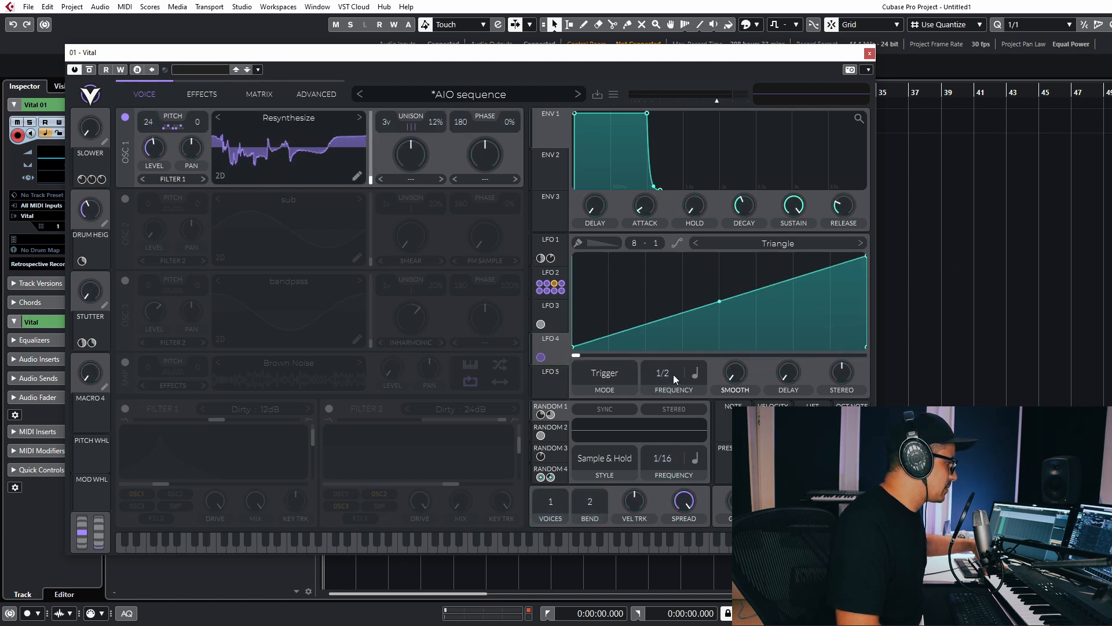
drag(665, 469, 670, 442)
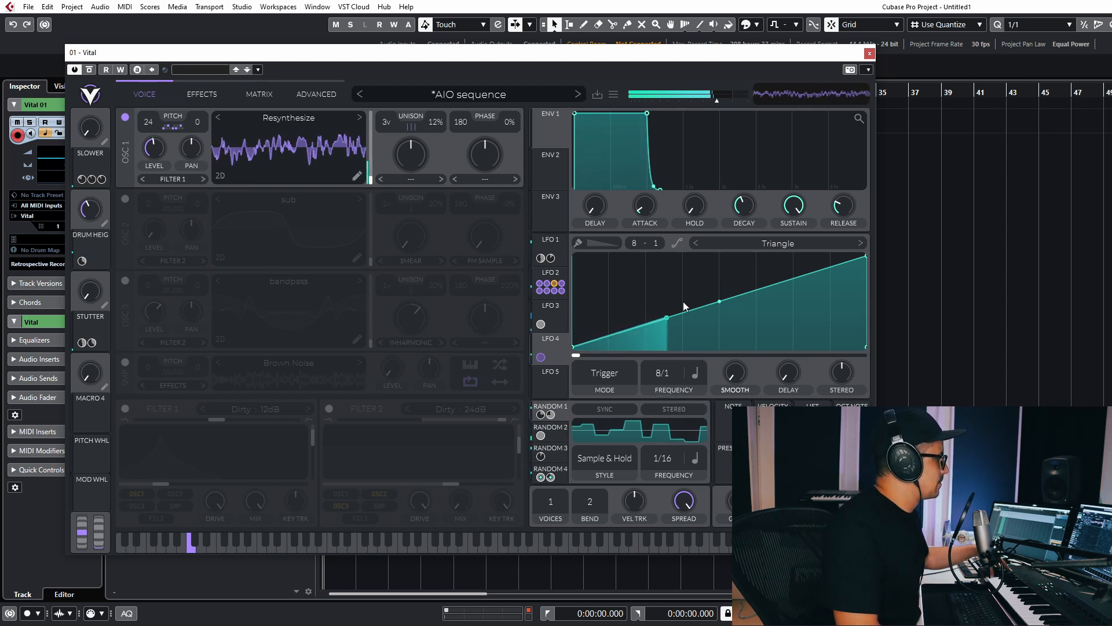
drag(665, 375, 673, 346)
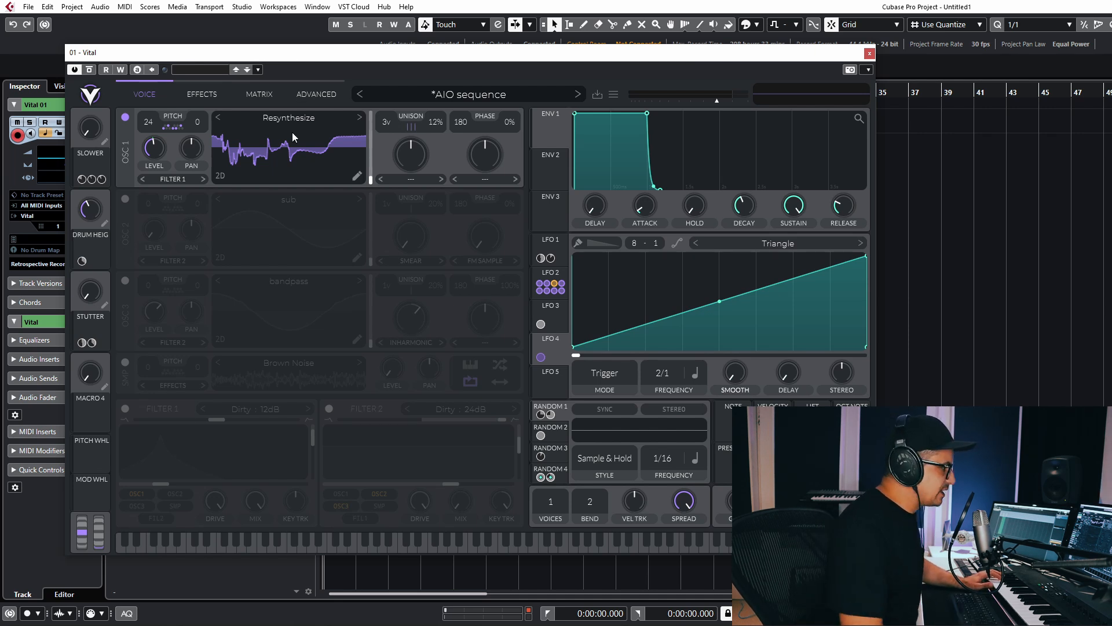
Try Vocode and then Random Amplitudes spectral warps on oscillator 1, morph amount 25%.
click(410, 179)
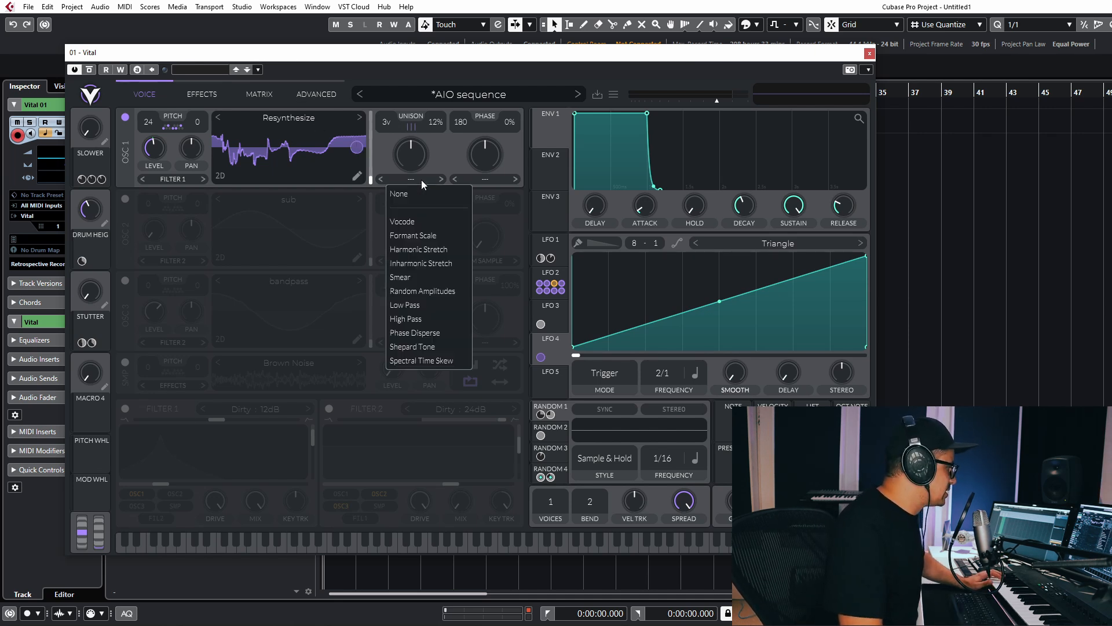
click(410, 218)
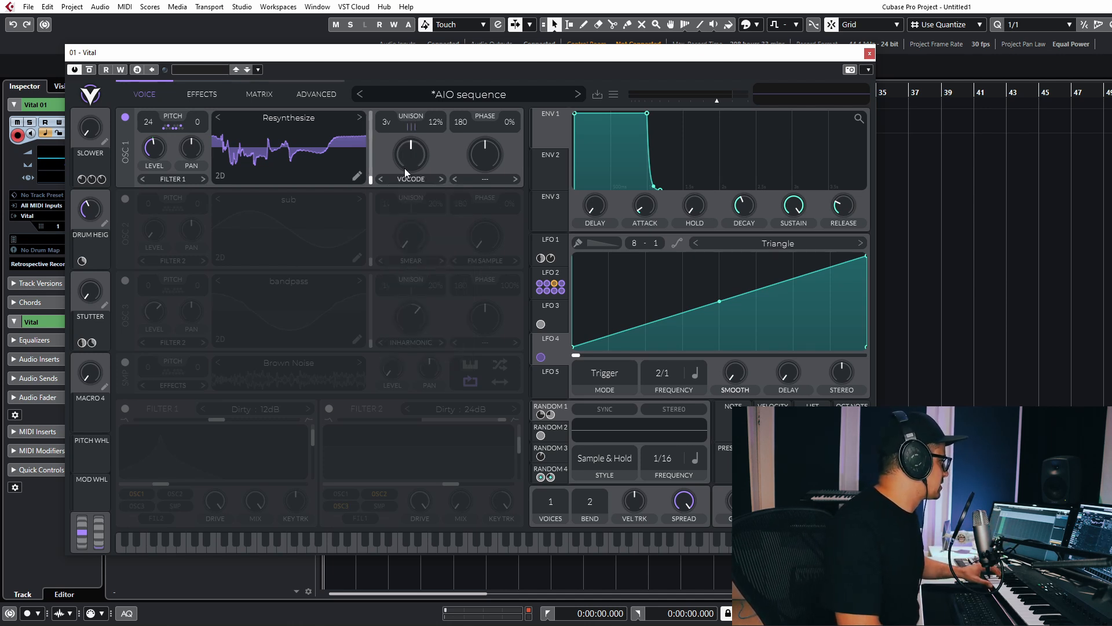
drag(405, 172, 417, 104)
click(419, 180)
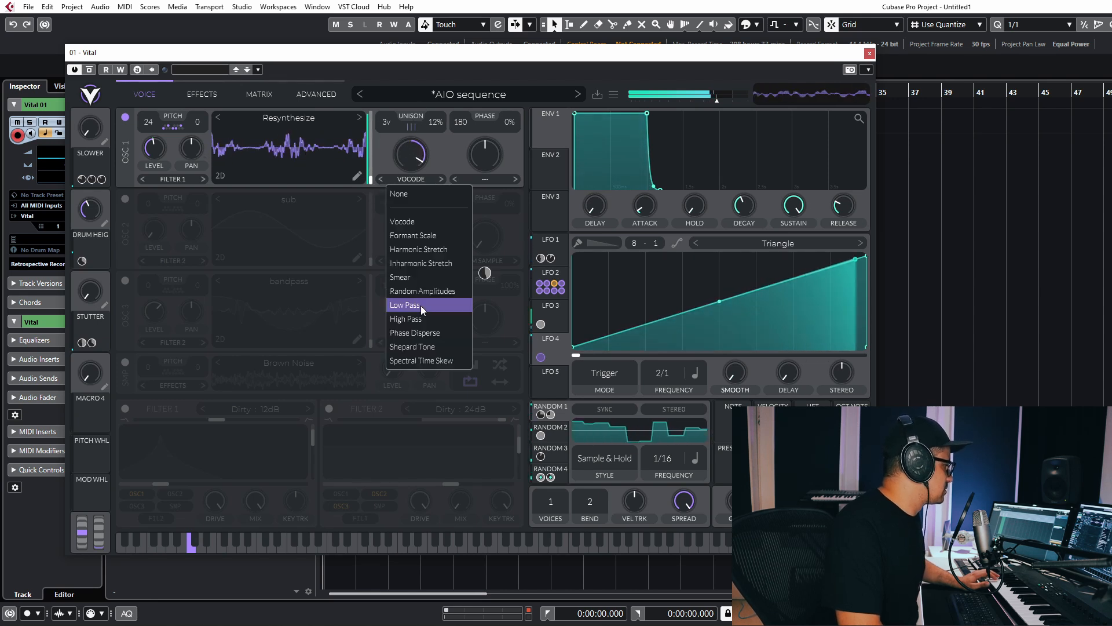
click(415, 288)
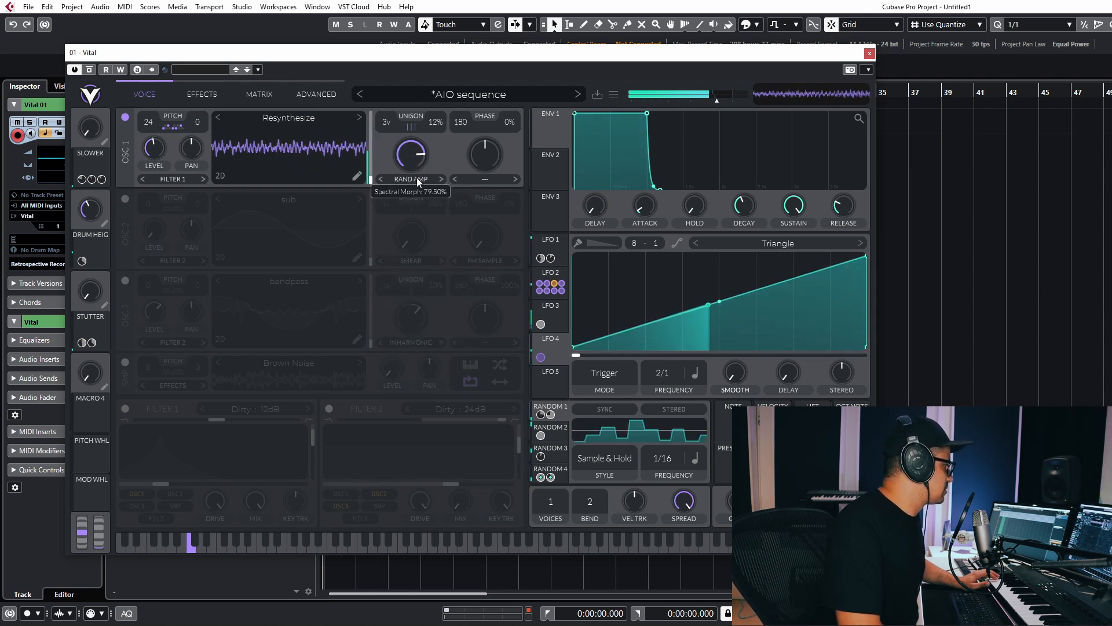
drag(418, 179, 418, 260)
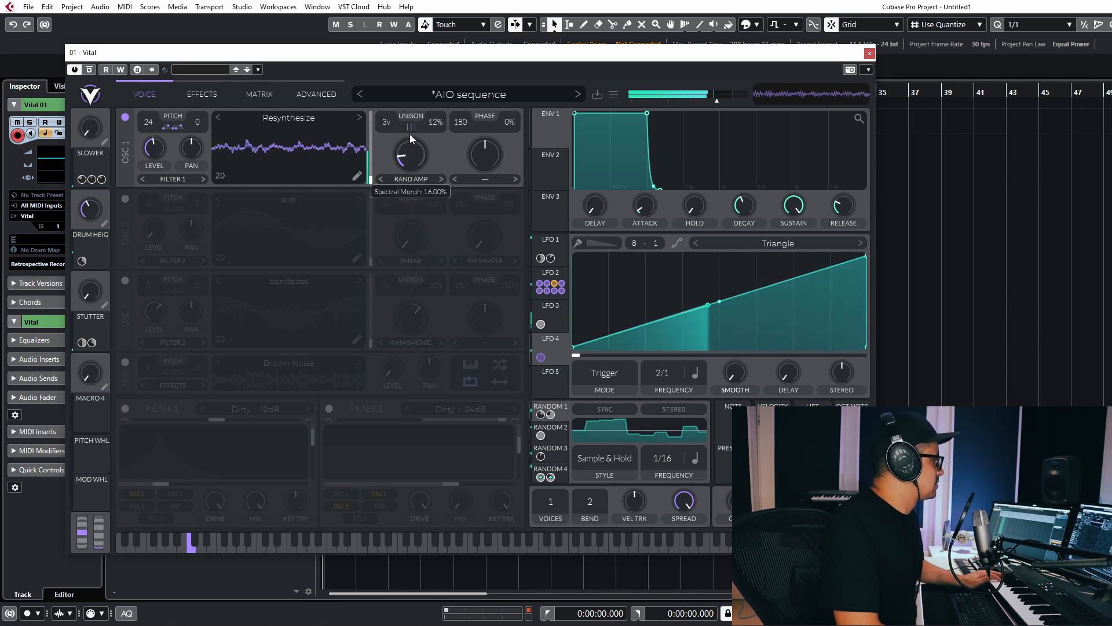
Switch to Formant Scale warp at 41.5%, modulated by LFO 5.
click(410, 177)
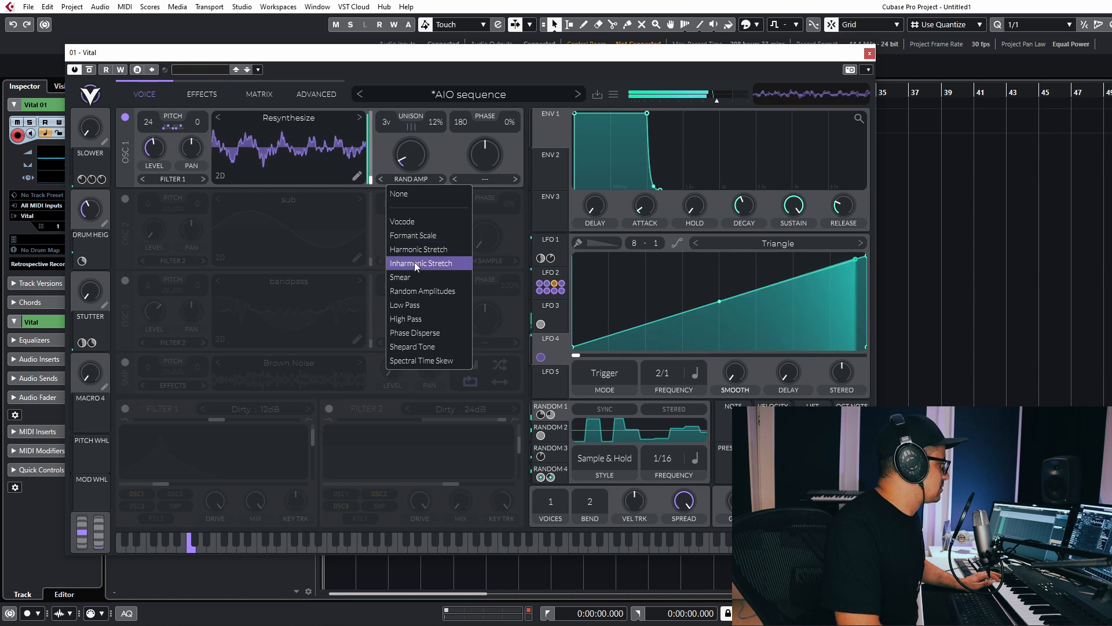
click(414, 237)
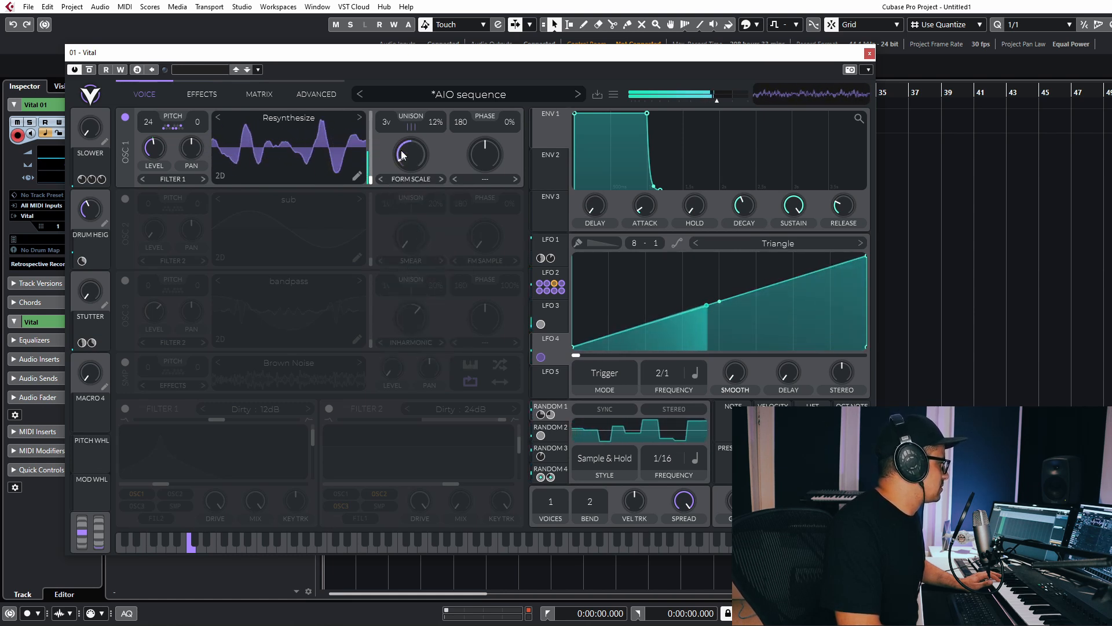
drag(404, 156, 418, 105)
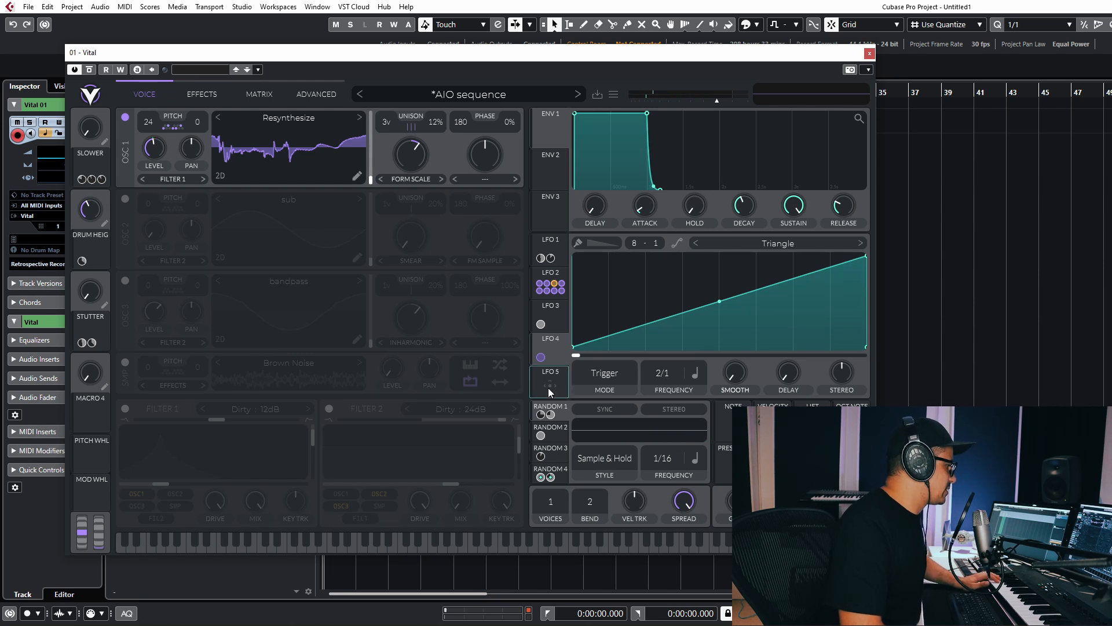
drag(548, 391, 411, 155)
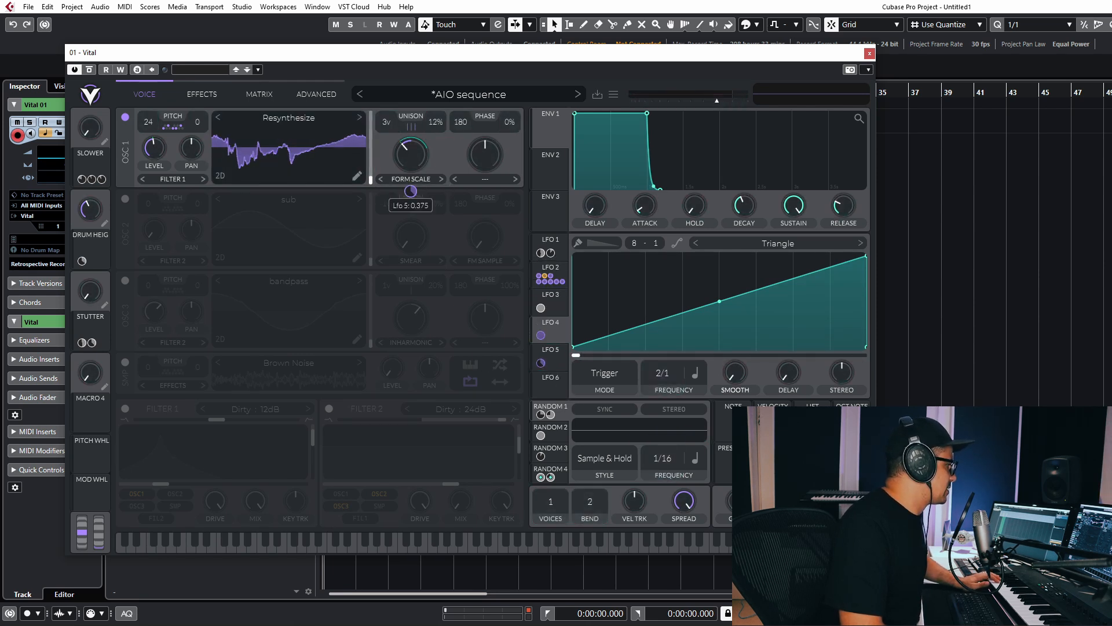
drag(412, 149, 409, 158)
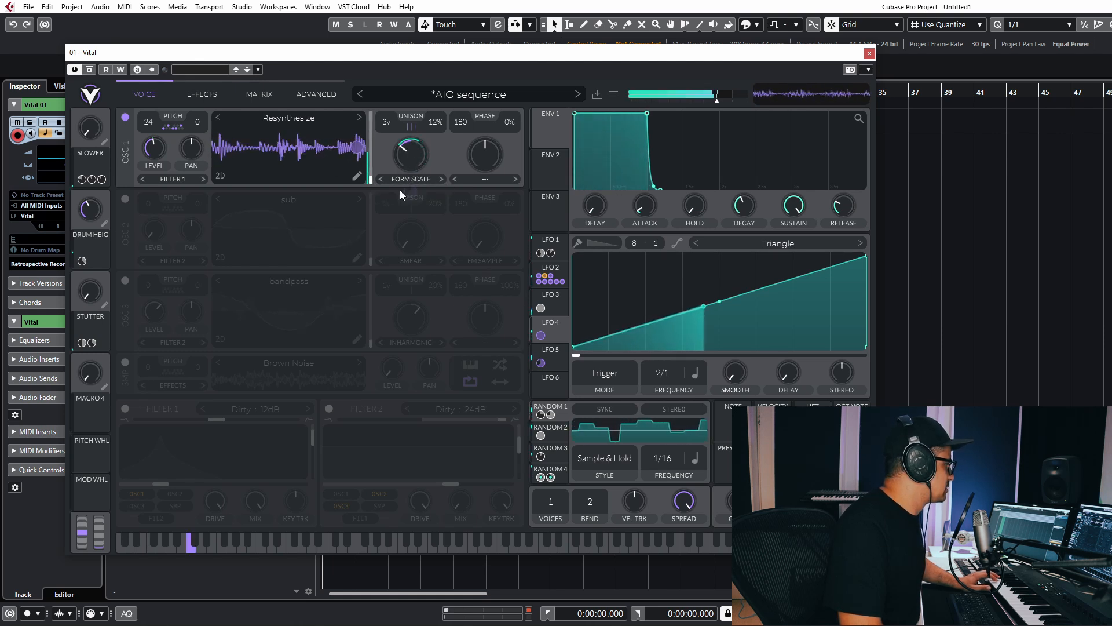
Resynthesize the preset into oscillator 2's wavetable, power off oscillator 1 and power on oscillator 2.
right_click(270, 227)
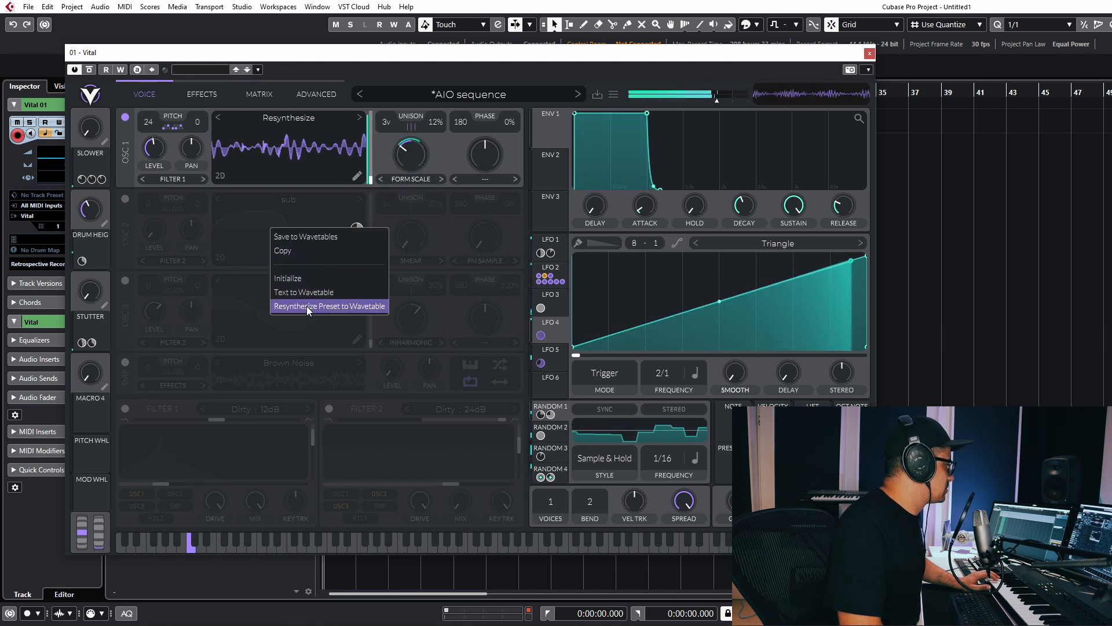
click(329, 306)
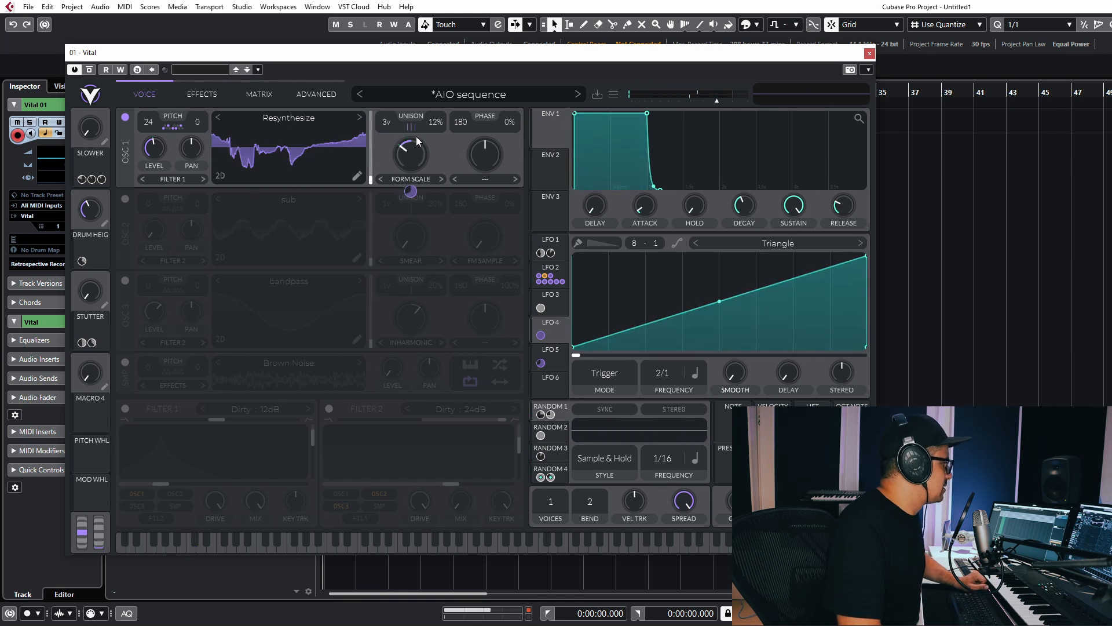
click(125, 117)
click(125, 198)
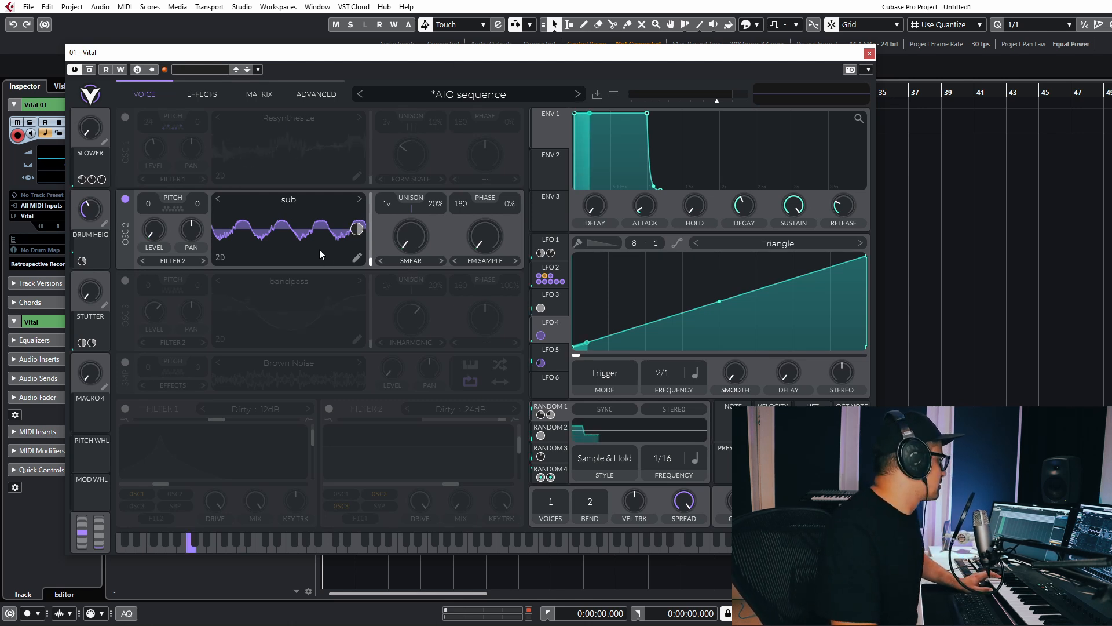
Raise oscillator 2's level and set its wavetable frame to 64.50.
mouse_move(154, 222)
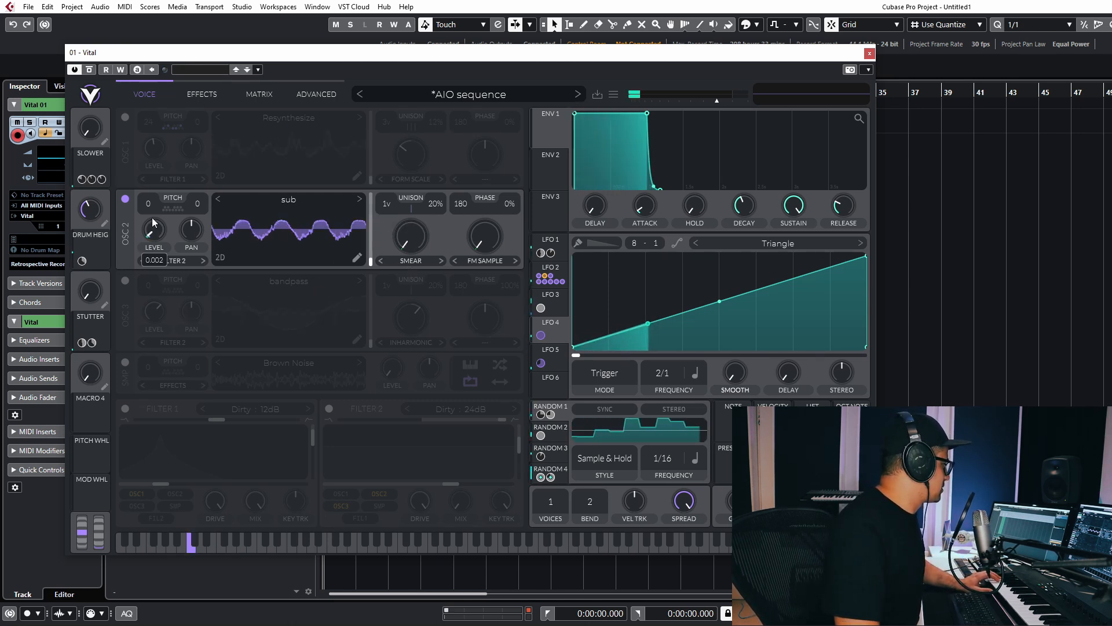
drag(154, 222, 163, 169)
drag(331, 259, 349, 134)
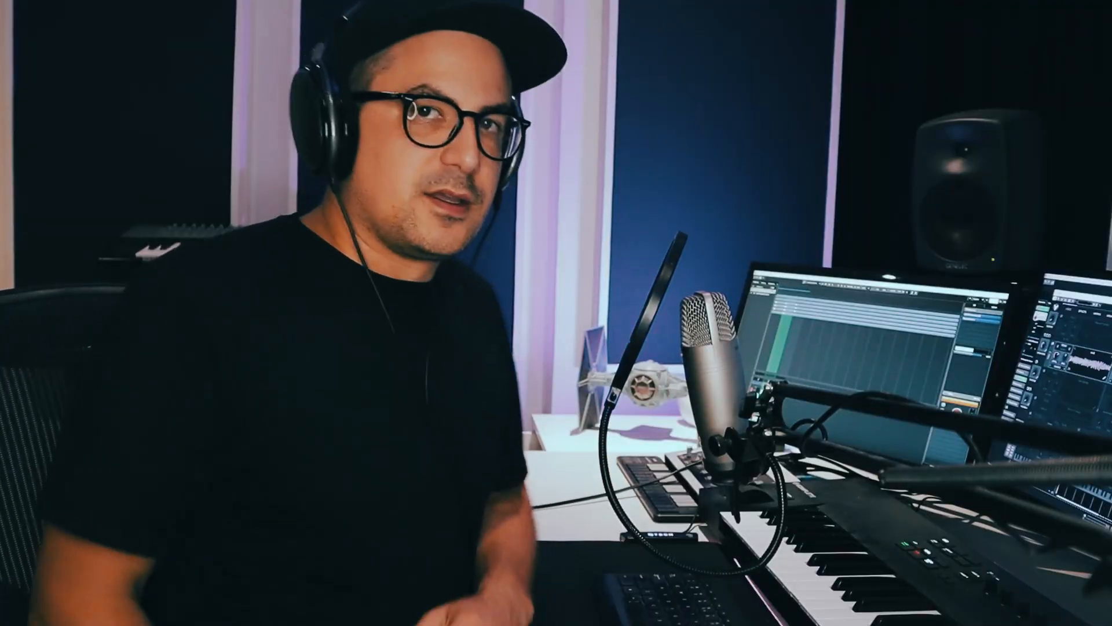